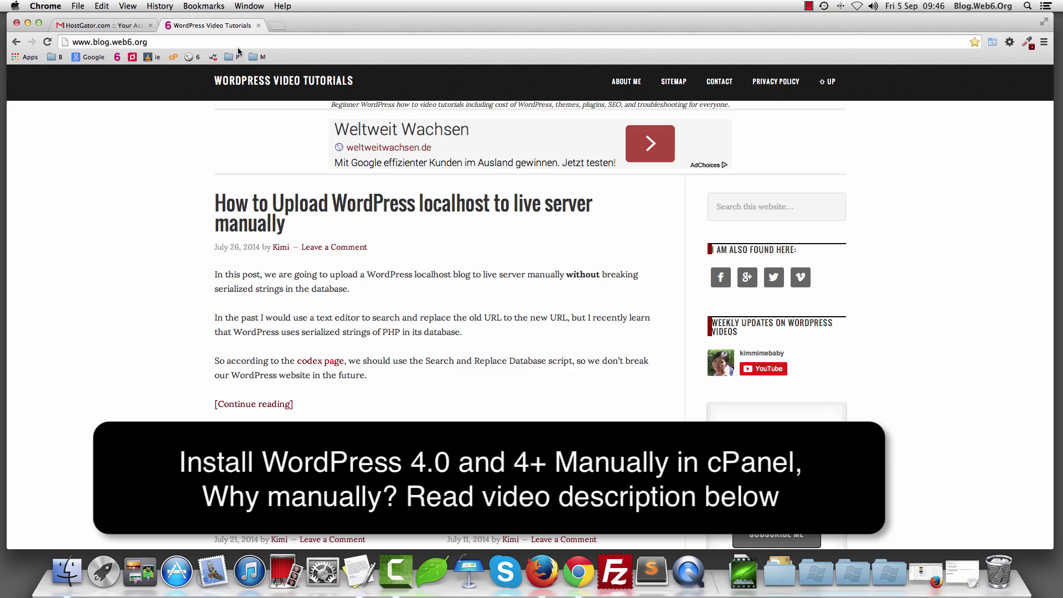
Close the WordPress Video Tutorials tab so the HostGator account email in Gmail shows
{"action": "left_click", "coordinate": [258, 26]}
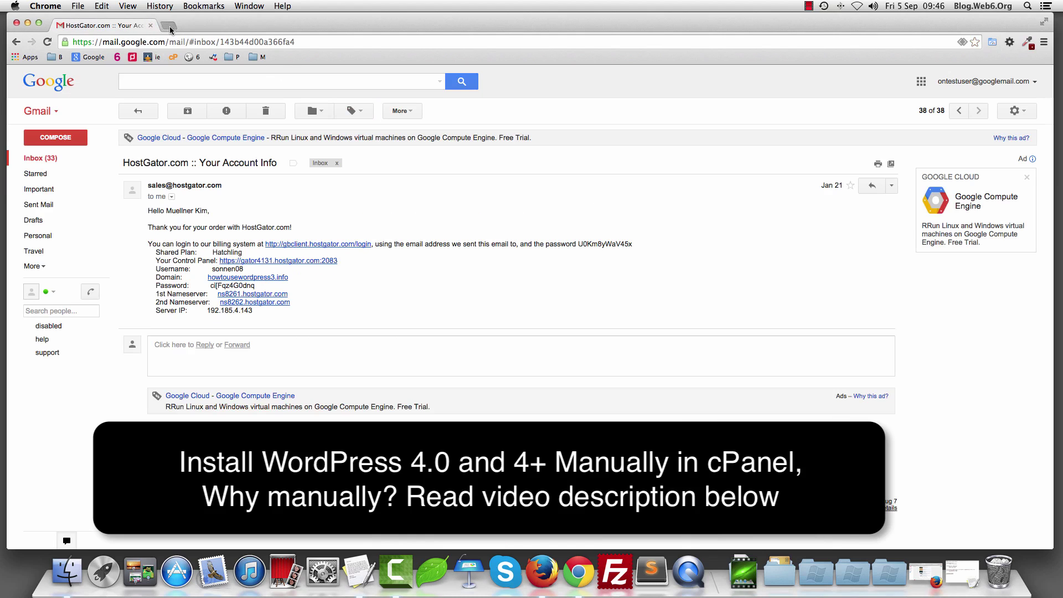
Open a new blank Chrome tab next to the Gmail HostGator email tab
{"action": "left_click", "coordinate": [169, 25]}
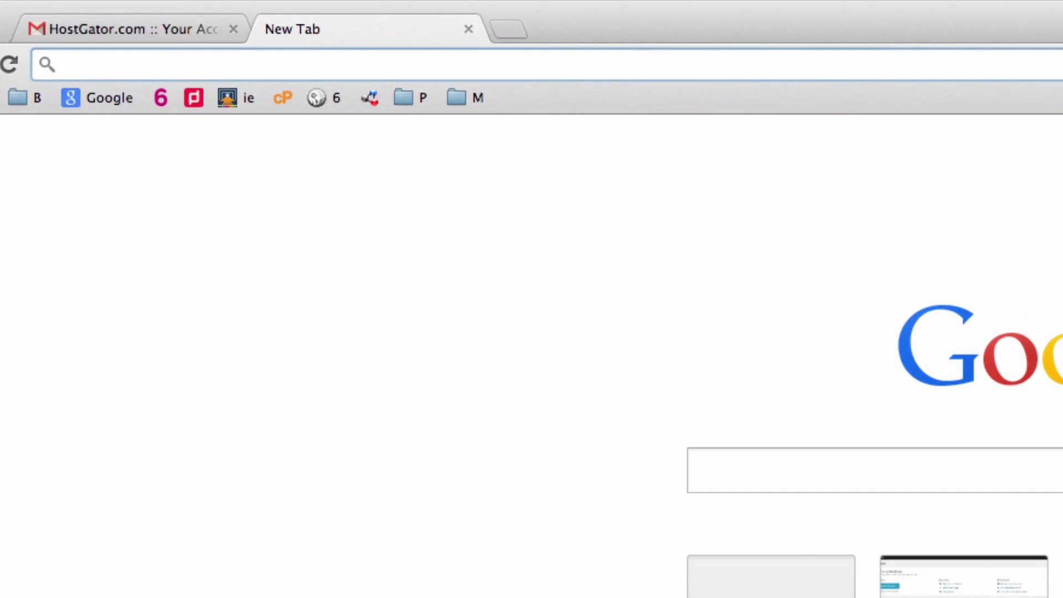
Load wphowtosite.com, then go to wphowtosite.com/cpanel to reach the cPanel login page
{"action": "type", "text": "wphow"}
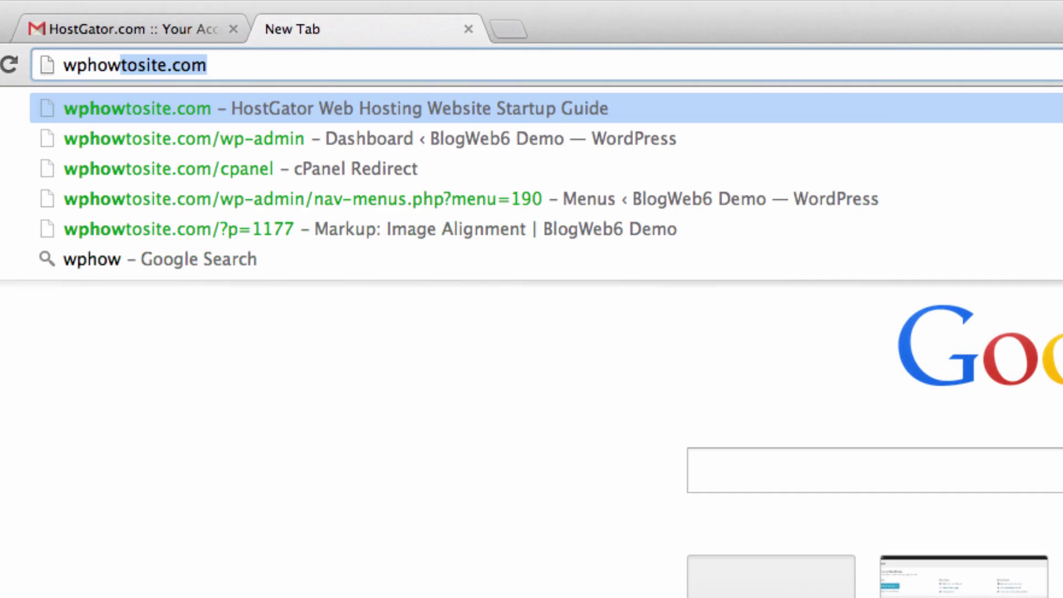
{"action": "key", "text": "Return"}
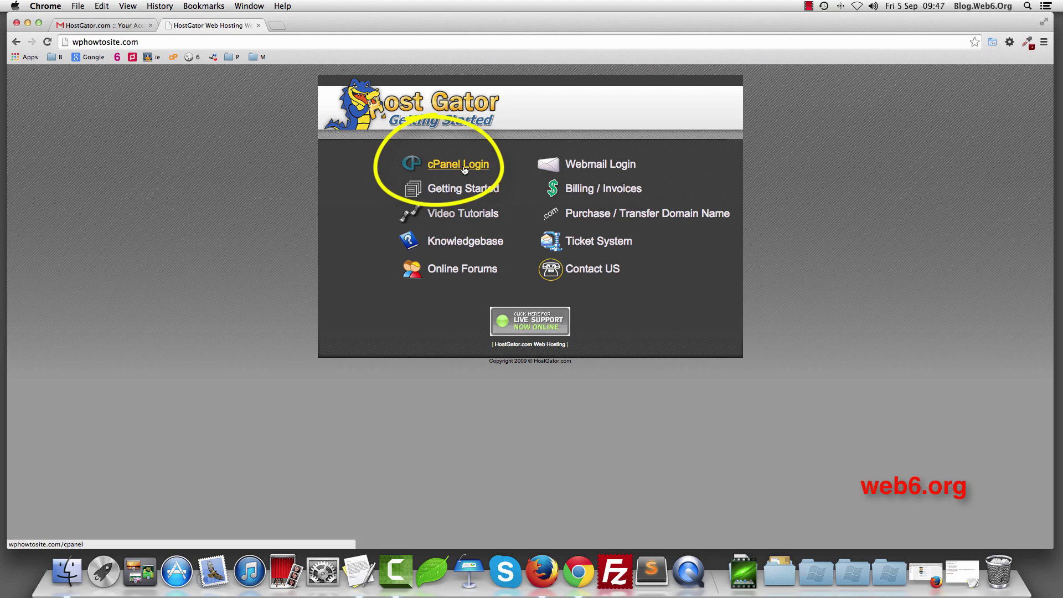
{"action": "left_click", "coordinate": [166, 43]}
{"action": "left_click", "coordinate": [170, 42]}
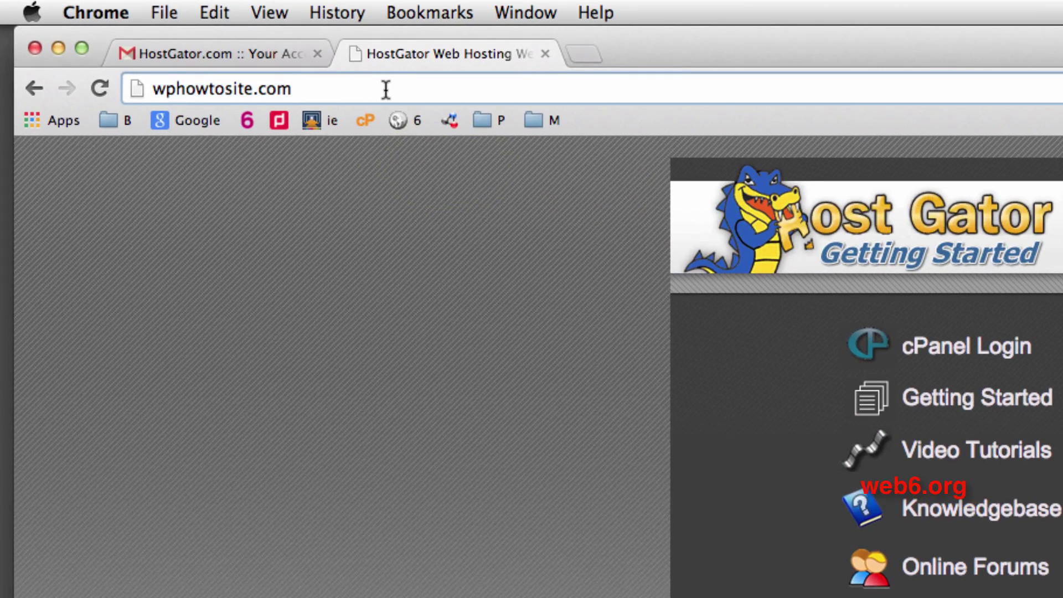
{"action": "type", "text": "/"}
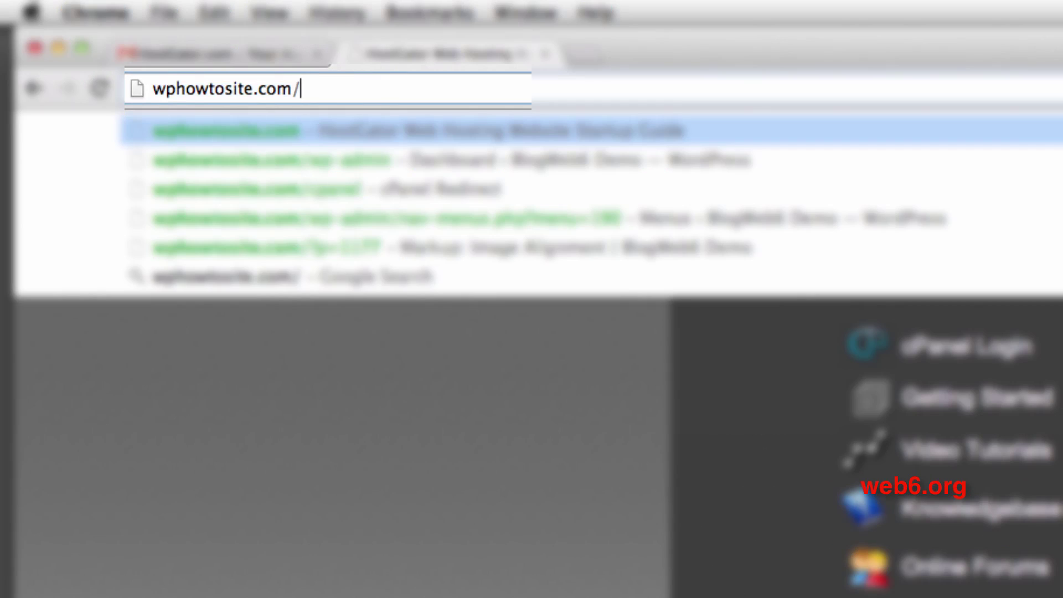
{"action": "type", "text": "cpanel"}
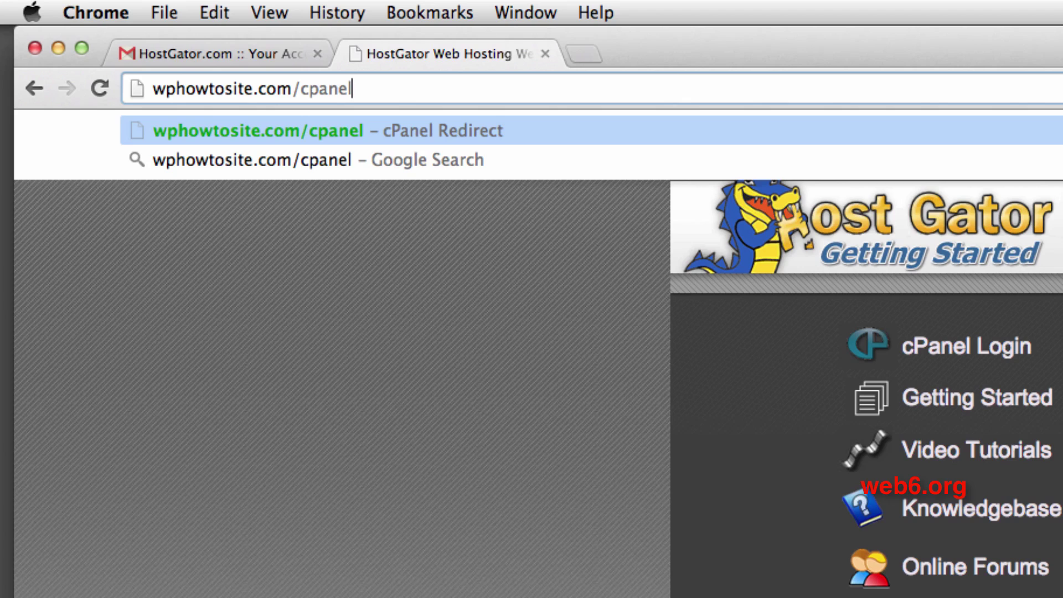
{"action": "key", "text": "Return"}
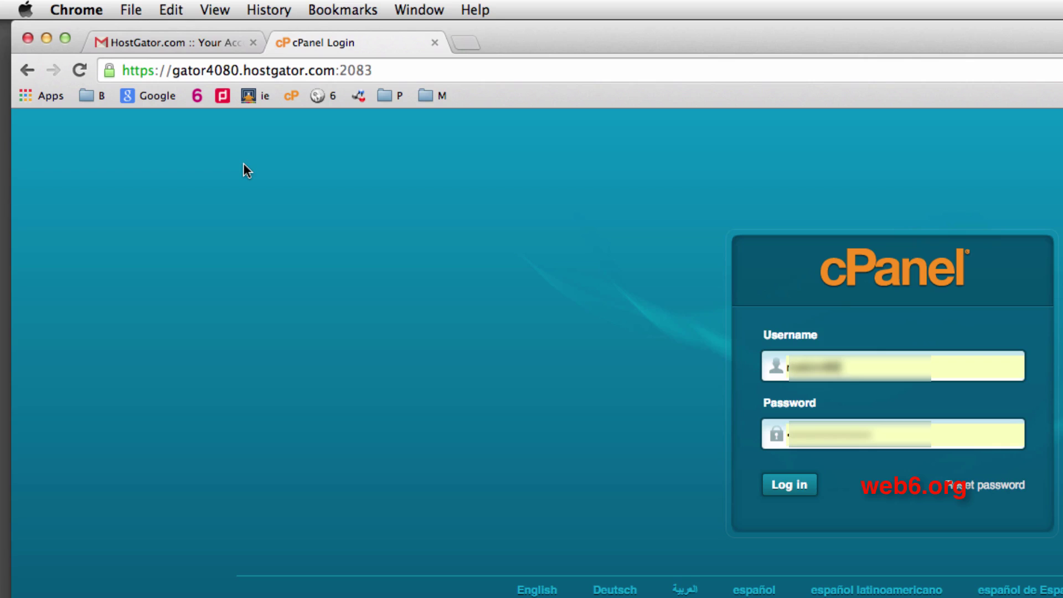
Copy the cPanel username from the HostGator account email for the login page
{"action": "left_click", "coordinate": [139, 44]}
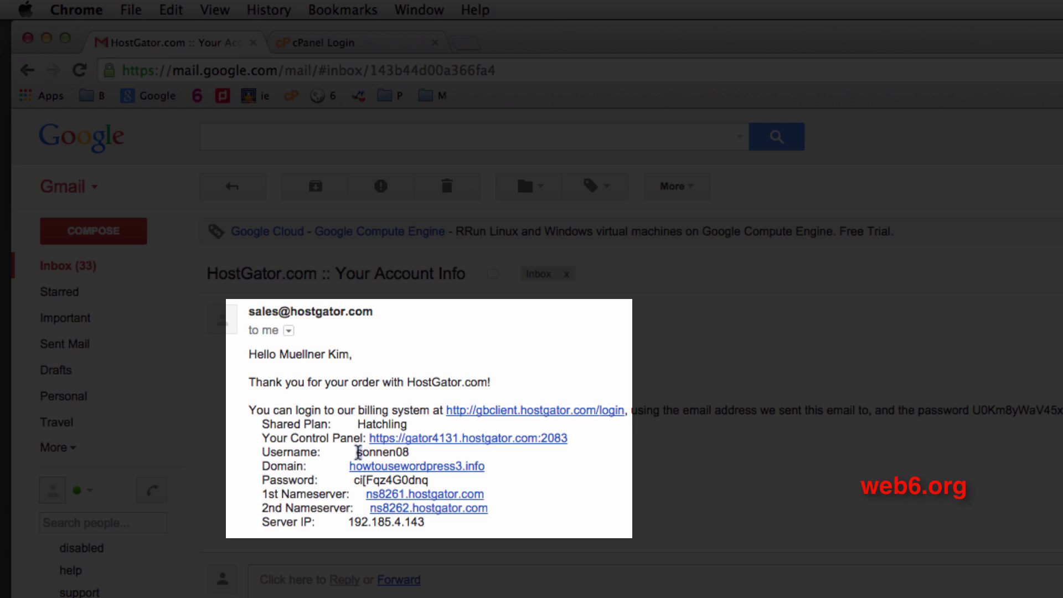
{"action": "left_click_drag", "start_coordinate": [356, 453], "coordinate": [407, 453]}
{"action": "right_click", "coordinate": [381, 451]}
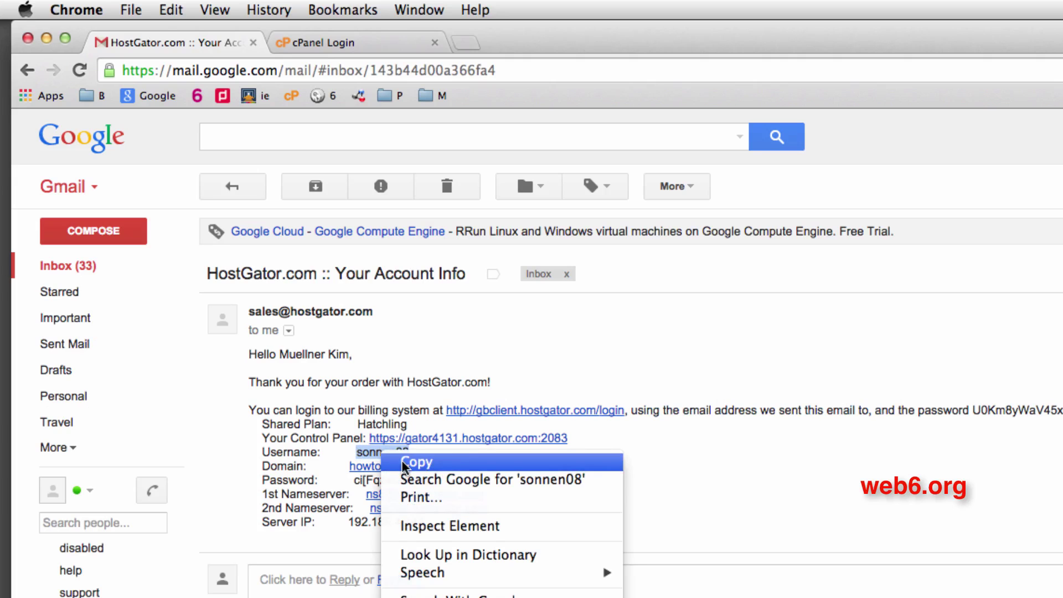
{"action": "left_click", "coordinate": [401, 460]}
{"action": "left_click", "coordinate": [382, 43]}
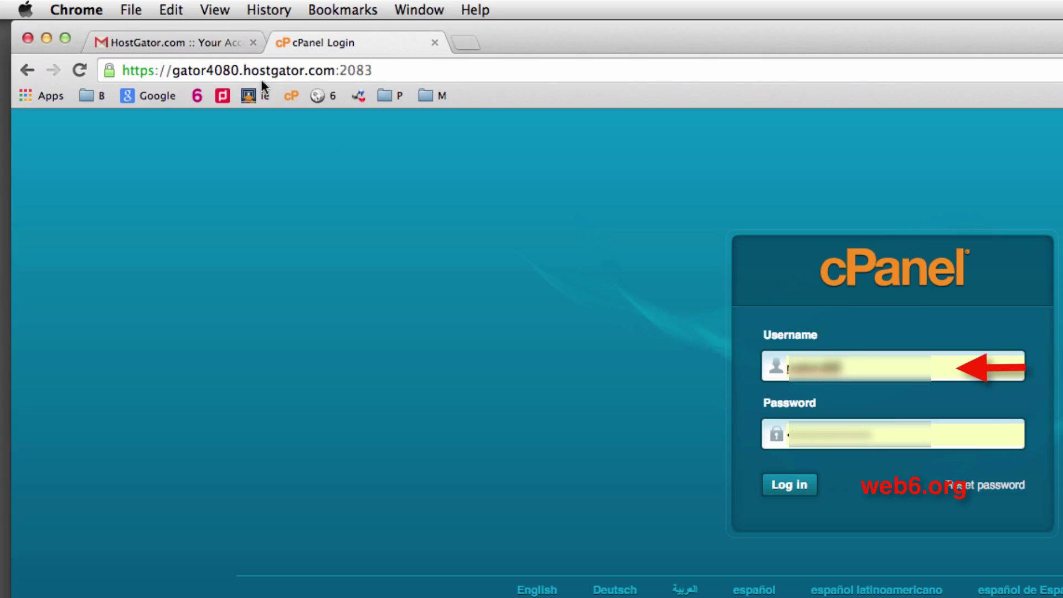
Copy the account password from the email and log in to cPanel
{"action": "left_click", "coordinate": [175, 41]}
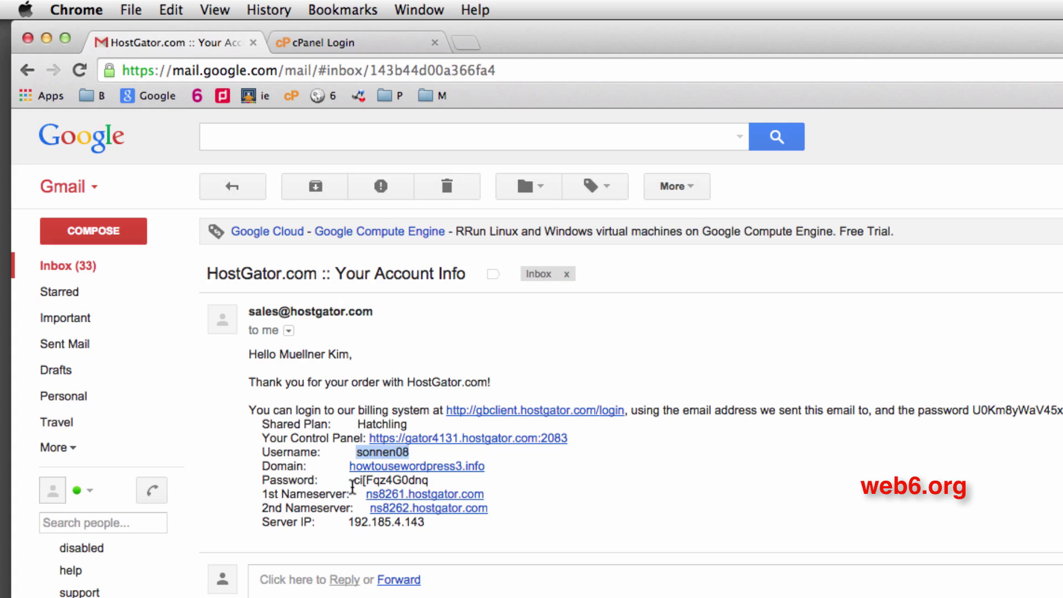
{"action": "left_click_drag", "start_coordinate": [351, 479], "coordinate": [428, 479]}
{"action": "right_click", "coordinate": [415, 481]}
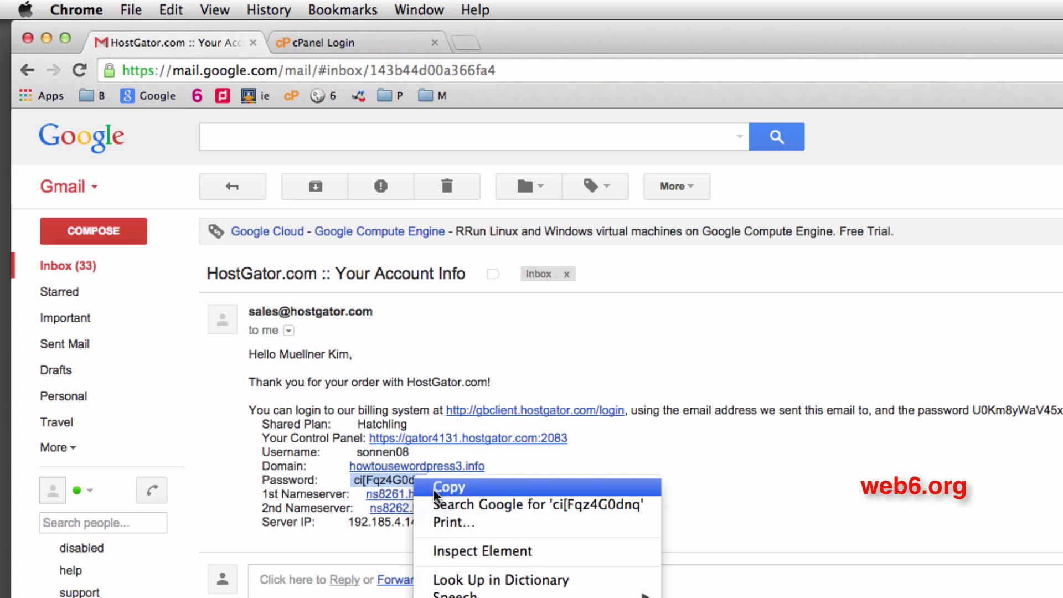
{"action": "left_click", "coordinate": [438, 489]}
{"action": "left_click", "coordinate": [354, 42]}
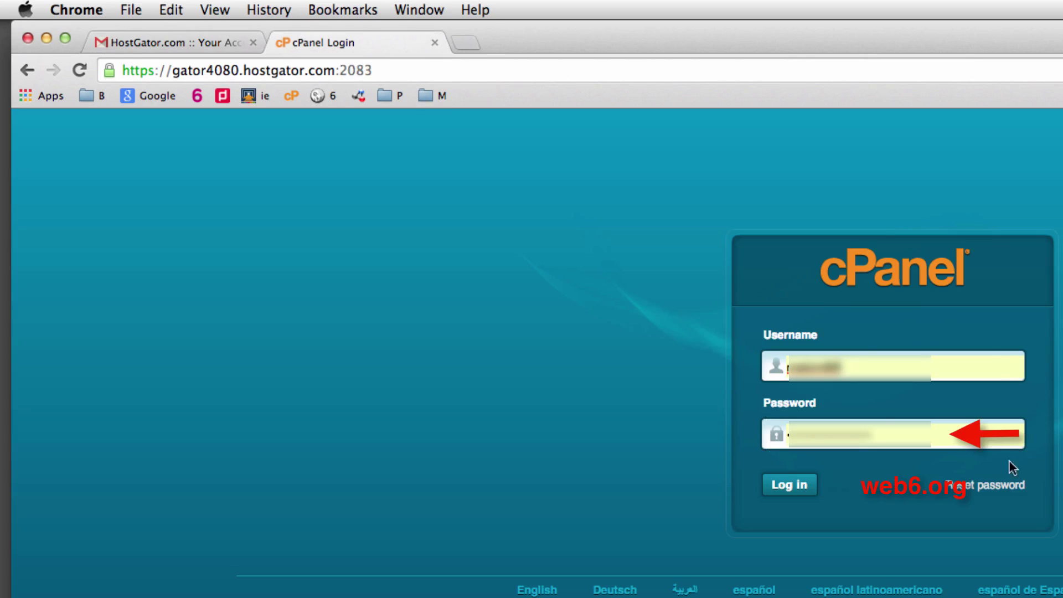
{"action": "left_click", "coordinate": [782, 487]}
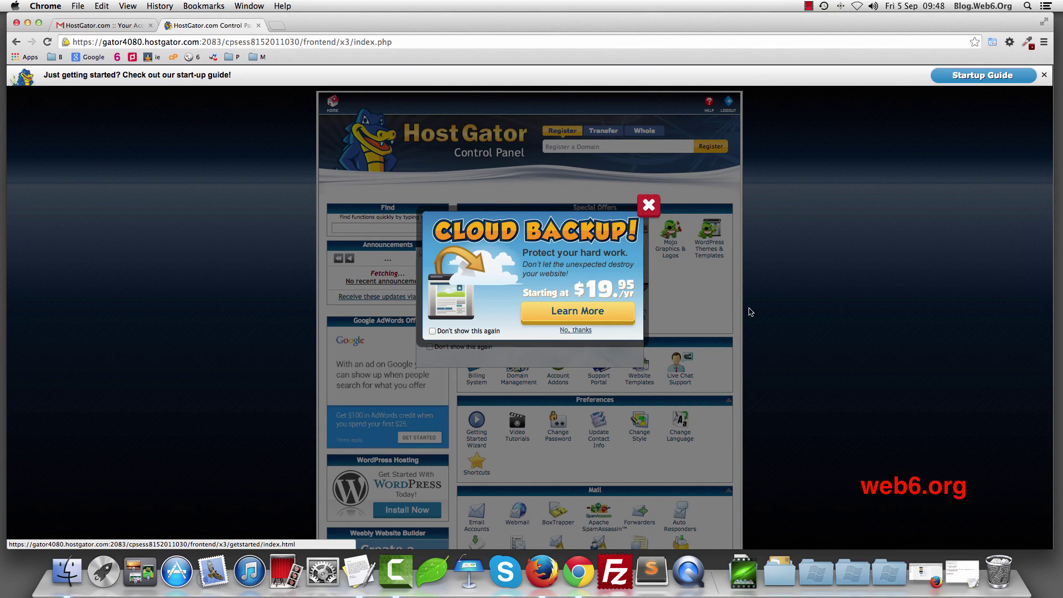
Dismiss the Cloud Backup and Welcome popups and search the cPanel Find box for 'pass'
{"action": "left_click", "coordinate": [649, 206]}
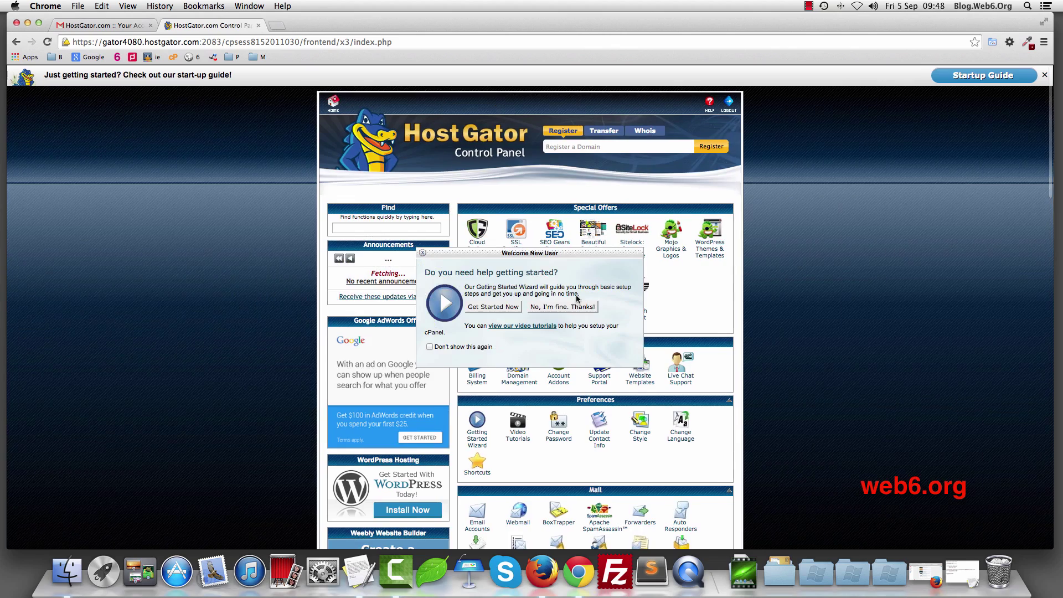
{"action": "left_click", "coordinate": [560, 307]}
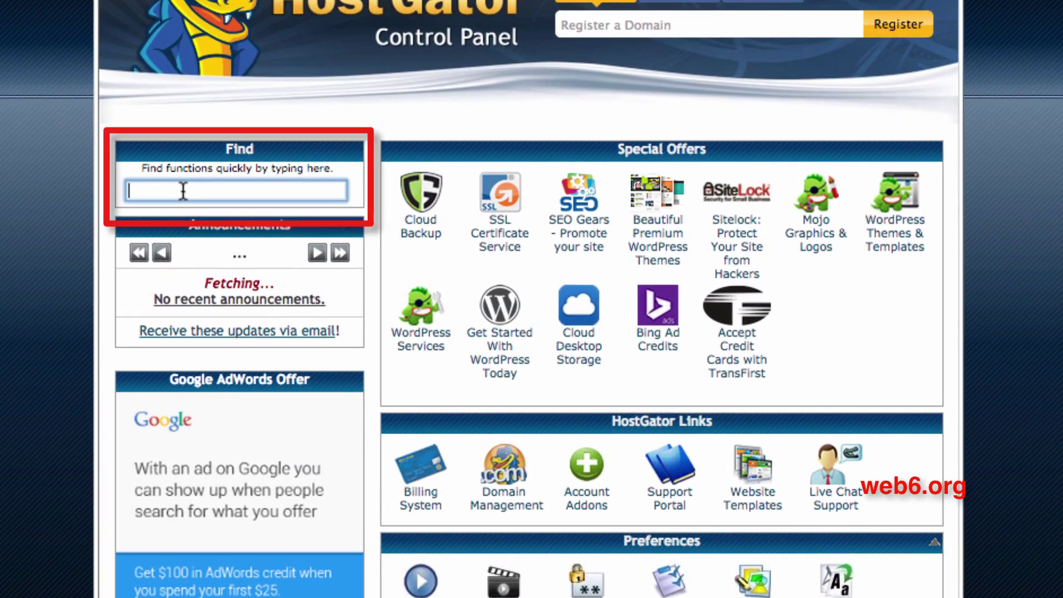
{"action": "type", "text": "pass"}
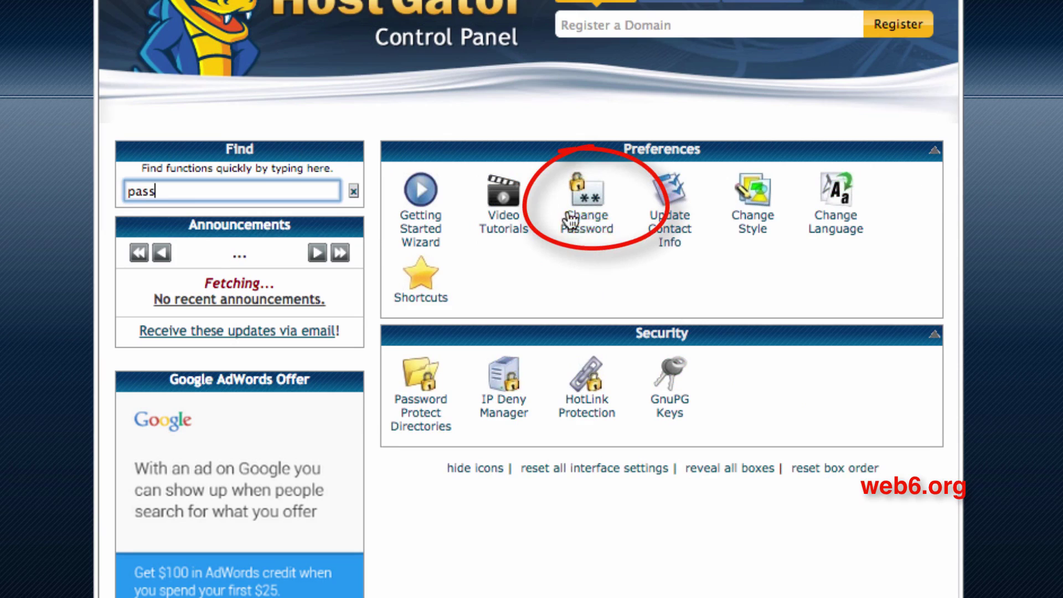
{"action": "scroll", "coordinate": [570, 221], "scroll_direction": "down", "scroll_amount": 1}
{"action": "scroll", "coordinate": [580, 224], "scroll_direction": "down", "scroll_amount": 1}
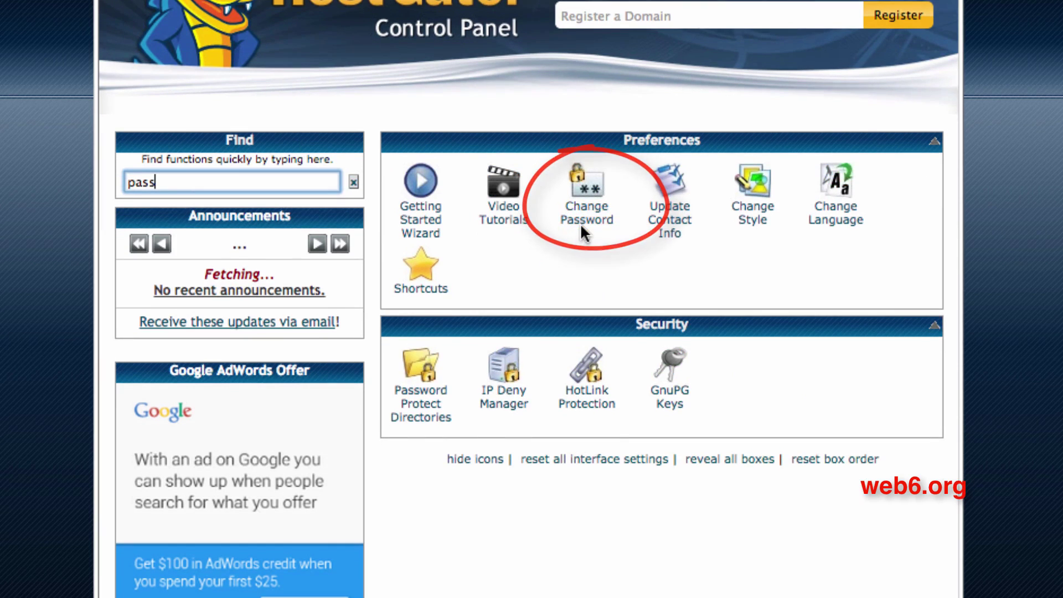
{"action": "scroll", "coordinate": [584, 230], "scroll_direction": "up", "scroll_amount": 1}
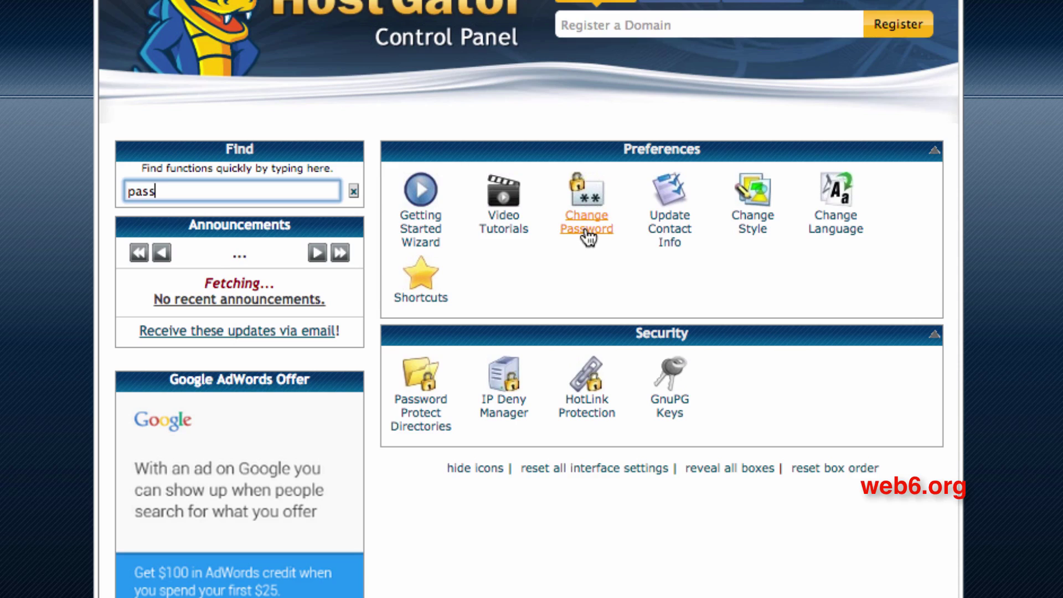
{"action": "scroll", "coordinate": [215, 157], "scroll_direction": "down", "scroll_amount": 1}
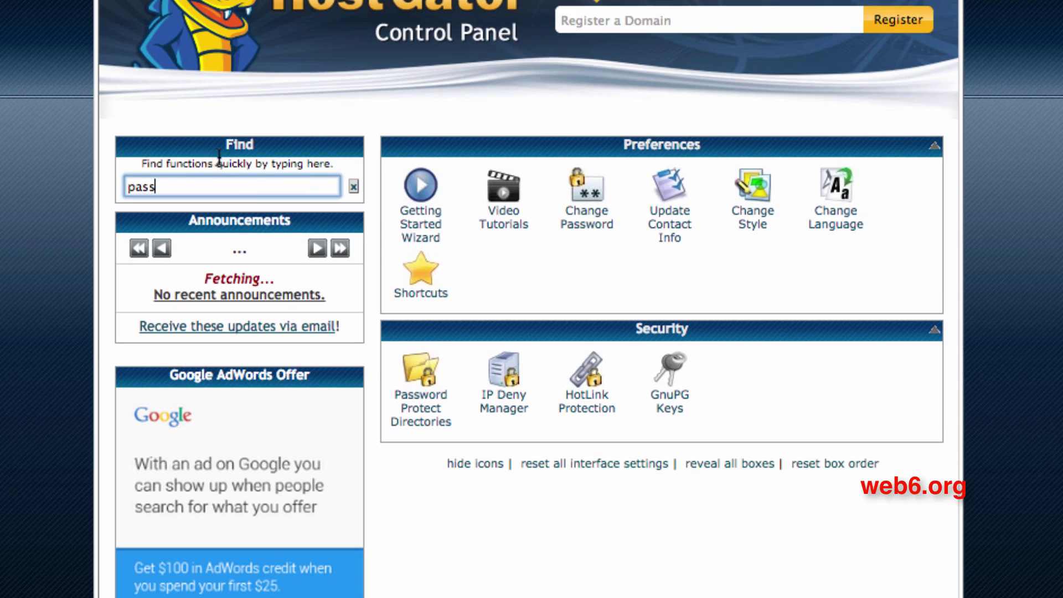
Replace the search with 'mysql' and open the MySQL Databases page
{"action": "double_click", "coordinate": [165, 186]}
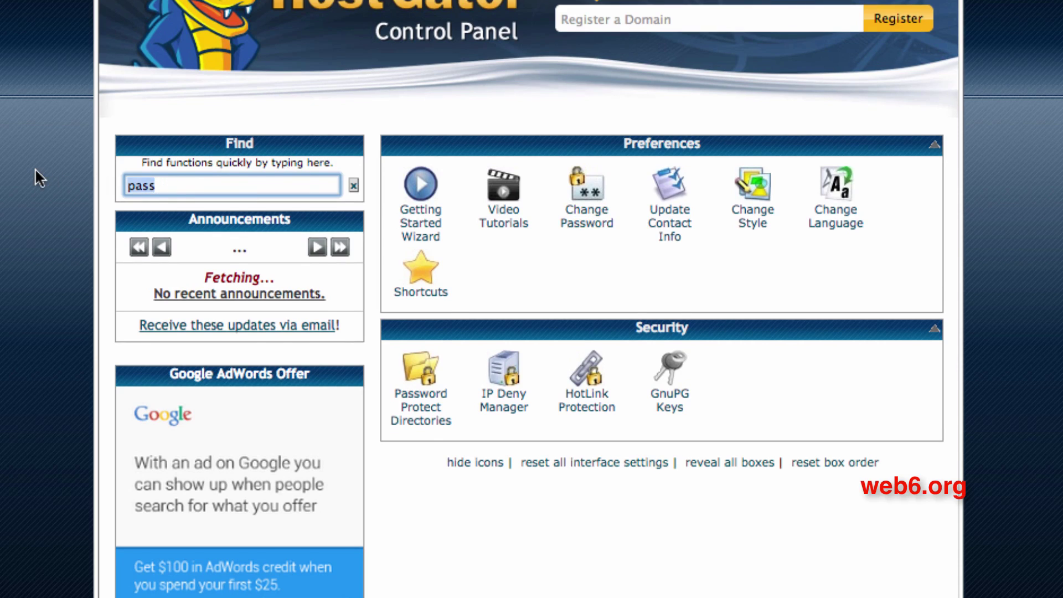
{"action": "scroll", "coordinate": [27, 166], "scroll_direction": "down", "scroll_amount": 1}
{"action": "type", "text": "mysw"}
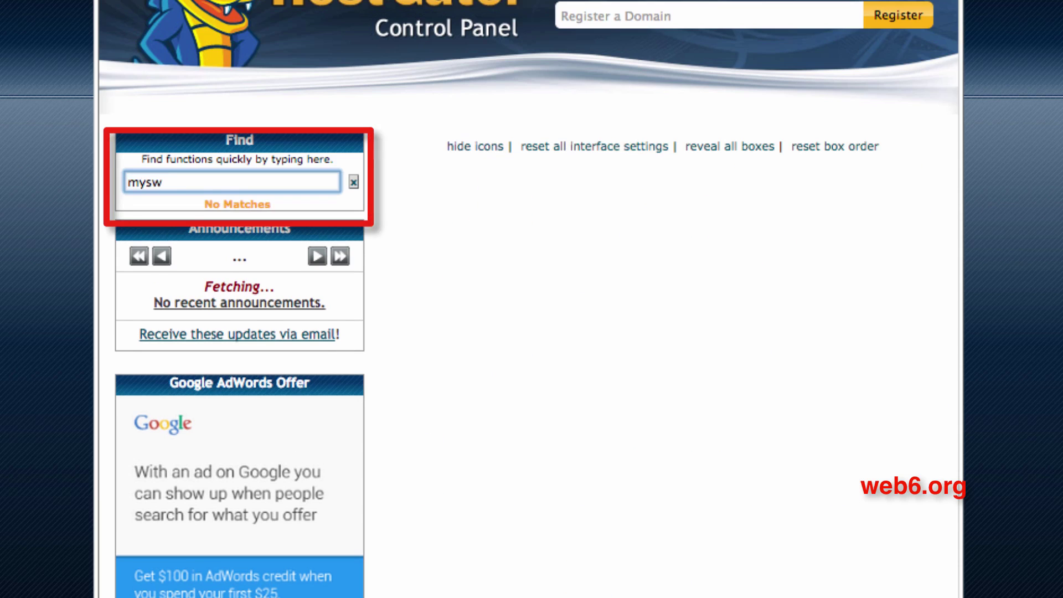
{"action": "key", "text": "BackSpace"}
{"action": "type", "text": "ql"}
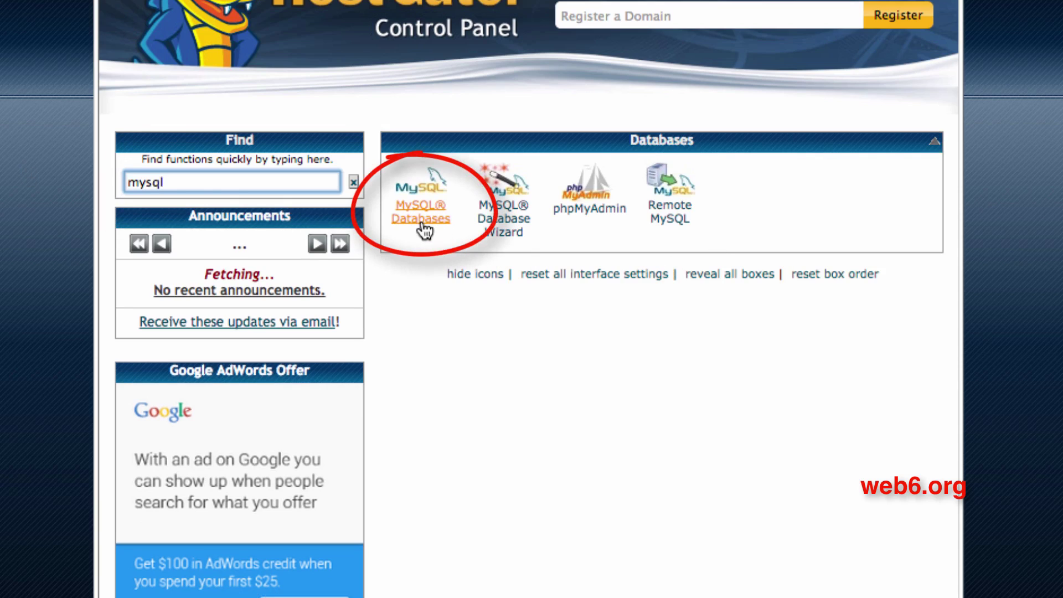
{"action": "left_click", "coordinate": [440, 221]}
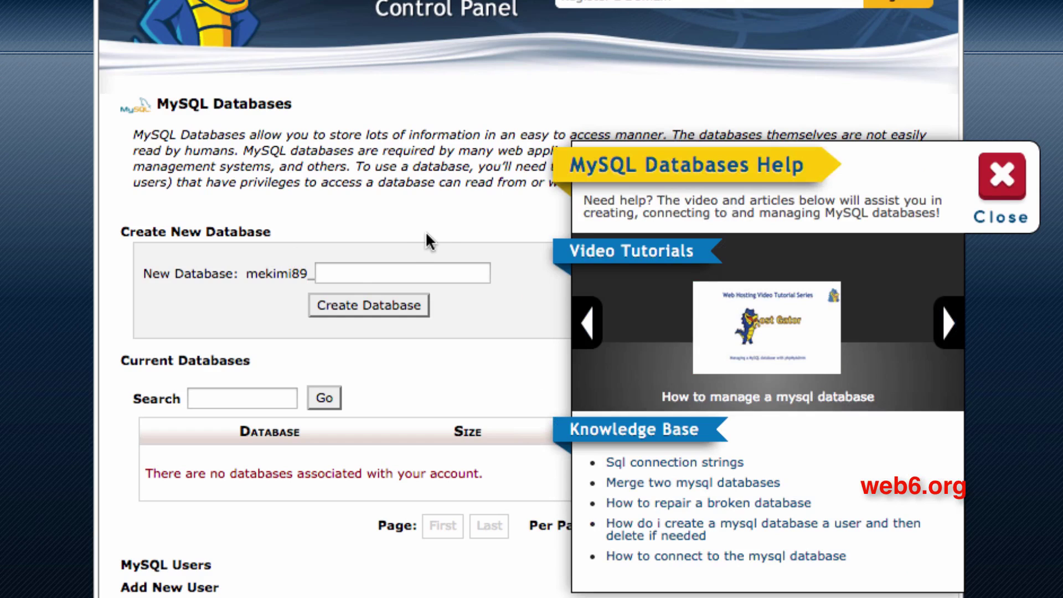
Close the MySQL help panel and place a blank, resized TextEdit note beside the New Database field
{"action": "left_click", "coordinate": [1002, 179]}
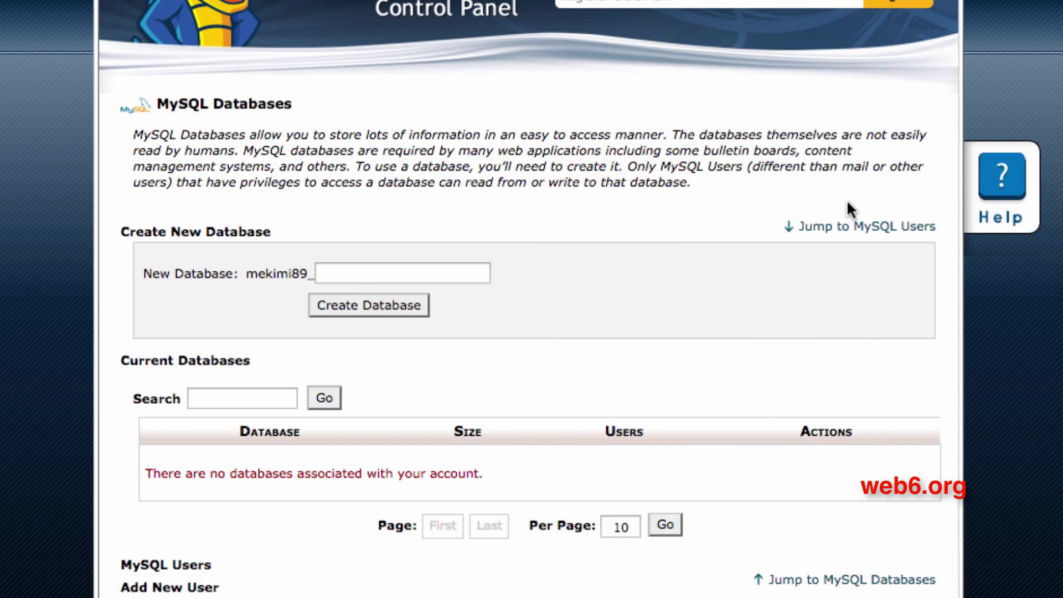
{"action": "left_click", "coordinate": [382, 274]}
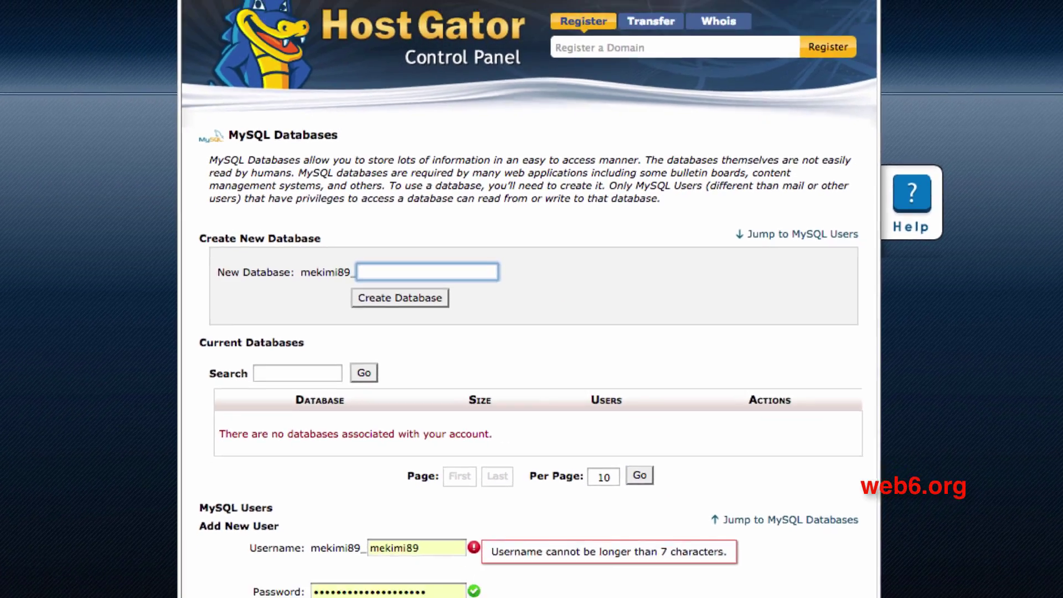
{"action": "right_click", "coordinate": [360, 570]}
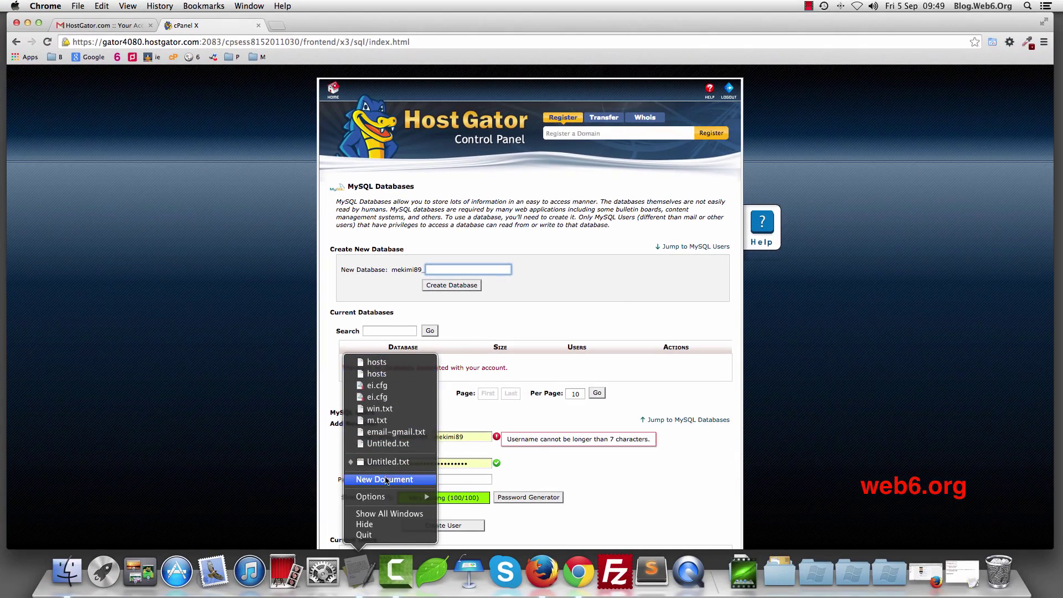
{"action": "left_click", "coordinate": [386, 481]}
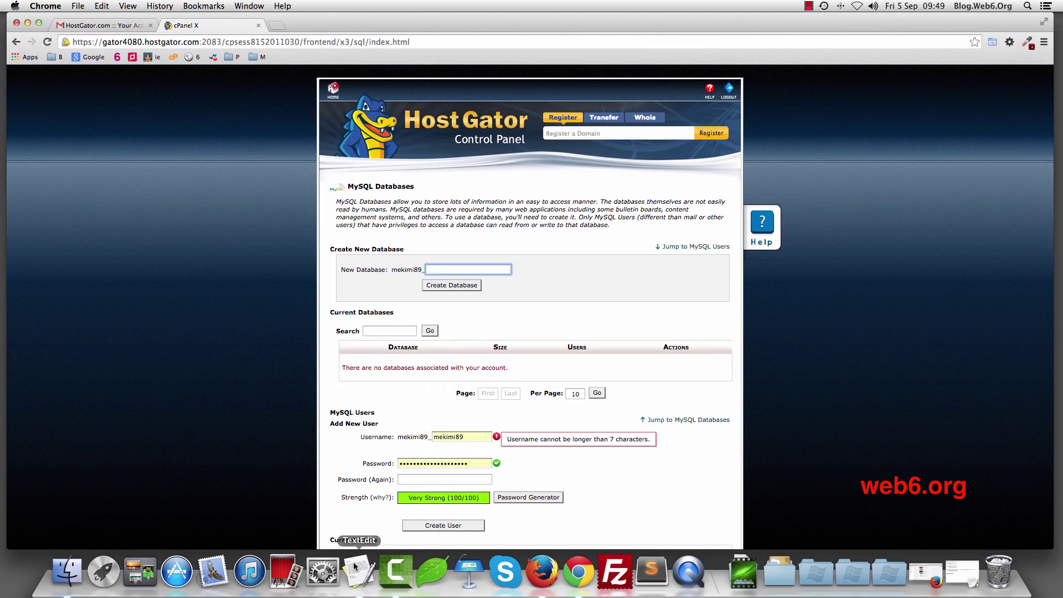
{"action": "left_click_drag", "start_coordinate": [293, 60], "coordinate": [308, 165]}
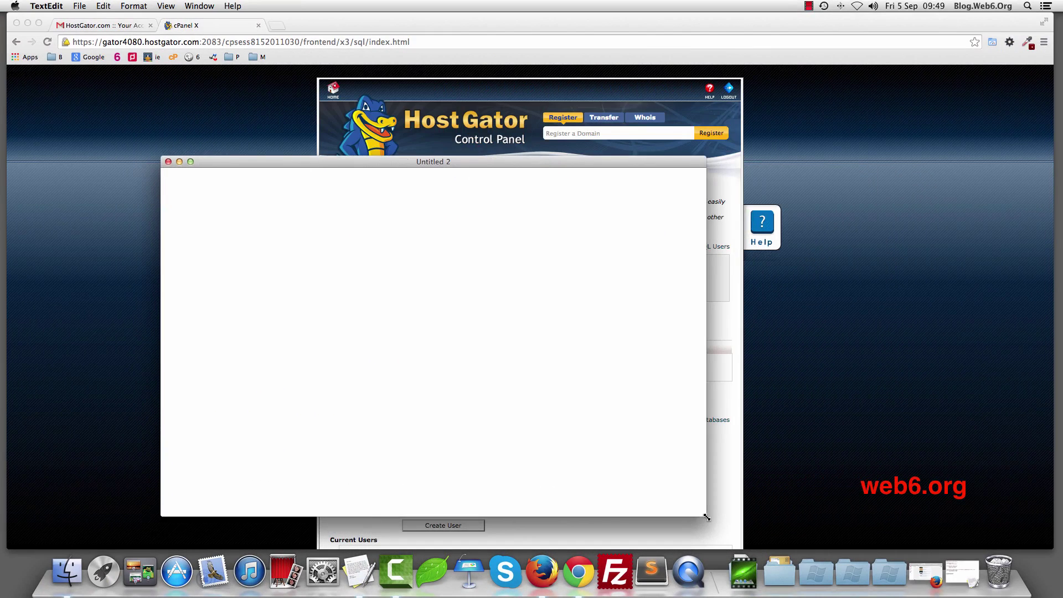
{"action": "left_click_drag", "start_coordinate": [698, 515], "coordinate": [378, 342]}
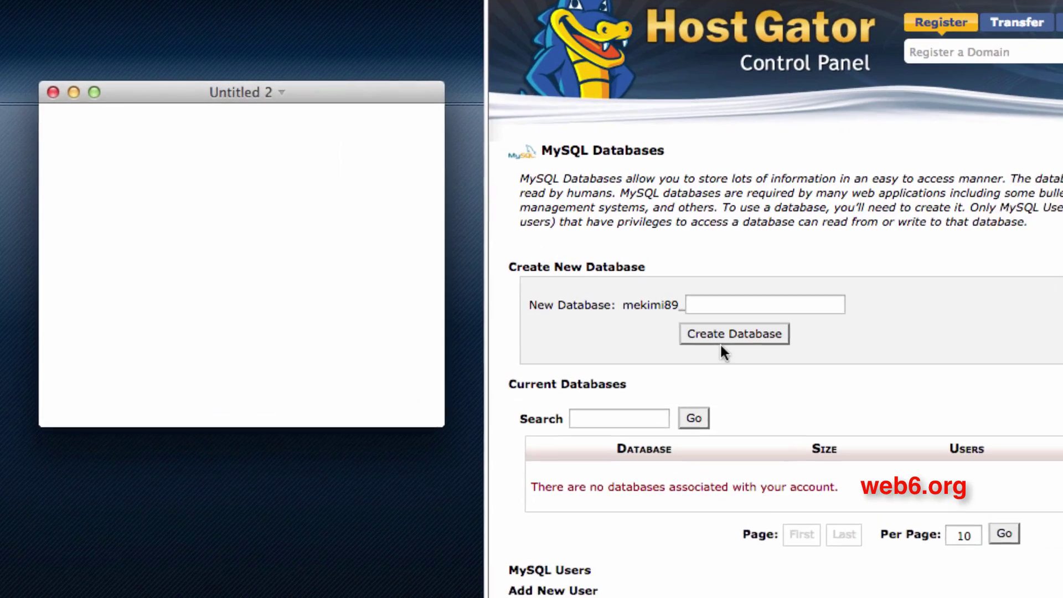
{"action": "left_click", "coordinate": [460, 268]}
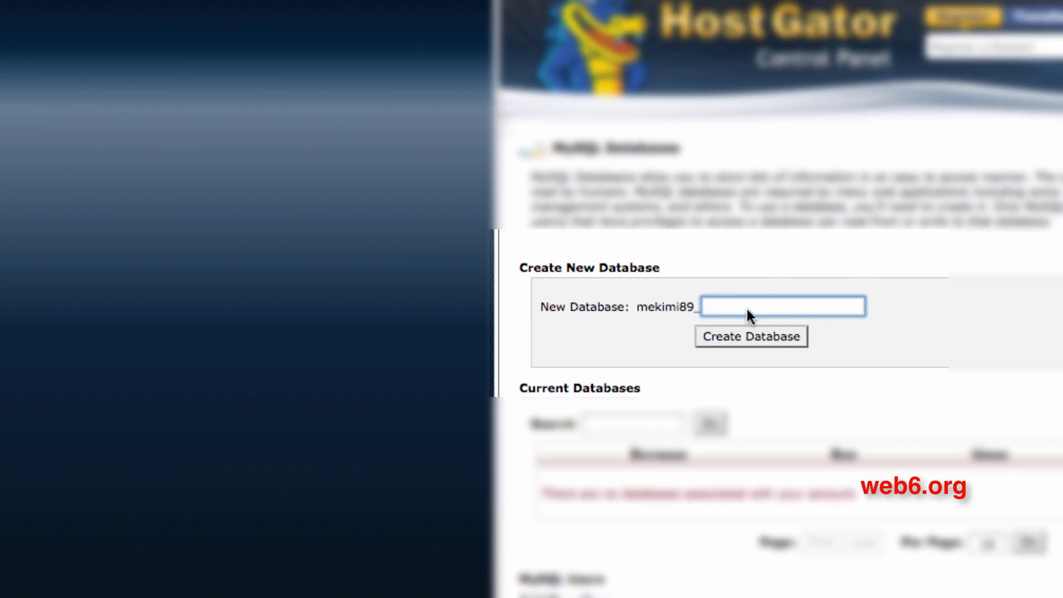
Create a new MySQL database named newbl765
{"action": "type", "text": "ghgj"}
{"action": "key", "text": "BackSpace"}
{"action": "key", "text": "BackSpace"}
{"action": "key", "text": "BackSpace"}
{"action": "key", "text": "BackSpace"}
{"action": "type", "text": "newbl765"}
{"action": "left_click", "coordinate": [744, 340]}
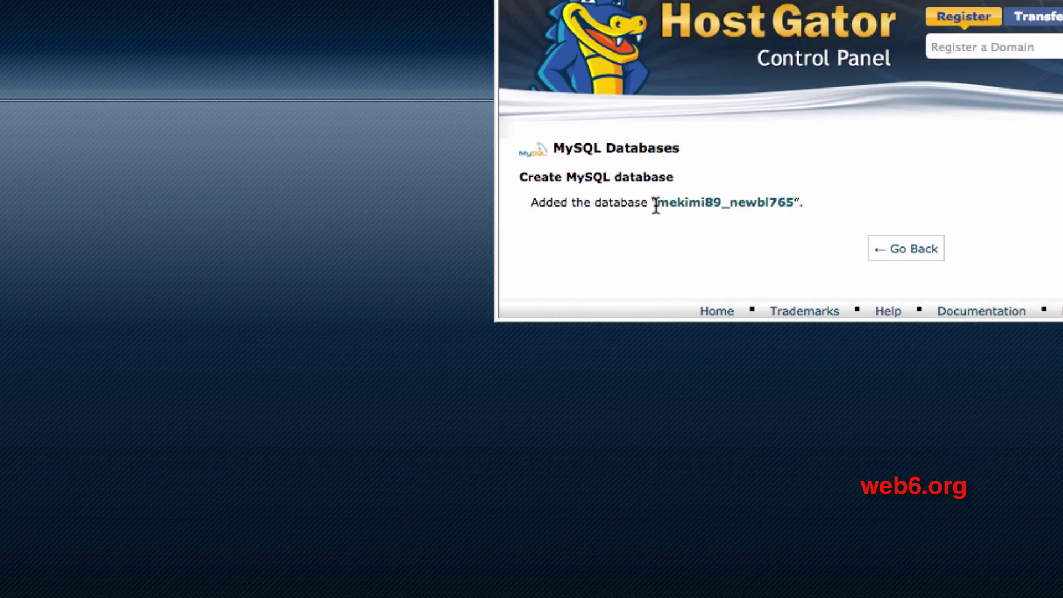
Copy the full newbl765 database name into the note on a 'db name:' line
{"action": "left_click_drag", "start_coordinate": [656, 203], "coordinate": [794, 203]}
{"action": "right_click", "coordinate": [720, 198]}
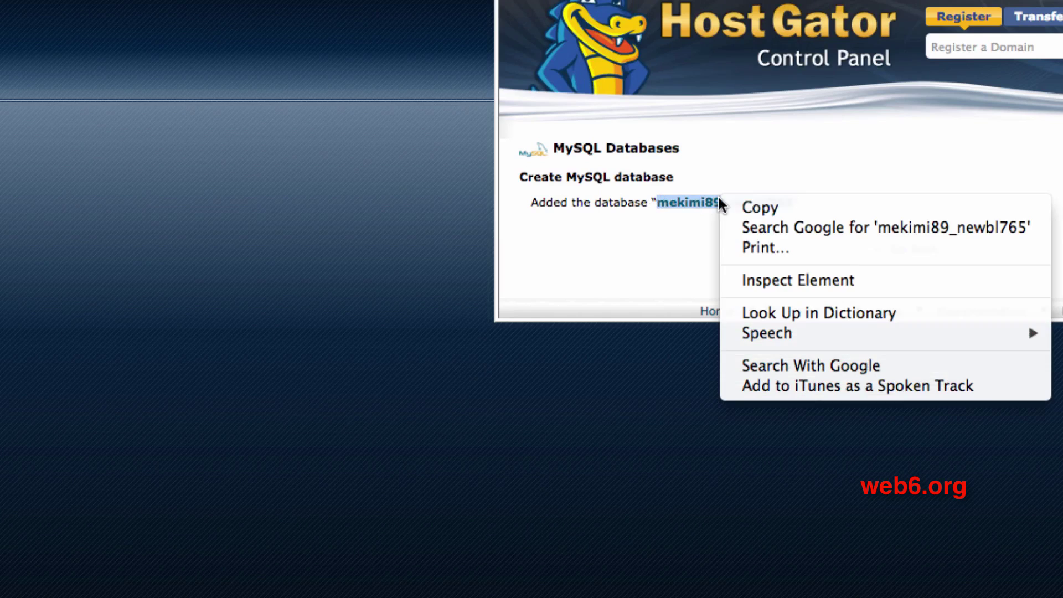
{"action": "left_click", "coordinate": [759, 207]}
{"action": "key", "text": "super+n"}
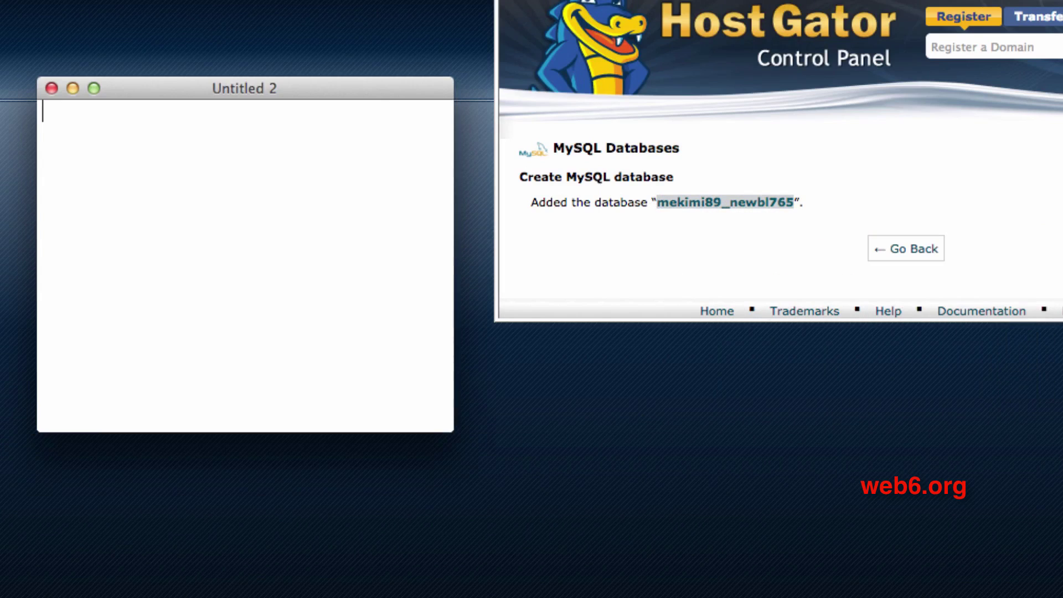
{"action": "key", "text": "super+v"}
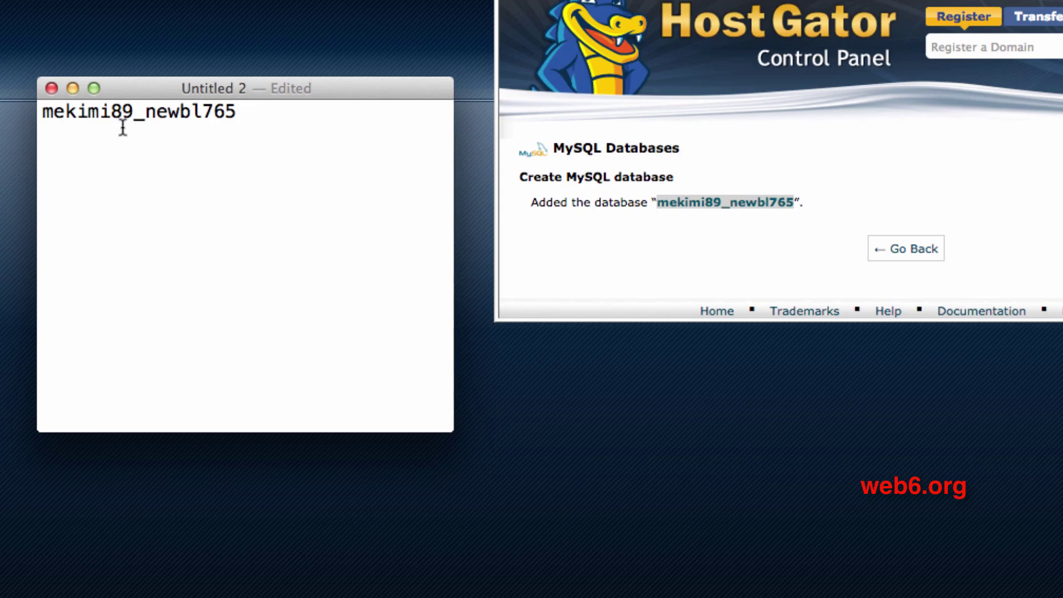
{"action": "left_click", "coordinate": [46, 111]}
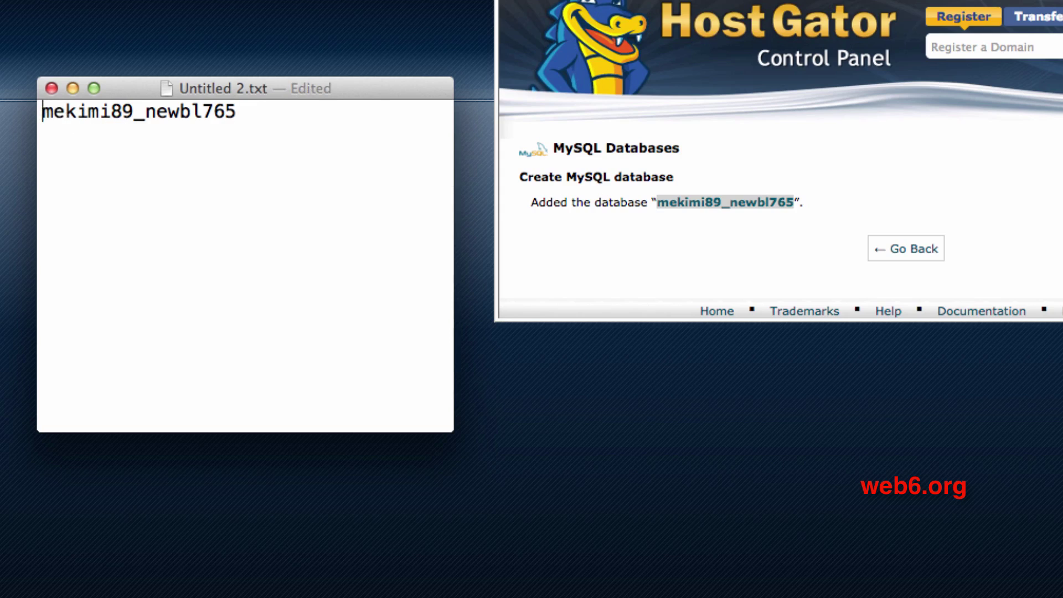
{"action": "type", "text": "db name:"}
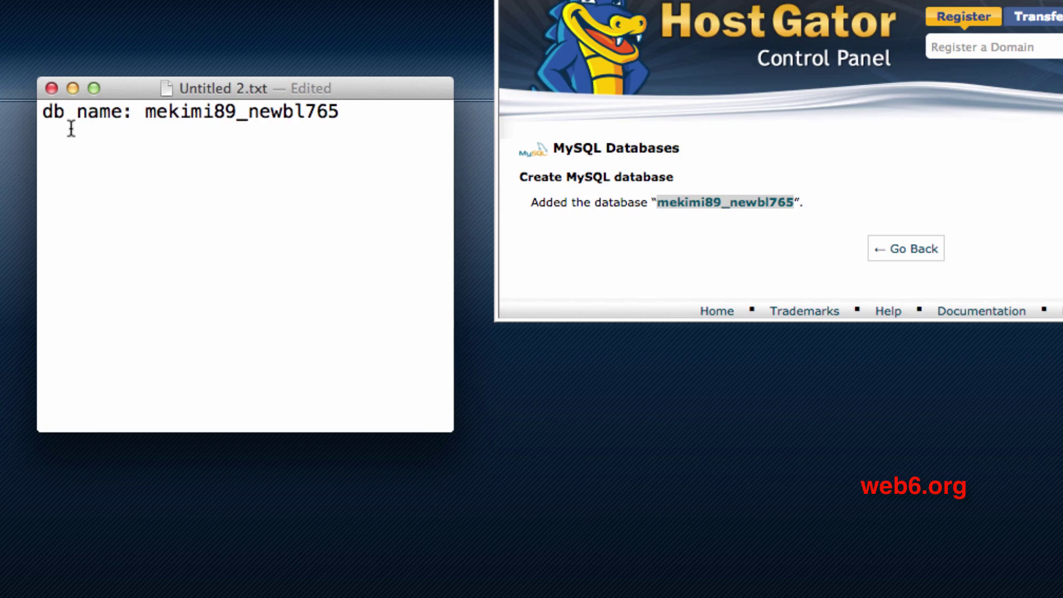
{"action": "key", "text": "super+h"}
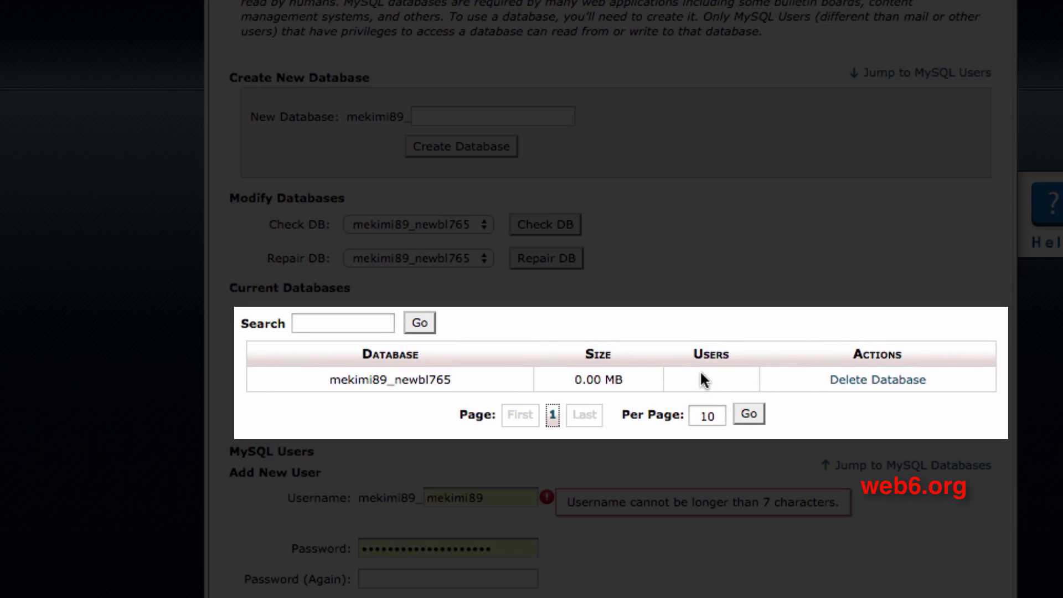
Replace the over-long prefilled MySQL username with dbusr98 in Add New User
{"action": "scroll", "coordinate": [375, 430], "scroll_direction": "down", "scroll_amount": 5}
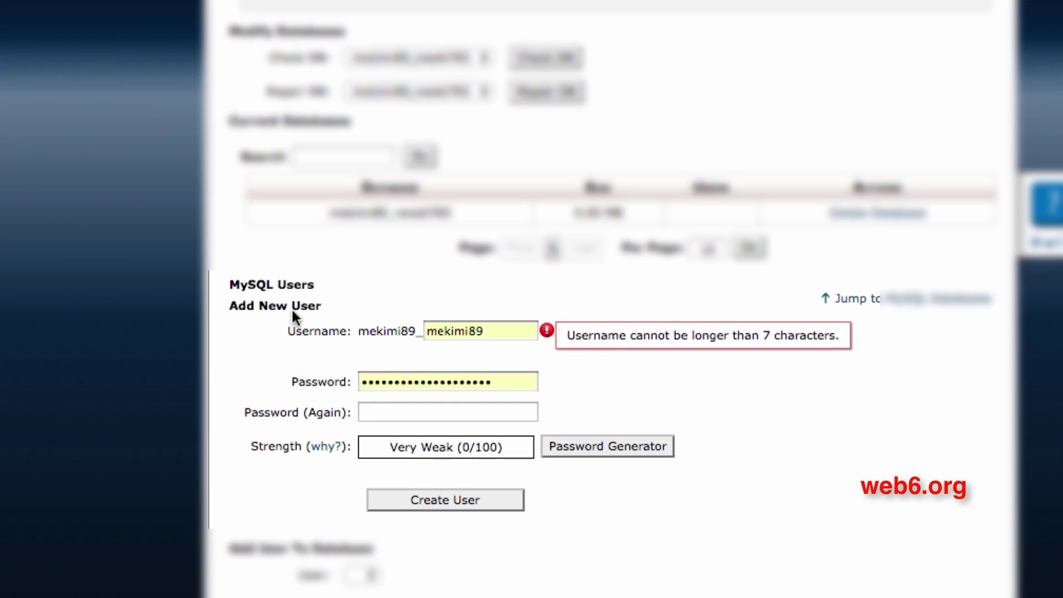
{"action": "double_click", "coordinate": [480, 332]}
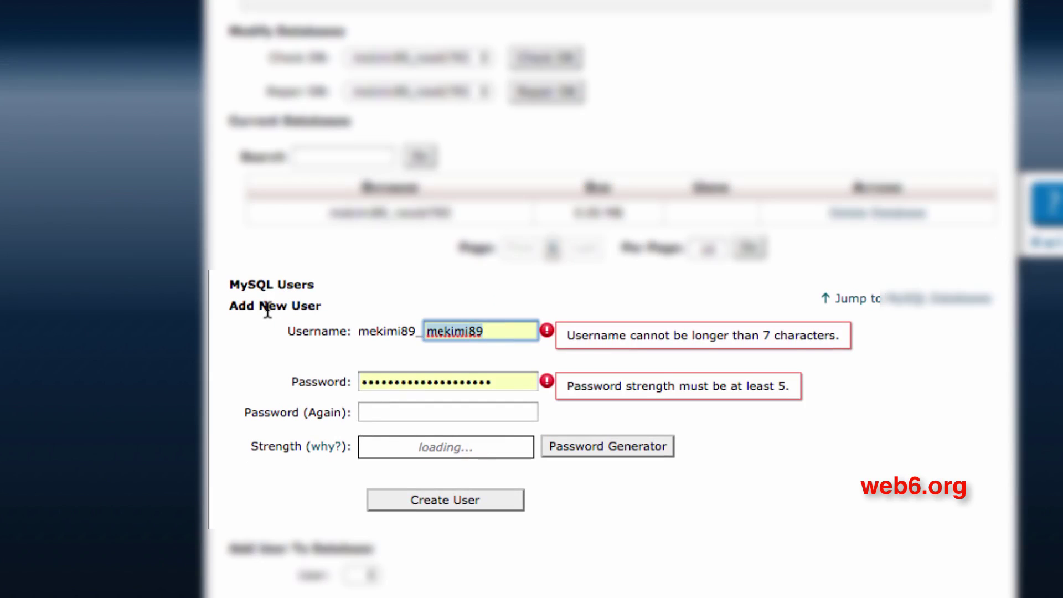
{"action": "key", "text": "BackSpace"}
{"action": "type", "text": "db"}
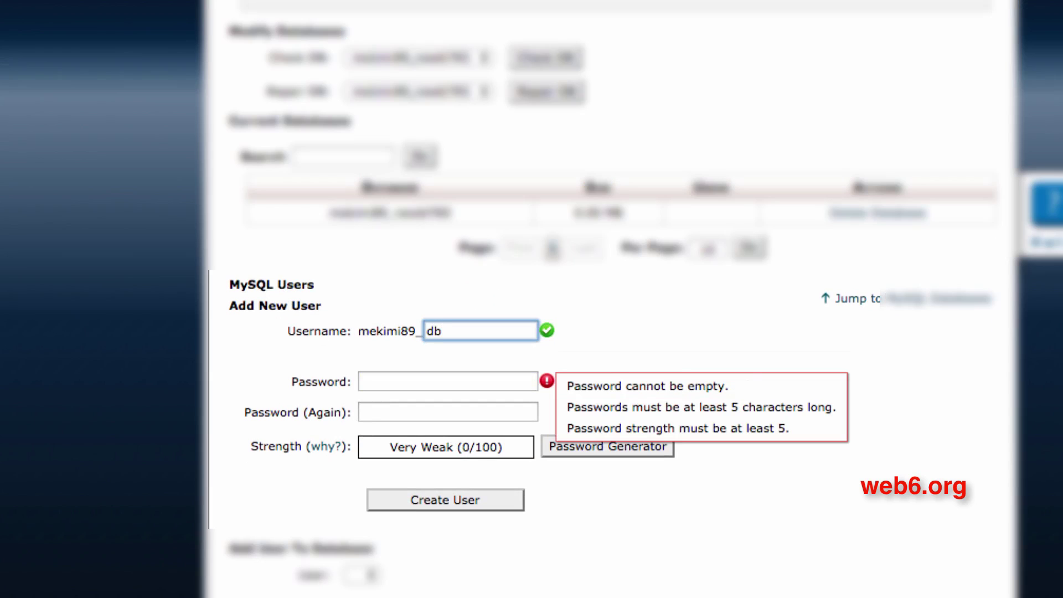
{"action": "type", "text": "usr987"}
{"action": "key", "text": "BackSpace"}
{"action": "left_click", "coordinate": [428, 375]}
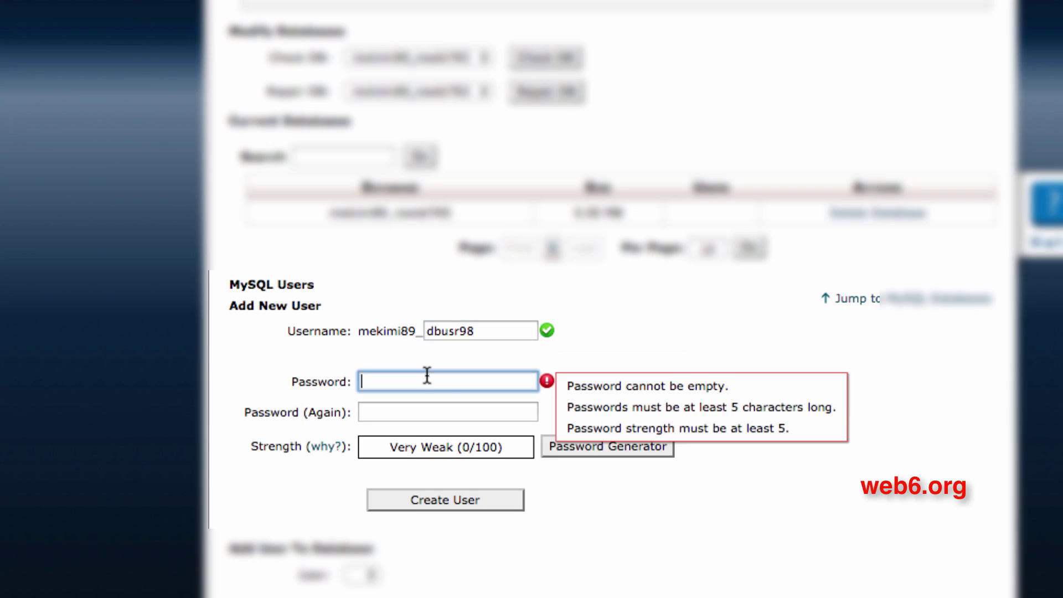
Generate an 18-character password in the Password Generator, copy it, and cancel the generator
{"action": "left_click", "coordinate": [579, 448]}
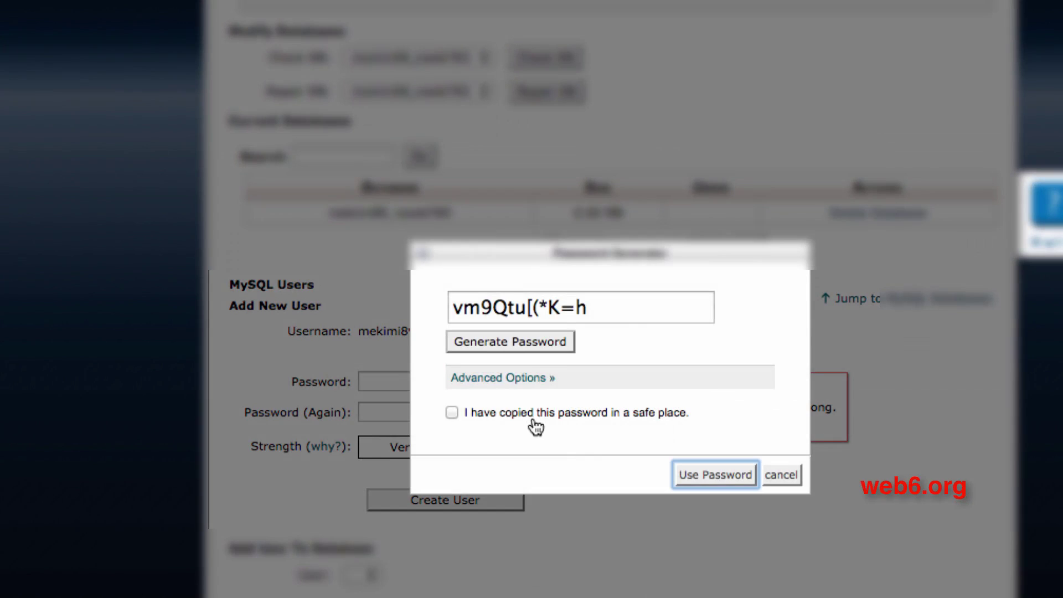
{"action": "left_click", "coordinate": [510, 378]}
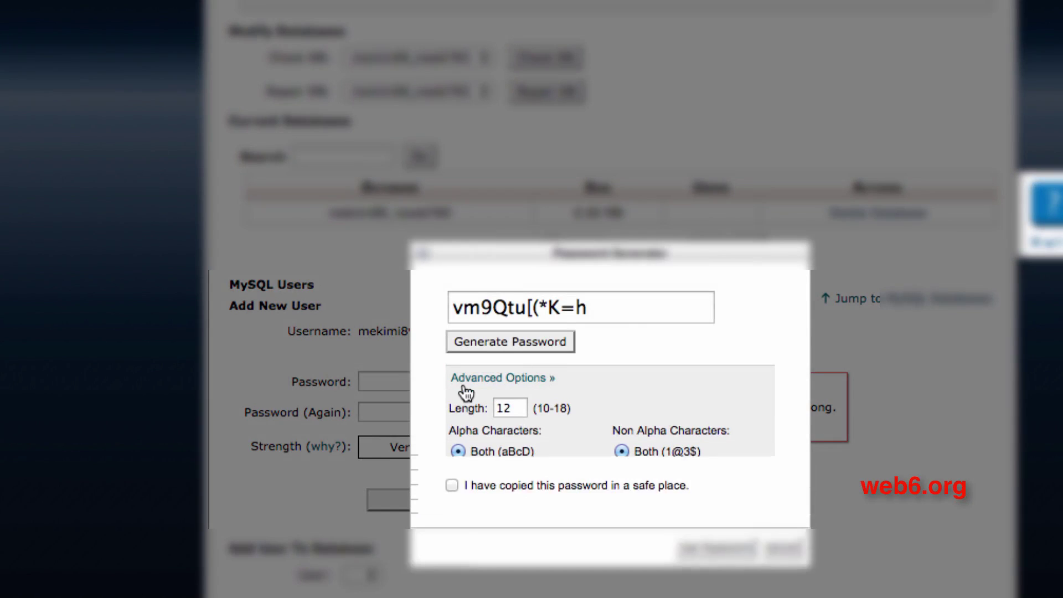
{"action": "left_click", "coordinate": [506, 412]}
{"action": "key", "text": "BackSpace"}
{"action": "type", "text": "8"}
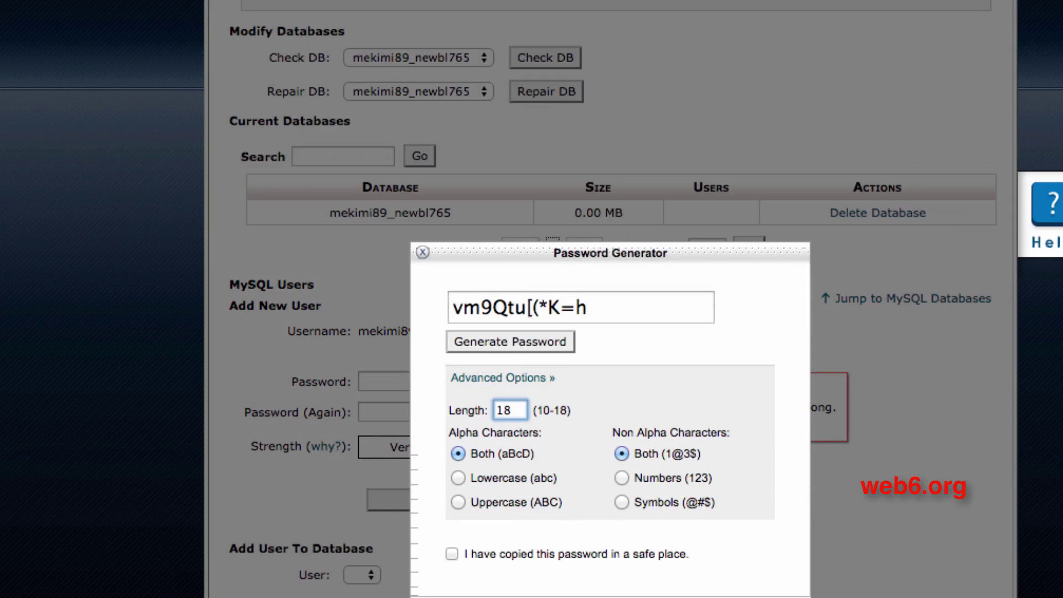
{"action": "left_click", "coordinate": [535, 343]}
{"action": "left_click", "coordinate": [536, 344]}
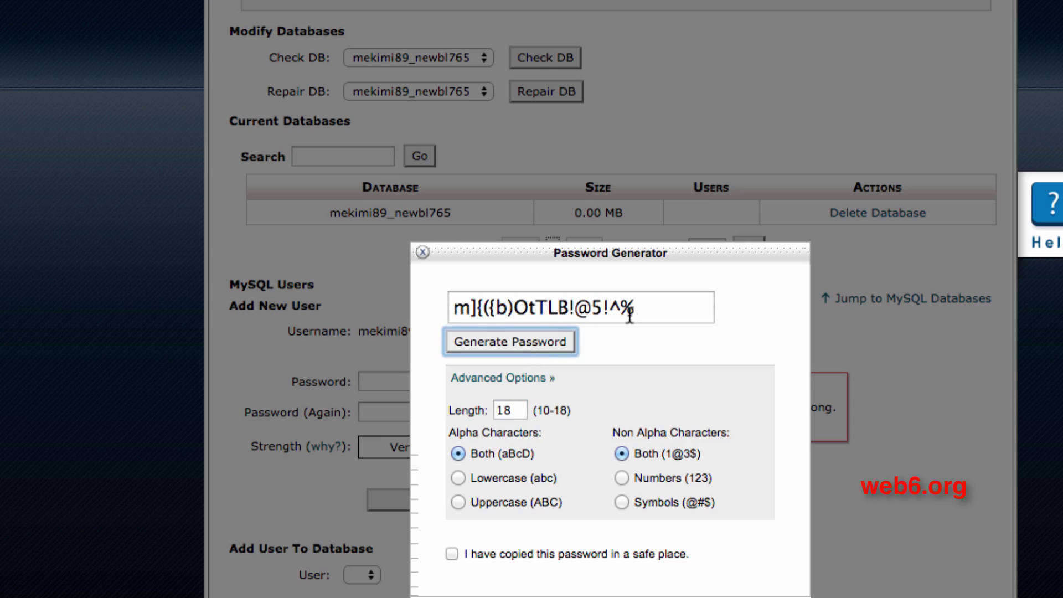
{"action": "left_click_drag", "start_coordinate": [634, 308], "coordinate": [450, 308]}
{"action": "right_click", "coordinate": [495, 305]}
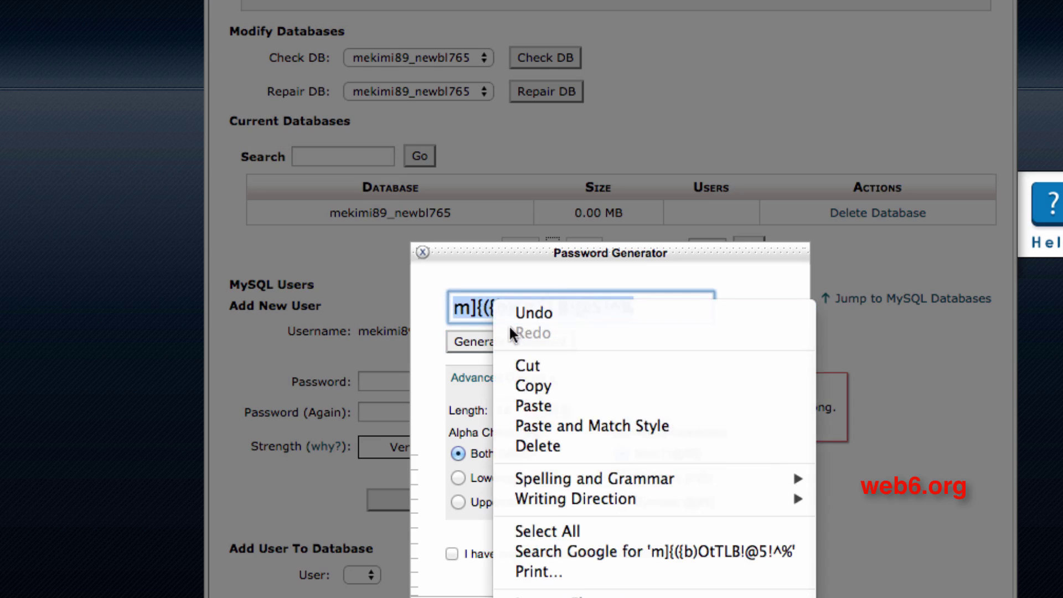
{"action": "left_click", "coordinate": [533, 386]}
{"action": "left_click", "coordinate": [780, 595]}
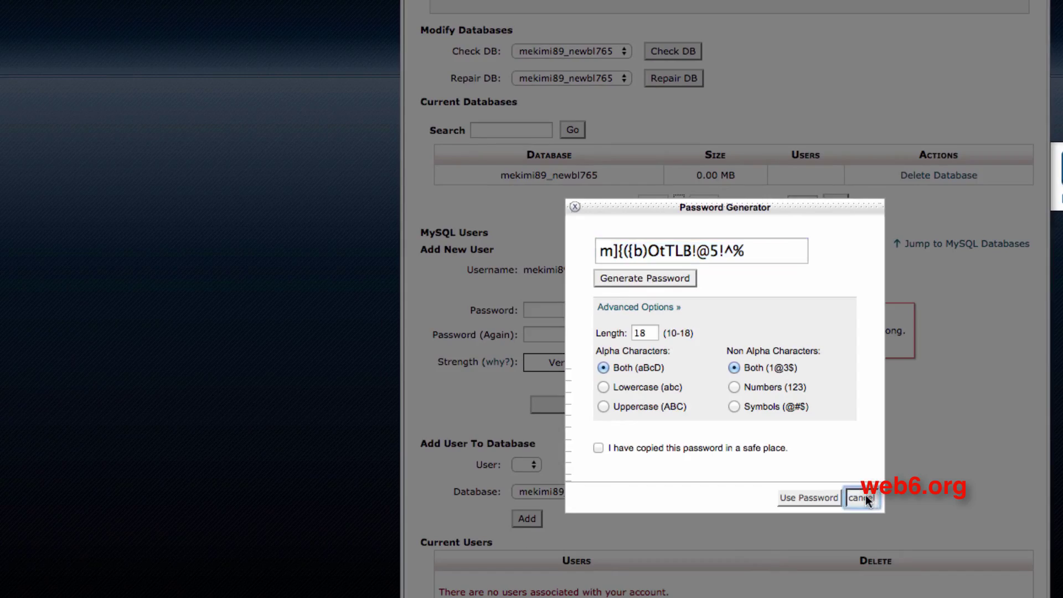
Add a 'db user pass:' line to the note with the copied password plus extra characters
{"action": "key", "text": "super+Tab"}
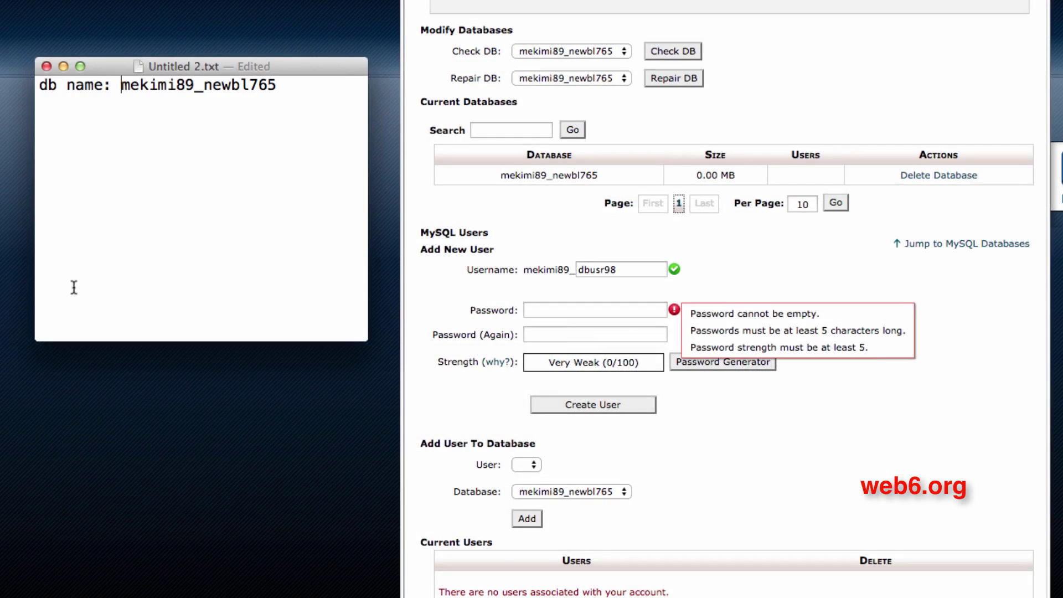
{"action": "left_click", "coordinate": [283, 87]}
{"action": "key", "text": "Return"}
{"action": "type", "text": "db user"}
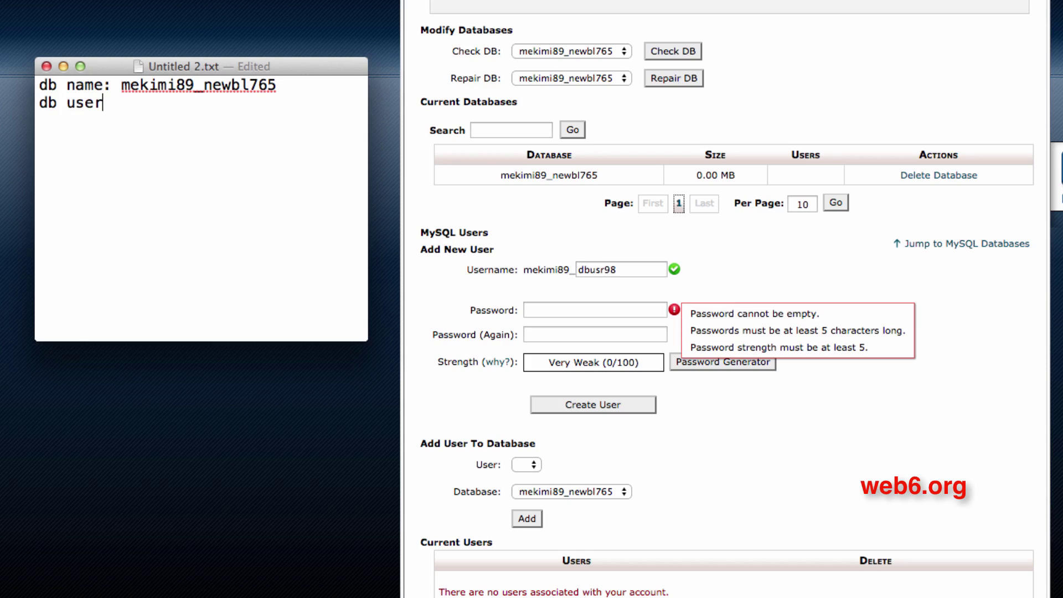
{"action": "type", "text": " pass:"}
{"action": "key", "text": "super+v"}
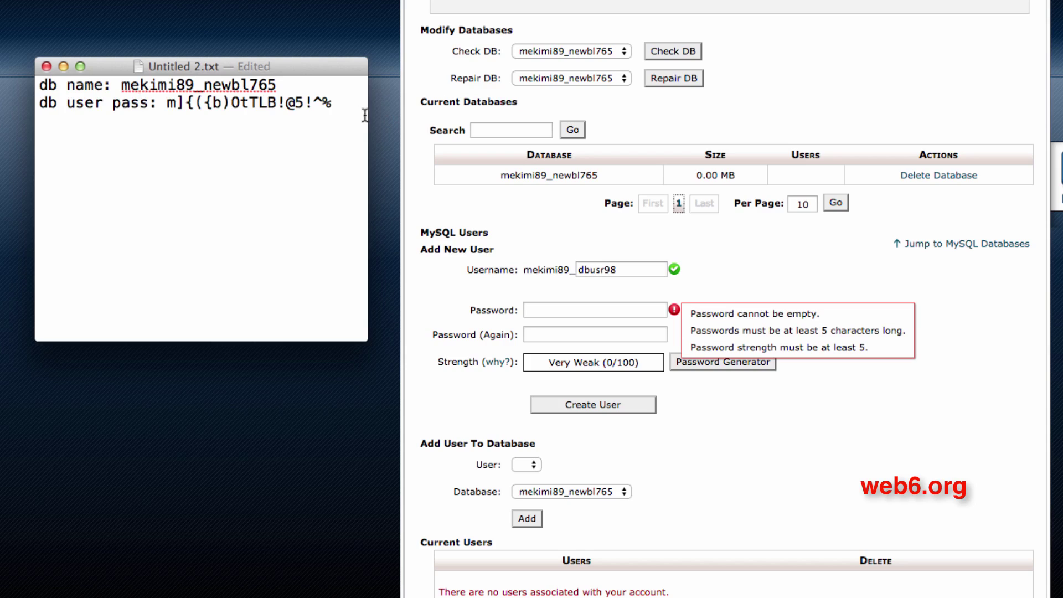
{"action": "left_click_drag", "start_coordinate": [372, 116], "coordinate": [426, 114]}
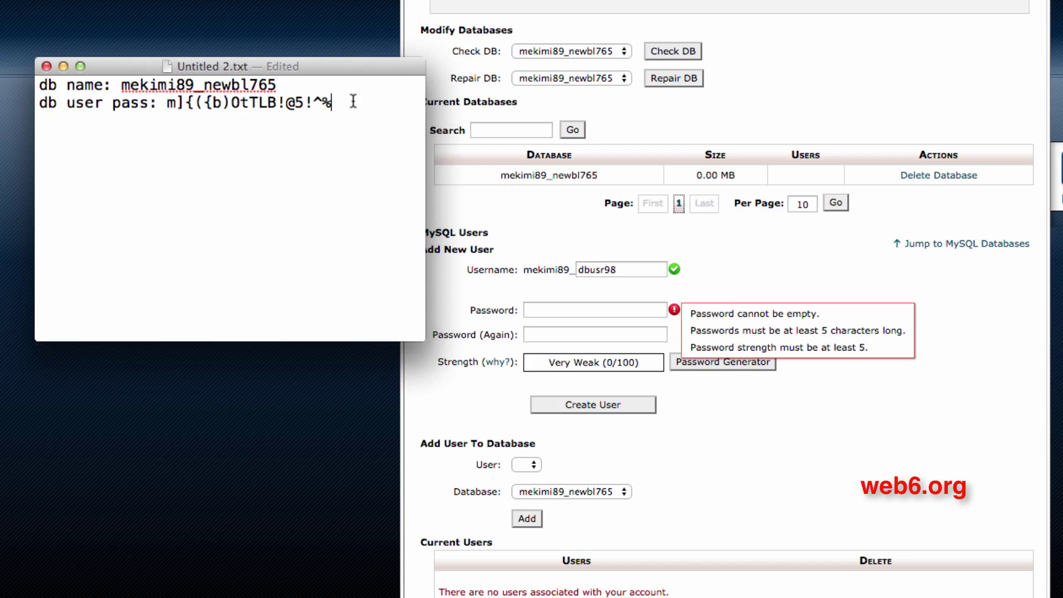
Move the note aside and copy the extended password from it
{"action": "left_click_drag", "start_coordinate": [324, 66], "coordinate": [246, 78]}
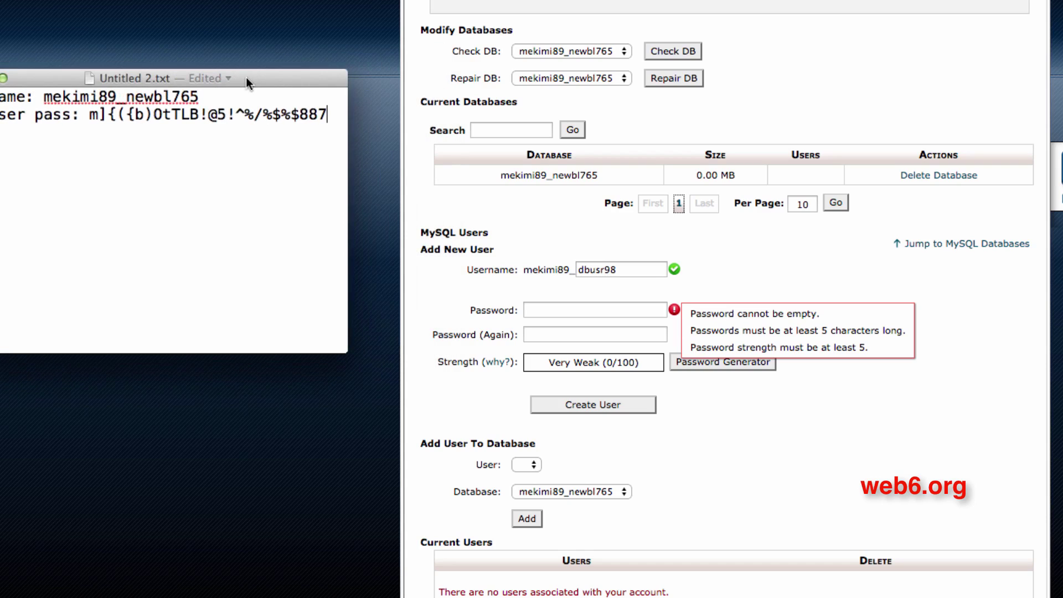
{"action": "left_click_drag", "start_coordinate": [327, 114], "coordinate": [92, 118]}
{"action": "right_click", "coordinate": [148, 115]}
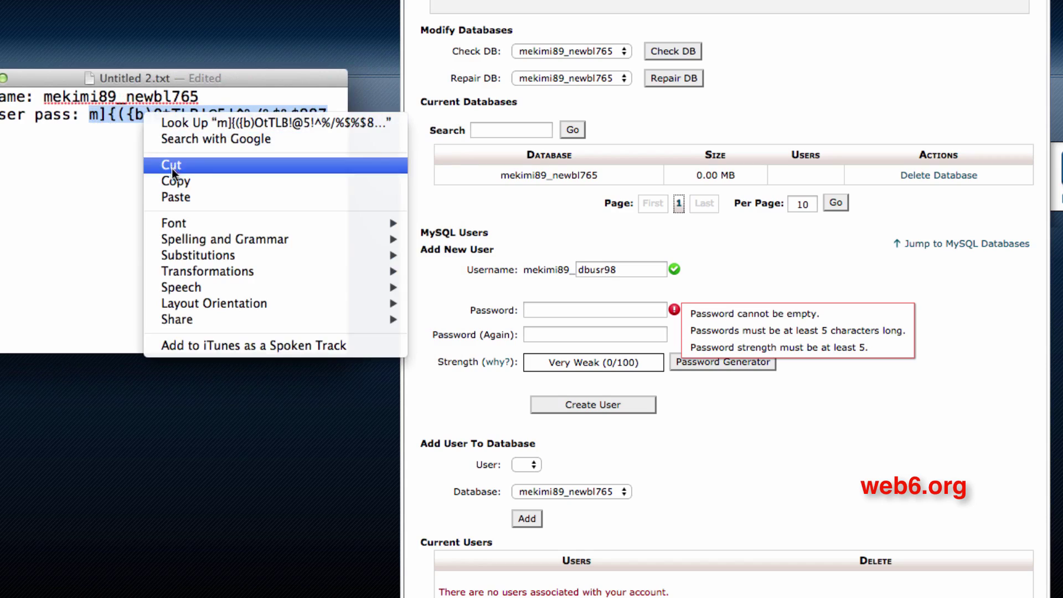
{"action": "left_click", "coordinate": [141, 178]}
Paste the password into both password fields and create the dbusr98 database user
{"action": "left_click", "coordinate": [526, 309]}
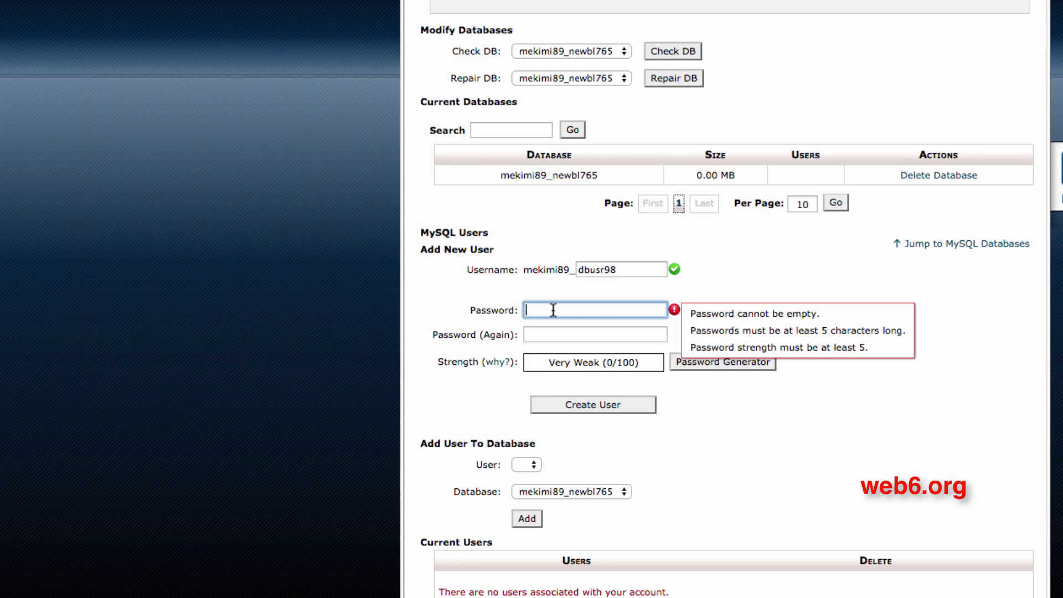
{"action": "key", "text": "super+v"}
{"action": "left_click", "coordinate": [551, 334]}
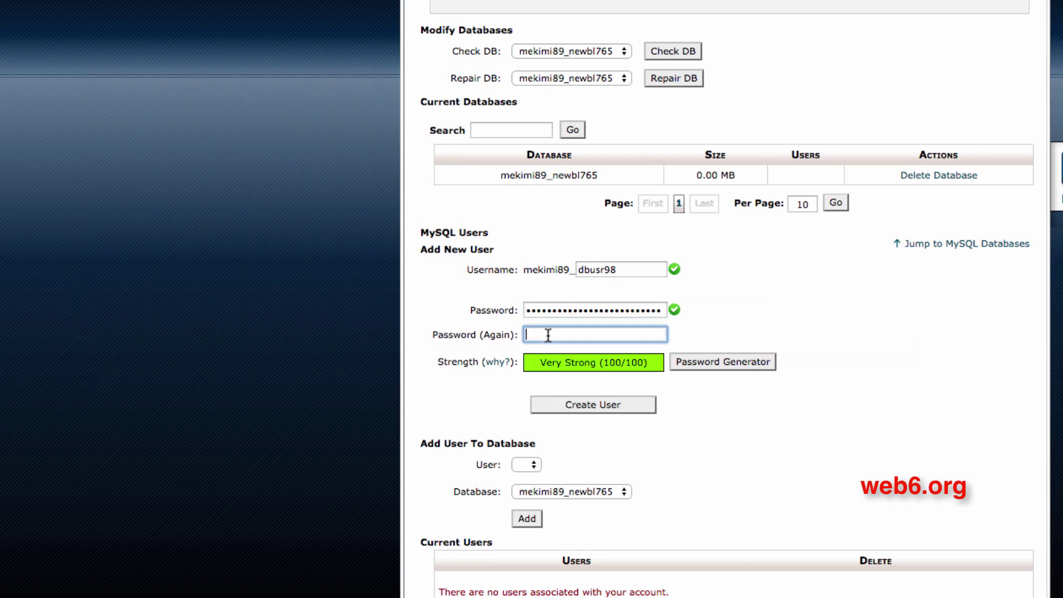
{"action": "key", "text": "super+v"}
{"action": "left_click", "coordinate": [603, 406]}
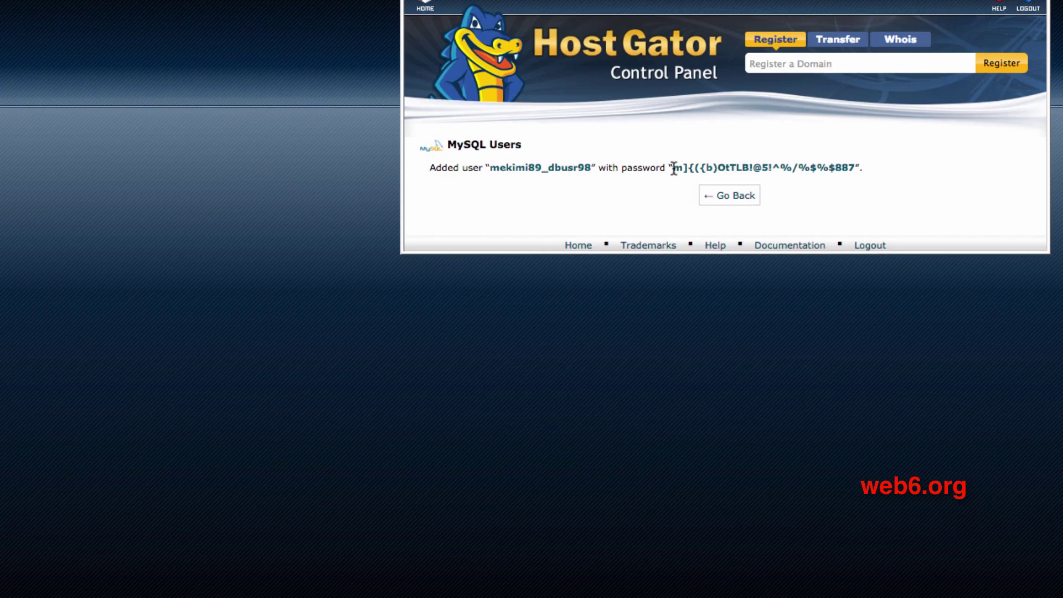
Copy the dbusr98 username from the MySQL Users confirmation
{"action": "left_click_drag", "start_coordinate": [490, 168], "coordinate": [590, 167]}
{"action": "left_click_drag", "start_coordinate": [675, 167], "coordinate": [853, 166]}
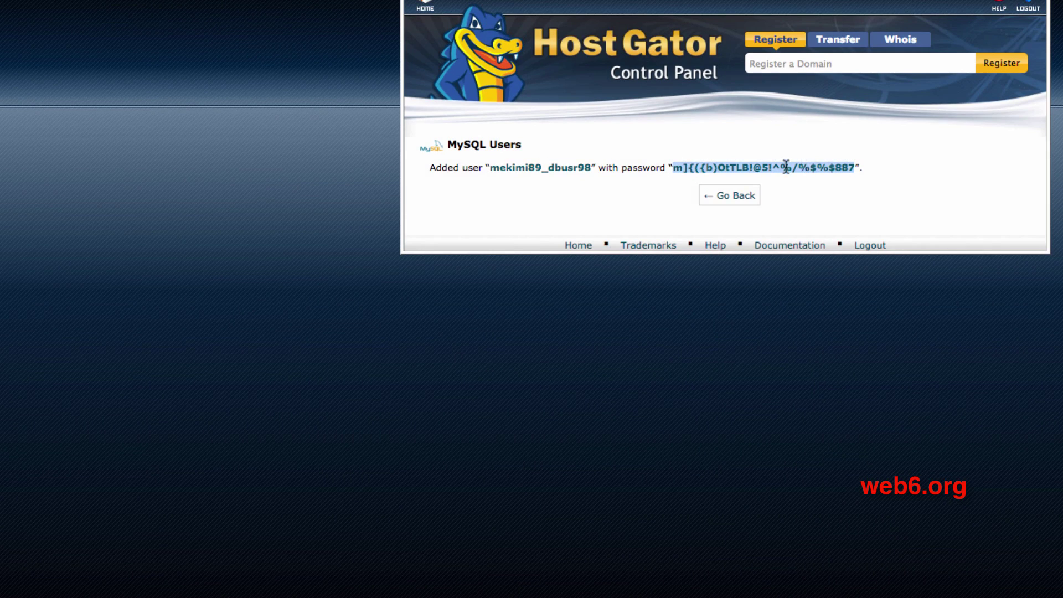
{"action": "left_click_drag", "start_coordinate": [592, 167], "coordinate": [487, 168]}
{"action": "right_click", "coordinate": [505, 170]}
{"action": "left_click", "coordinate": [510, 173]}
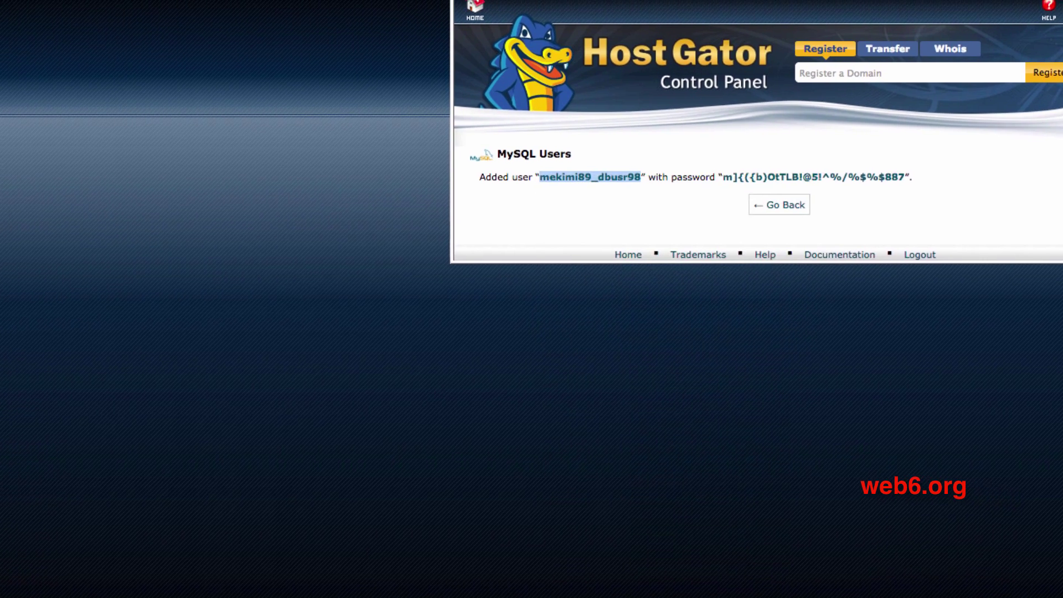
Add a 'db username:' line with dbusr98 to the note and return to Chrome
{"action": "key", "text": "super+Tab"}
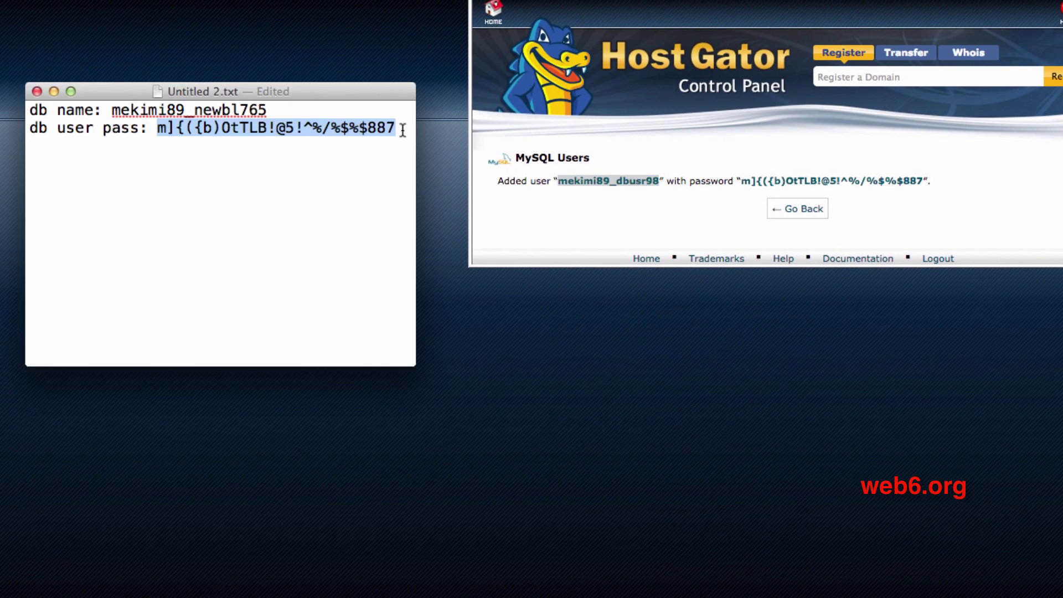
{"action": "left_click", "coordinate": [402, 131]}
{"action": "key", "text": "Return"}
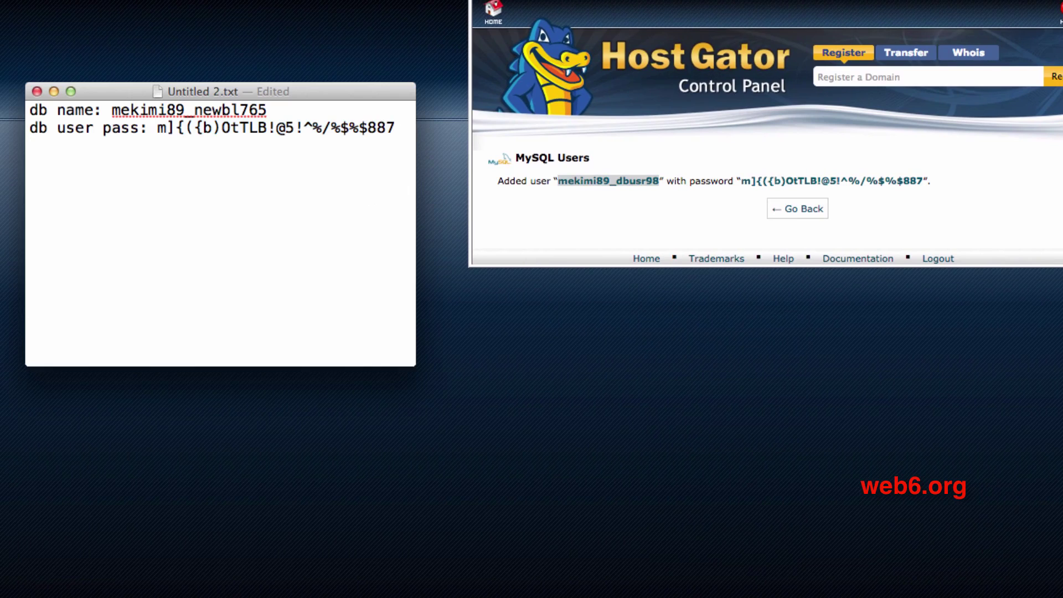
{"action": "type", "text": "u"}
{"action": "key", "text": "BackSpace"}
{"action": "type", "text": "db username"}
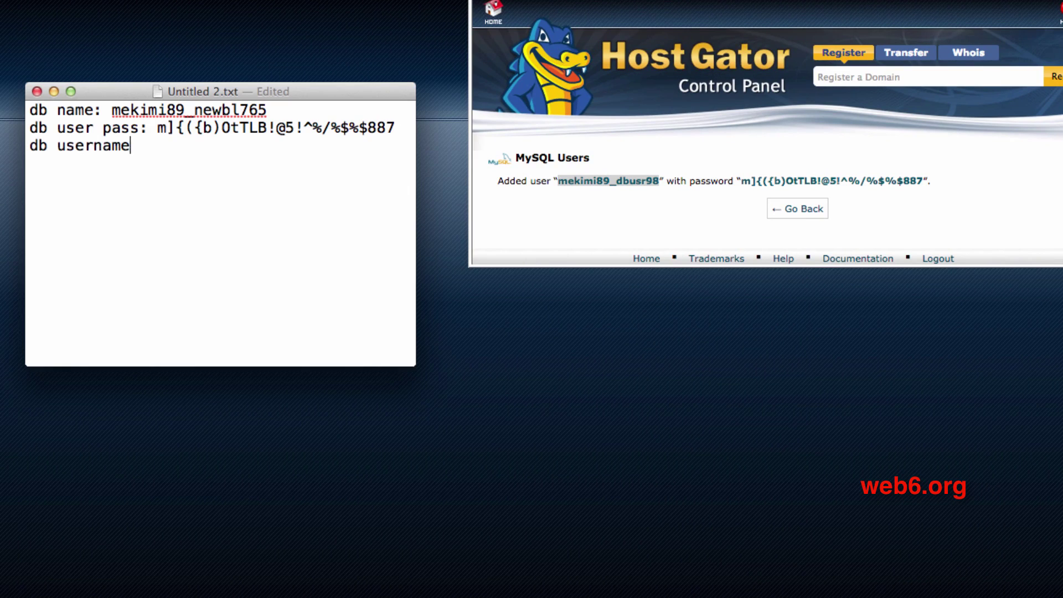
{"action": "type", "text": ":"}
{"action": "key", "text": "super+v"}
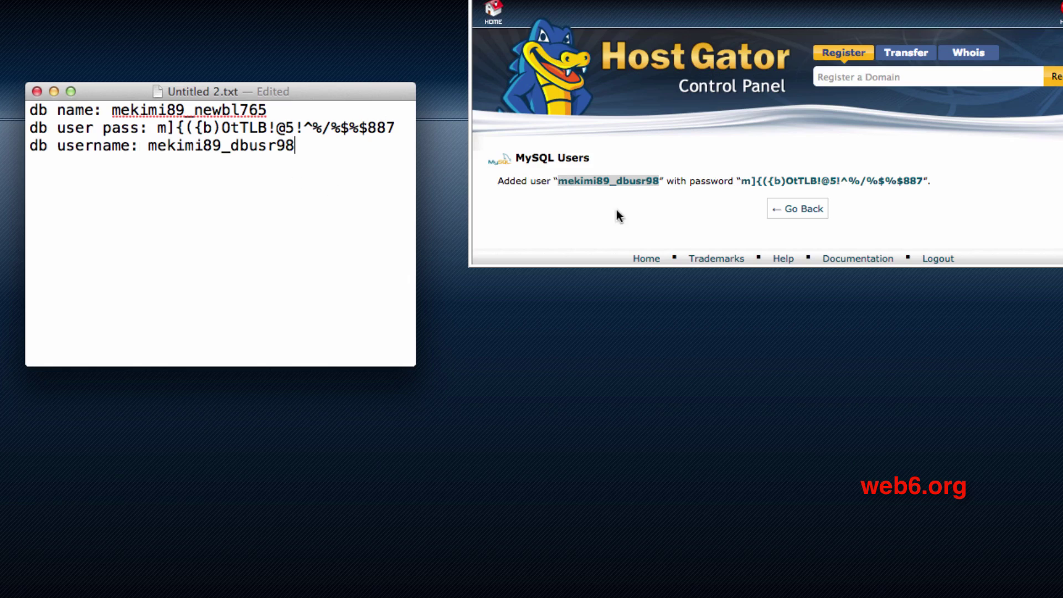
{"action": "key", "text": "super+h"}
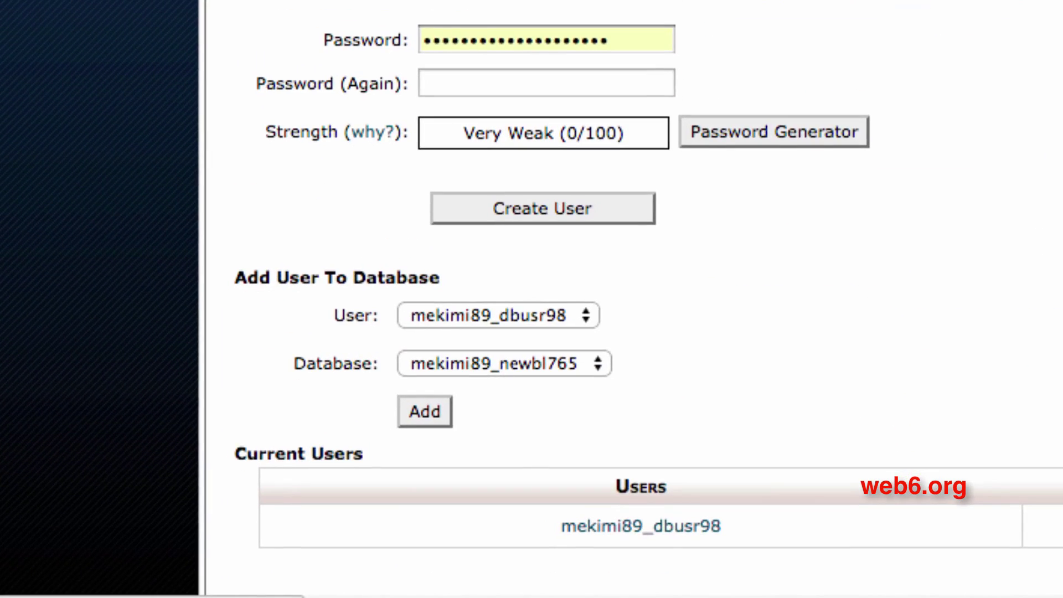
Under Add User To Database, choose user dbusr98 and database newbl765 and add them
{"action": "scroll", "coordinate": [632, 299], "scroll_direction": "down", "scroll_amount": 2}
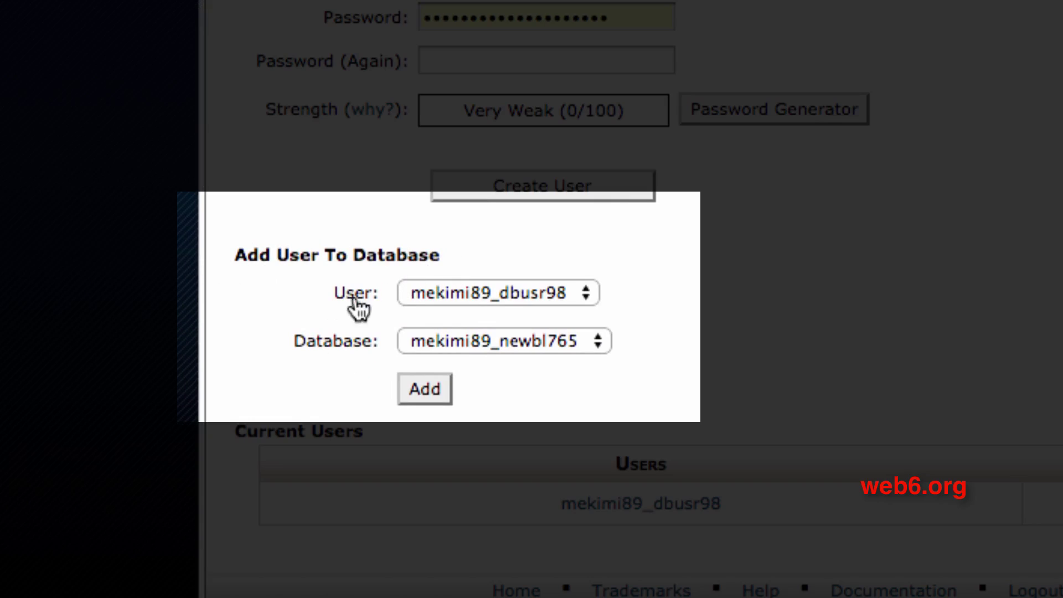
{"action": "left_click", "coordinate": [579, 291]}
{"action": "left_click", "coordinate": [662, 289]}
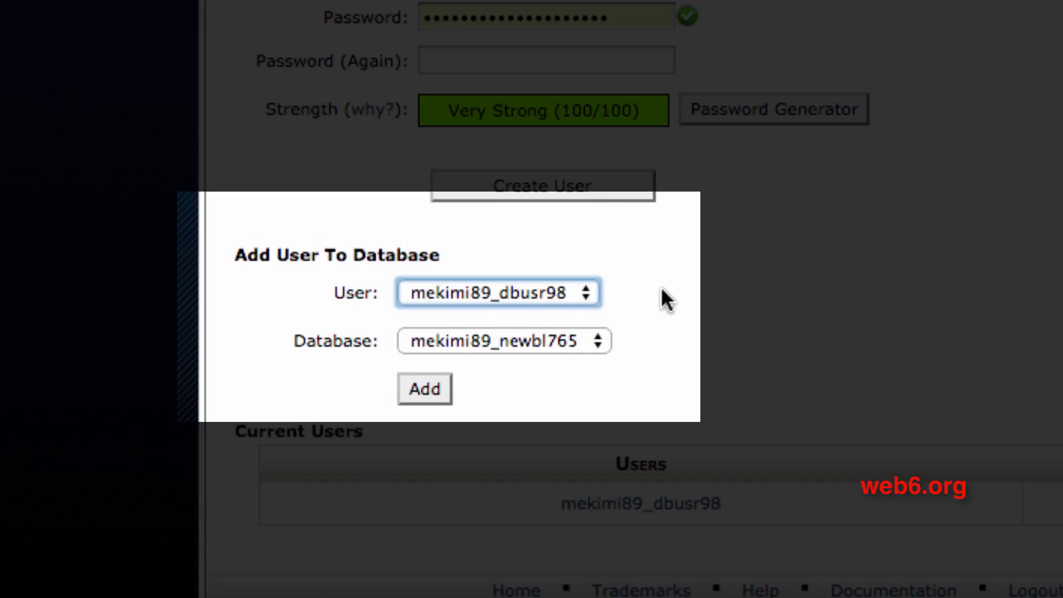
{"action": "left_click", "coordinate": [601, 340]}
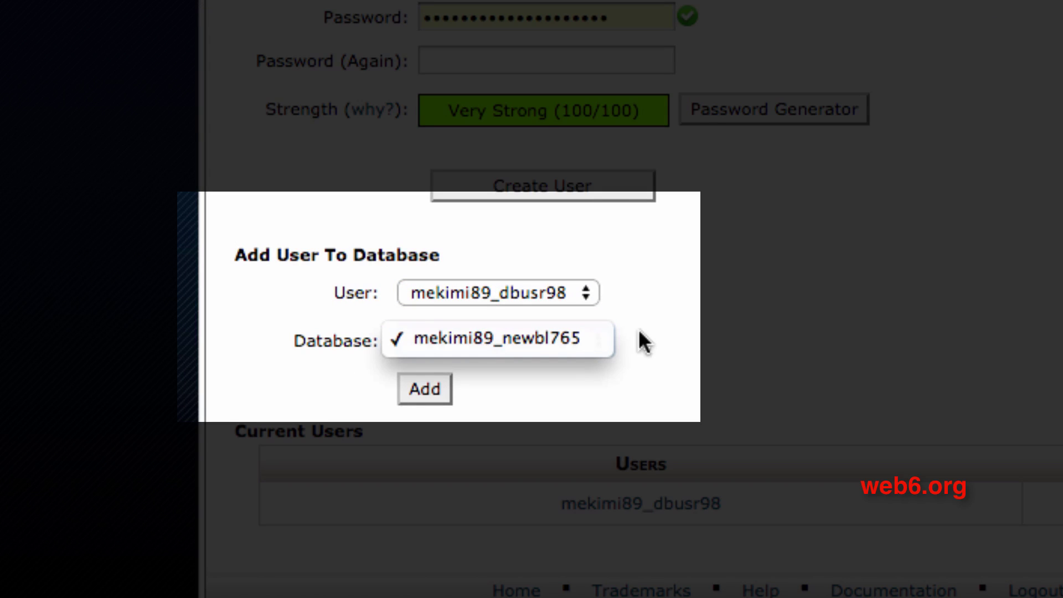
{"action": "left_click", "coordinate": [754, 319]}
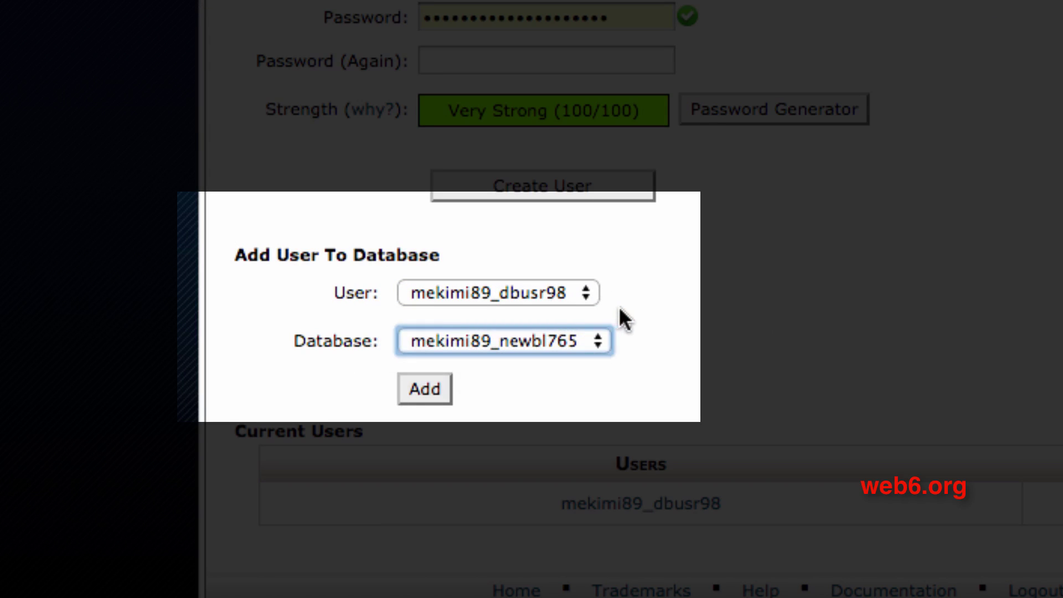
{"action": "left_click", "coordinate": [583, 292]}
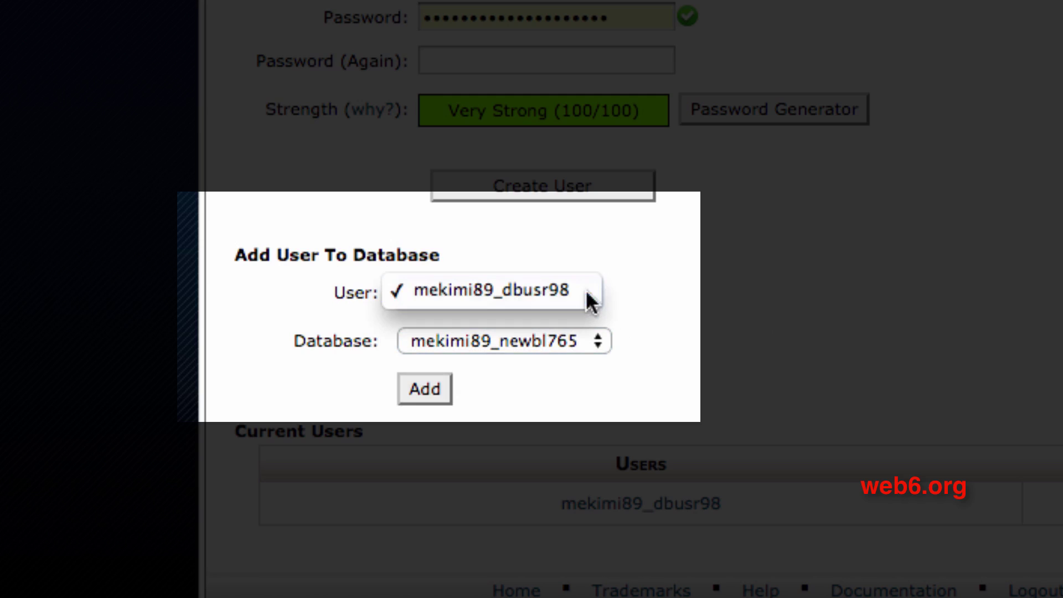
{"action": "left_click", "coordinate": [605, 341]}
{"action": "left_click", "coordinate": [604, 341]}
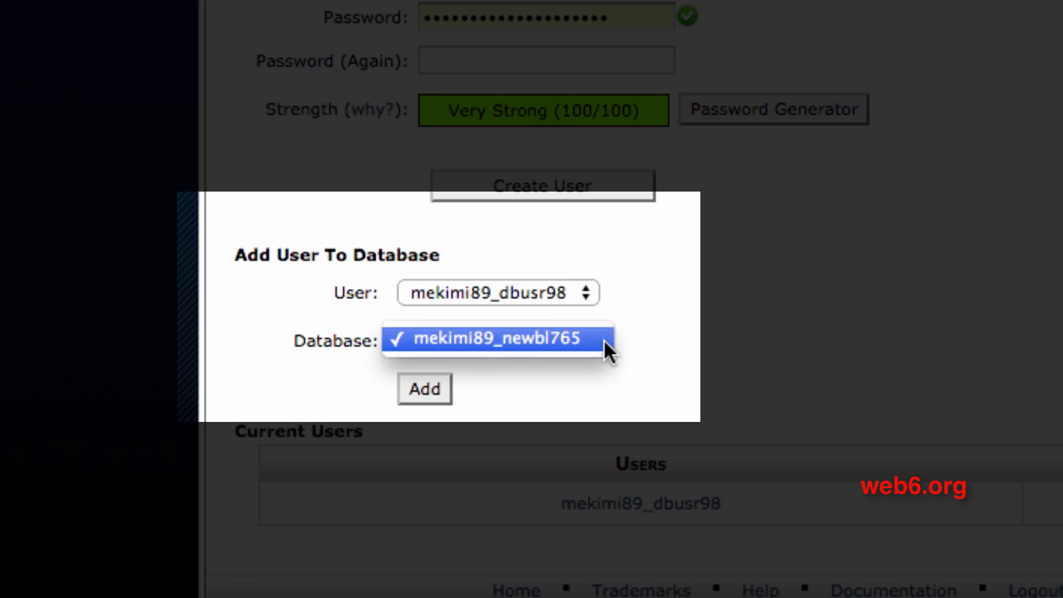
{"action": "left_click", "coordinate": [650, 309]}
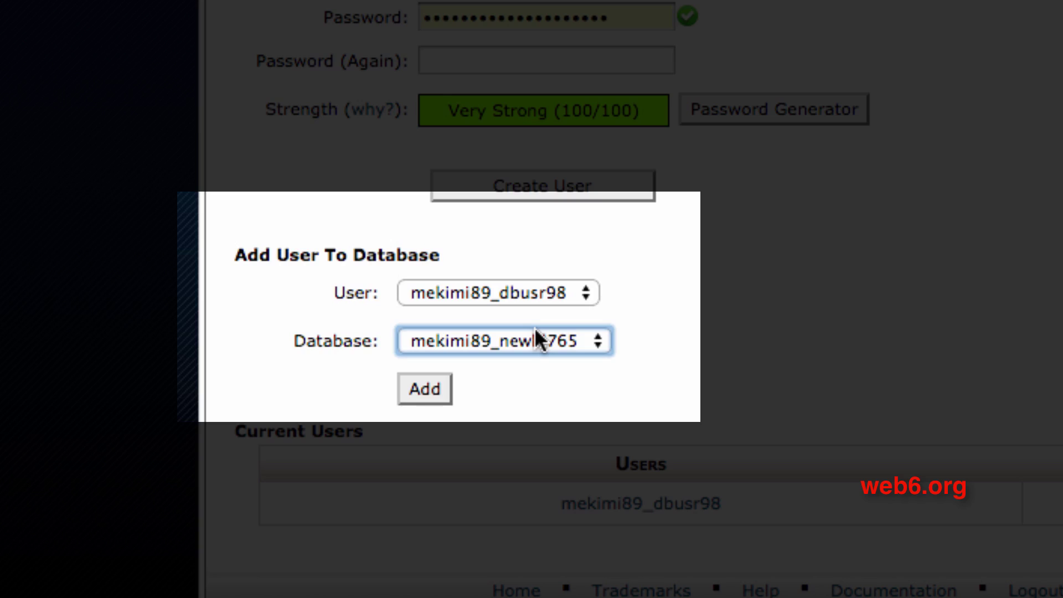
{"action": "left_click", "coordinate": [426, 388]}
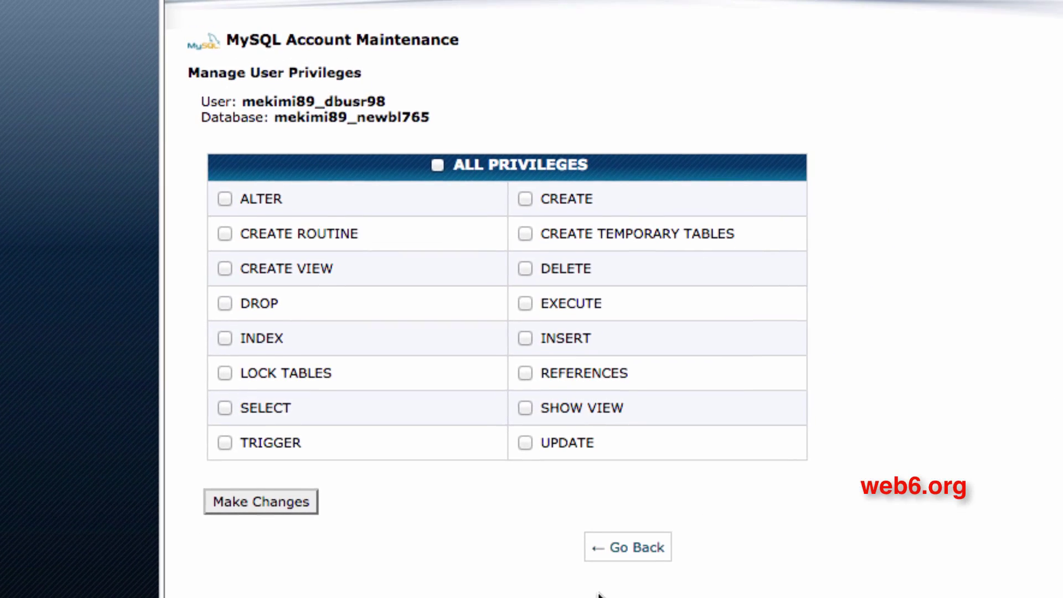
Tick ALL PRIVILEGES for dbusr98 on newbl765 and make the changes
{"action": "left_click", "coordinate": [437, 165]}
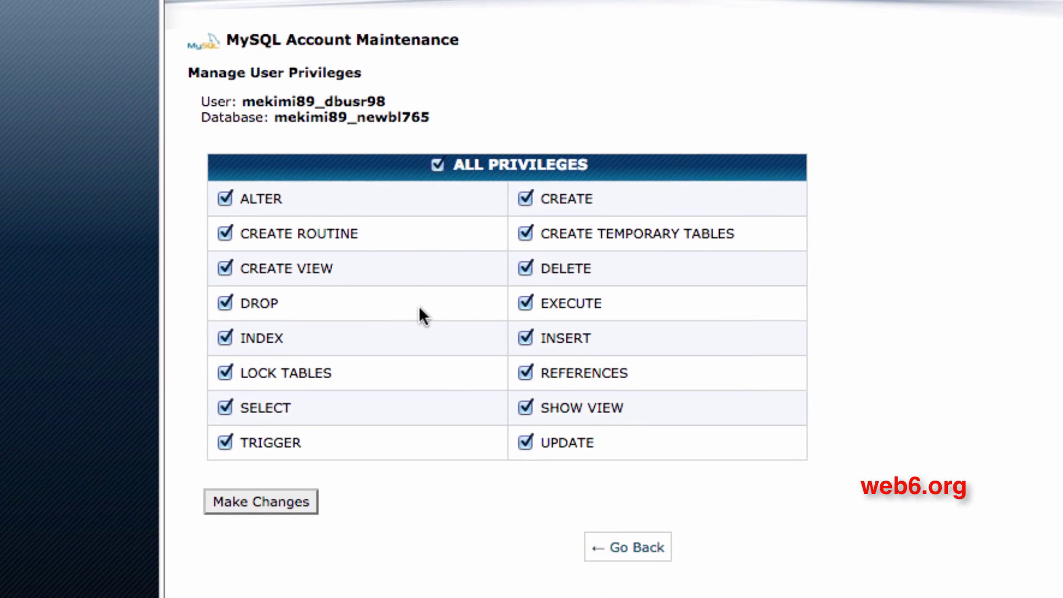
{"action": "left_click", "coordinate": [271, 501]}
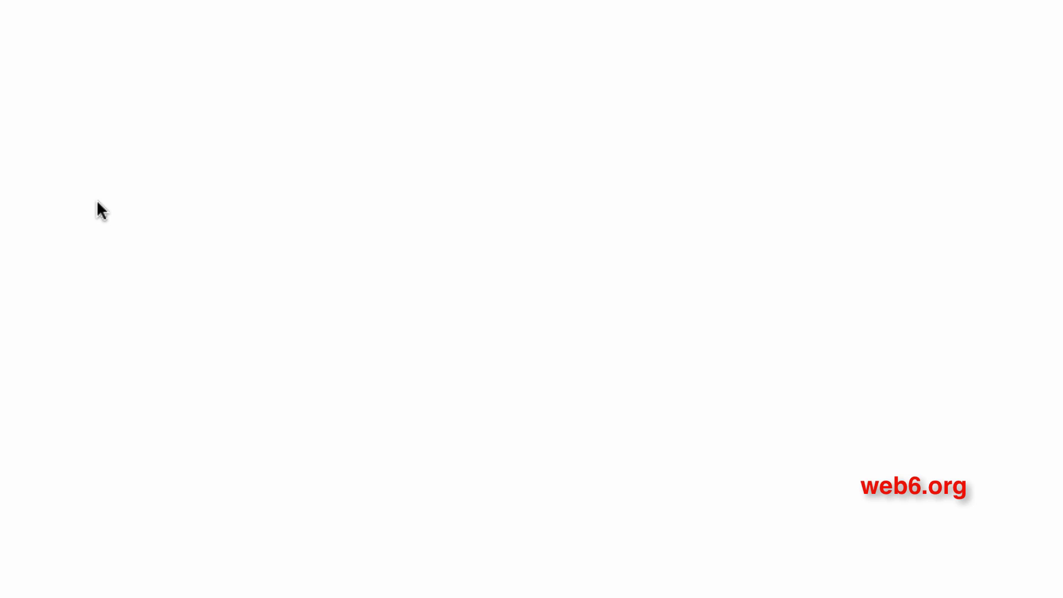
{"action": "scroll", "coordinate": [513, 331], "scroll_direction": "down", "scroll_amount": 5}
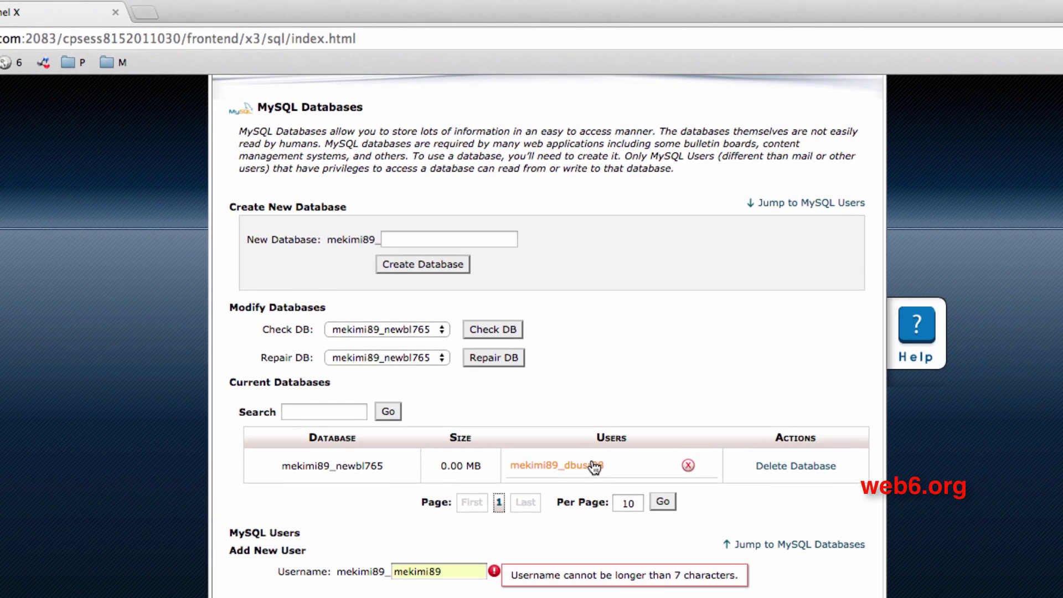
Back on the cPanel home page, decline the Cloud Backup offer with 'No, thanks'
{"action": "scroll", "coordinate": [562, 416], "scroll_direction": "up", "scroll_amount": 5}
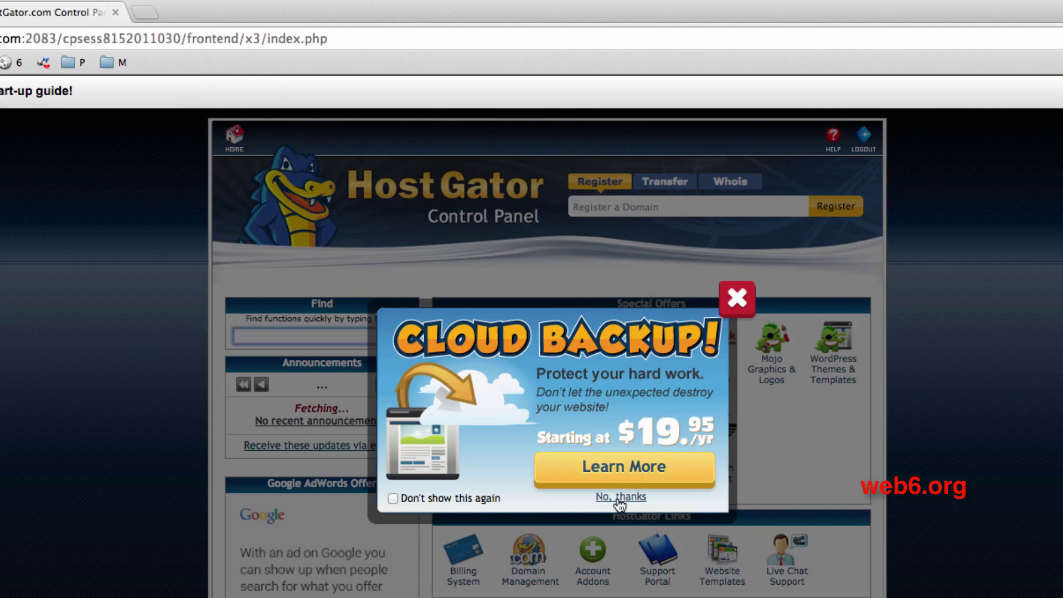
{"action": "left_click", "coordinate": [620, 497]}
Search 'file' and open File Manager at the wphowtosite.com Document Root
{"action": "left_click", "coordinate": [325, 335]}
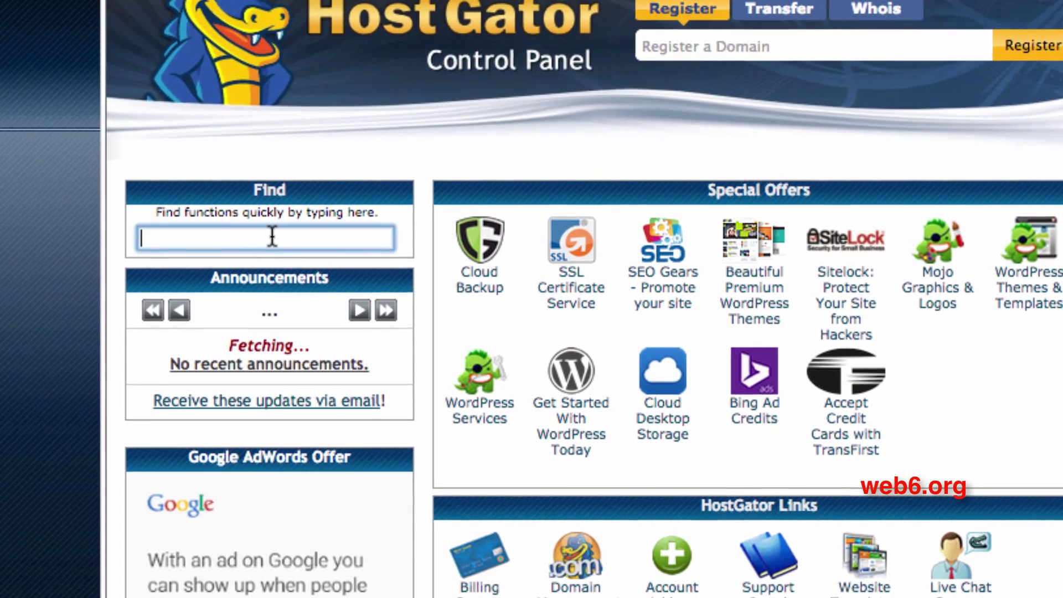
{"action": "type", "text": "file"}
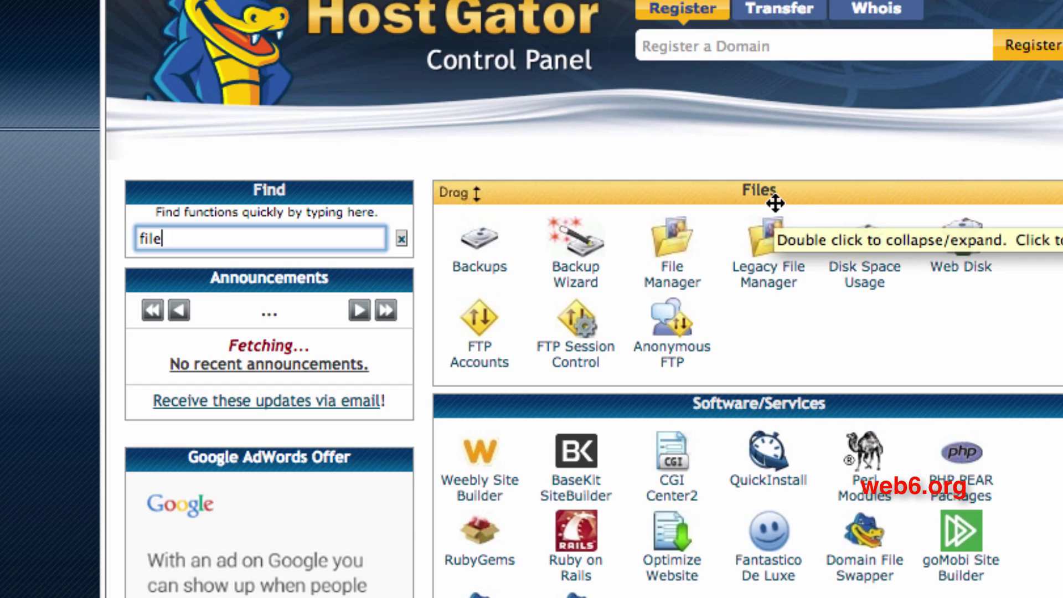
{"action": "left_click", "coordinate": [670, 285]}
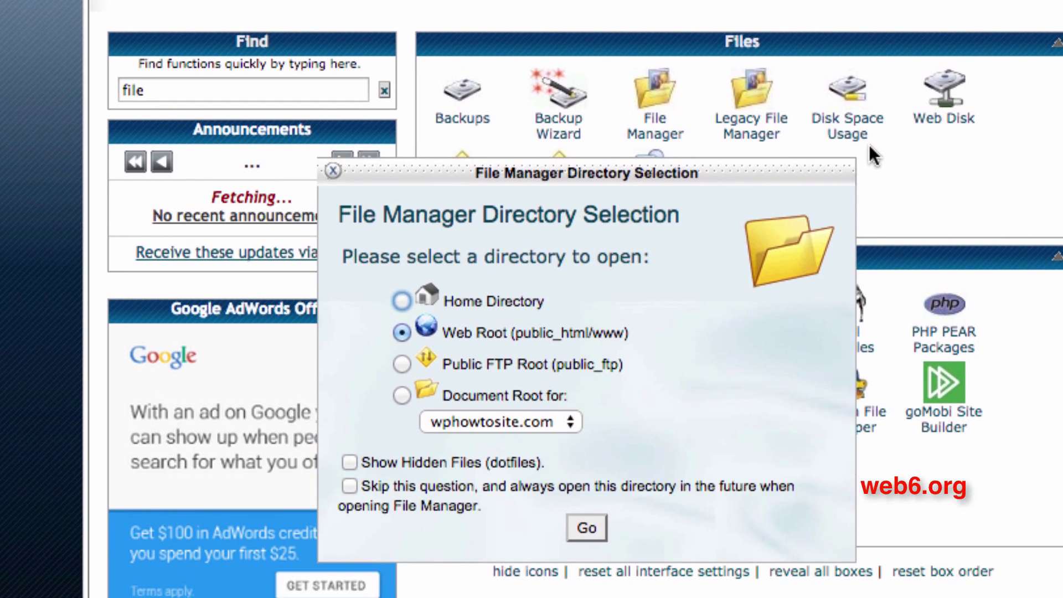
{"action": "left_click", "coordinate": [401, 396]}
{"action": "left_click", "coordinate": [569, 423]}
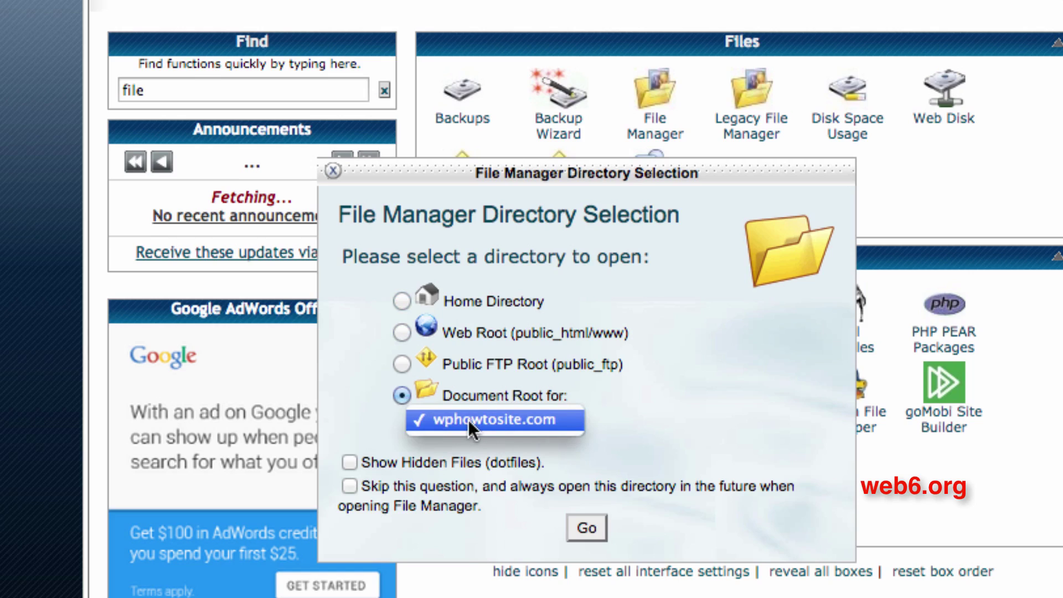
{"action": "left_click", "coordinate": [718, 417]}
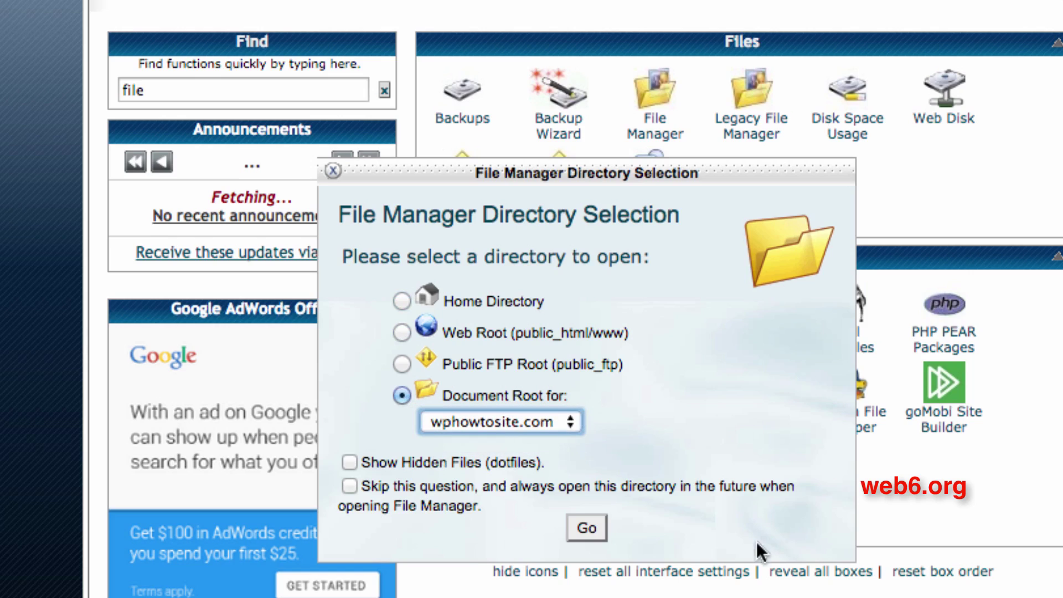
{"action": "left_click", "coordinate": [585, 528]}
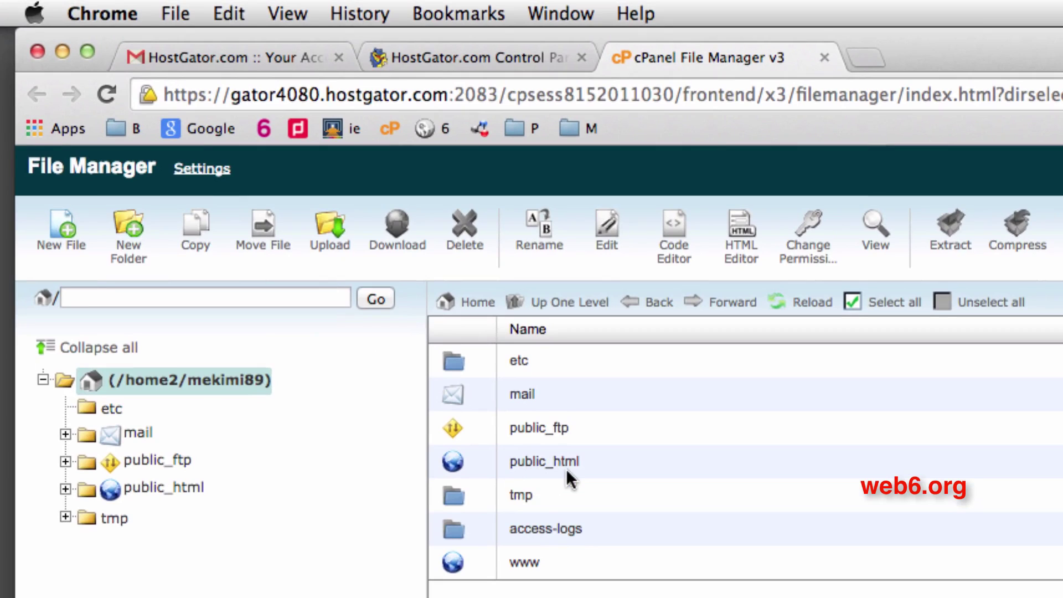
Open public_html to list cgi-bin, default.html and favicon.ico, then start a new browser tab
{"action": "double_click", "coordinate": [451, 462]}
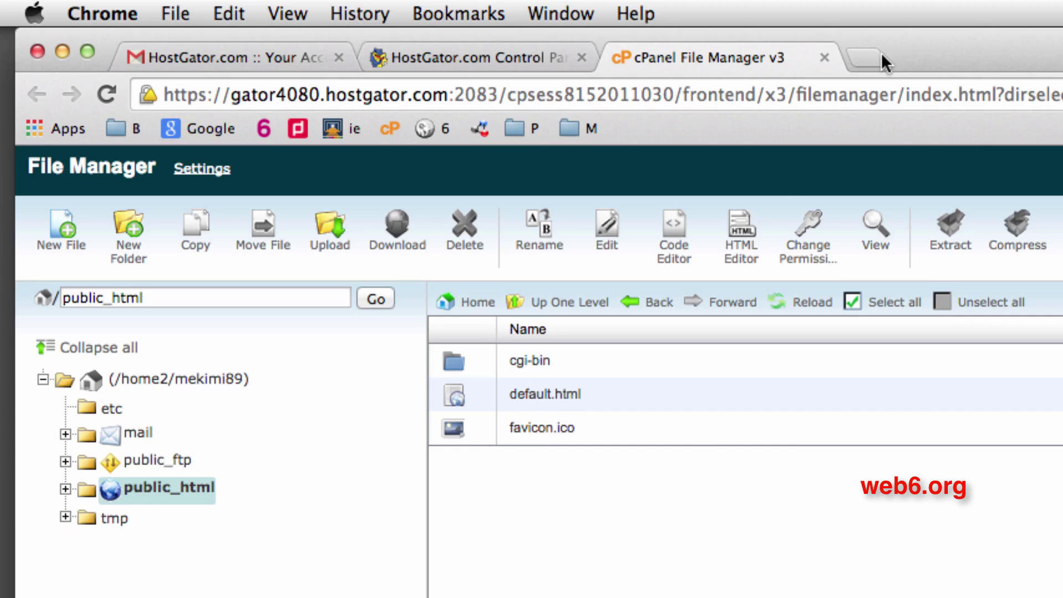
{"action": "left_click", "coordinate": [867, 57]}
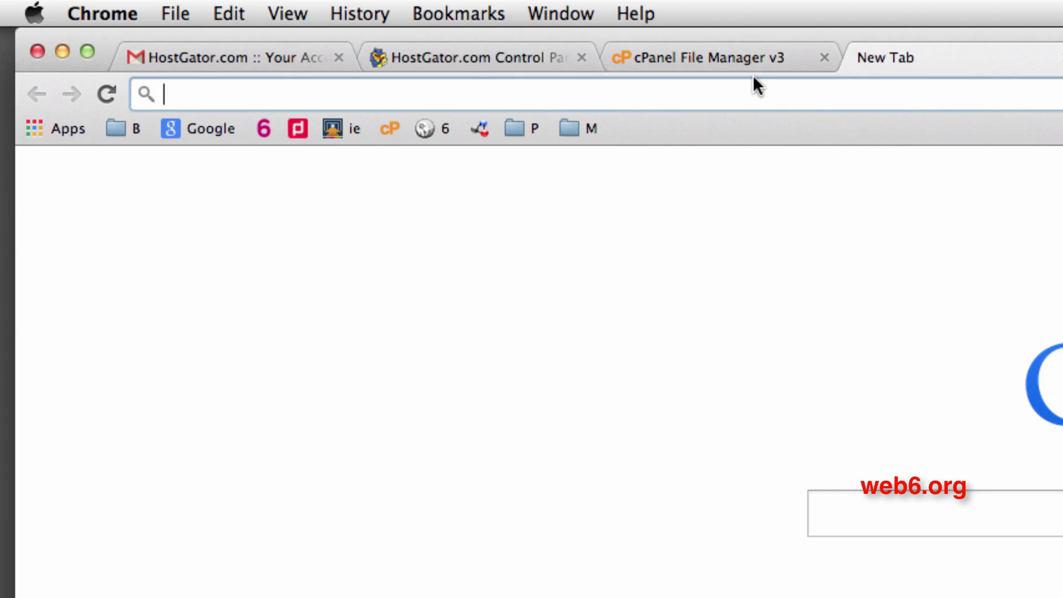
Load wphowtosite.com/default.html in the new tab, then return to the File Manager tab
{"action": "type", "text": "wphowtosite.com"}
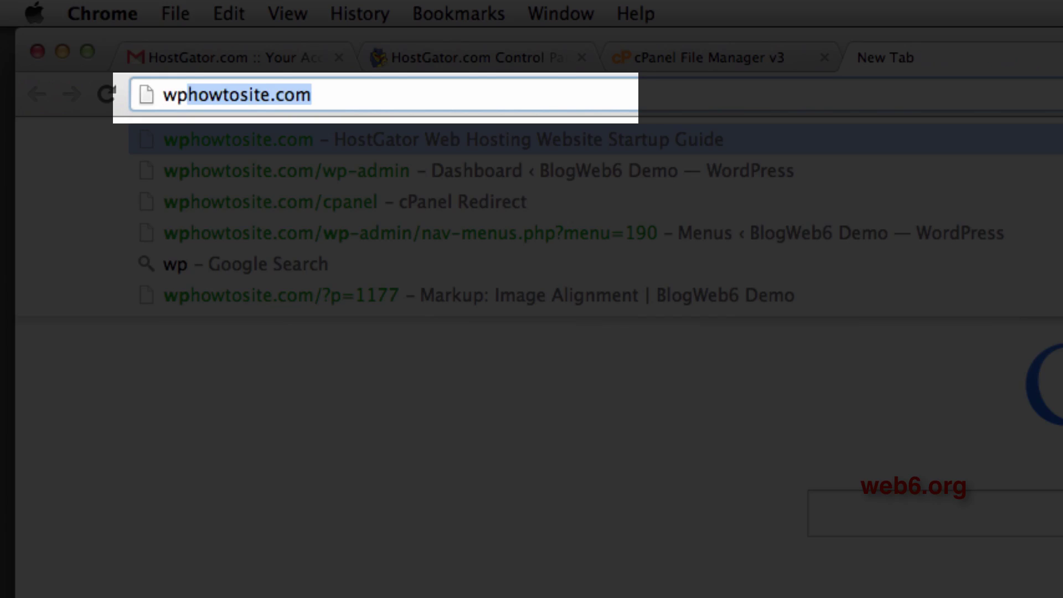
{"action": "left_click", "coordinate": [628, 97]}
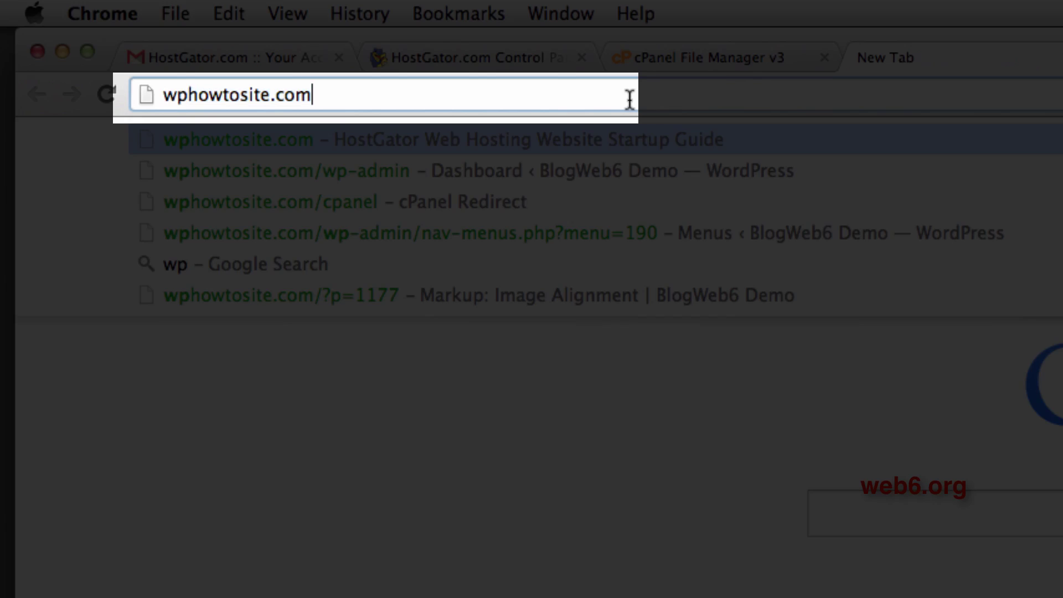
{"action": "type", "text": "/defaul"}
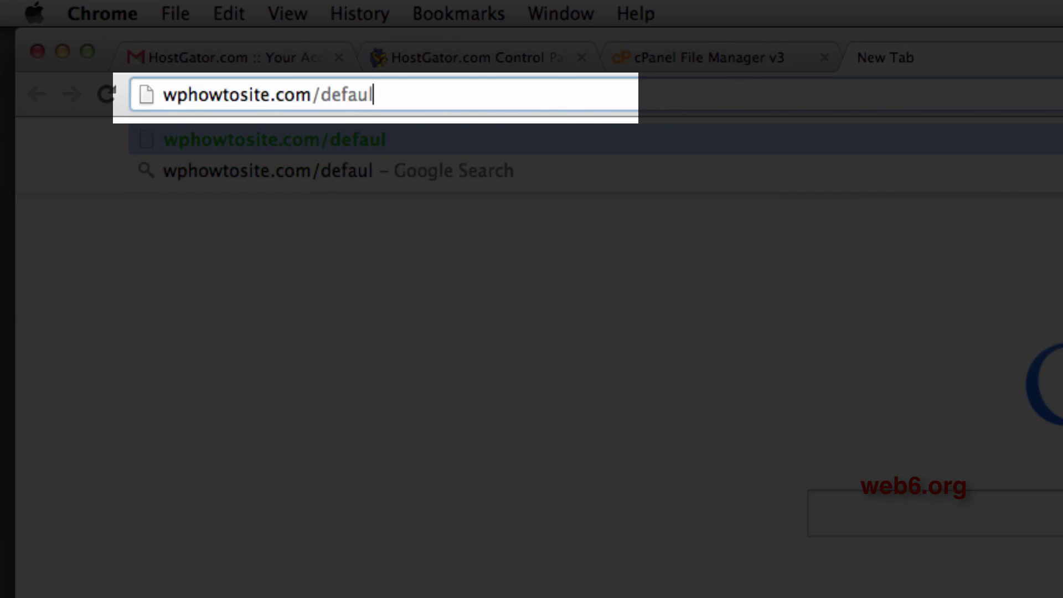
{"action": "type", "text": "t.html"}
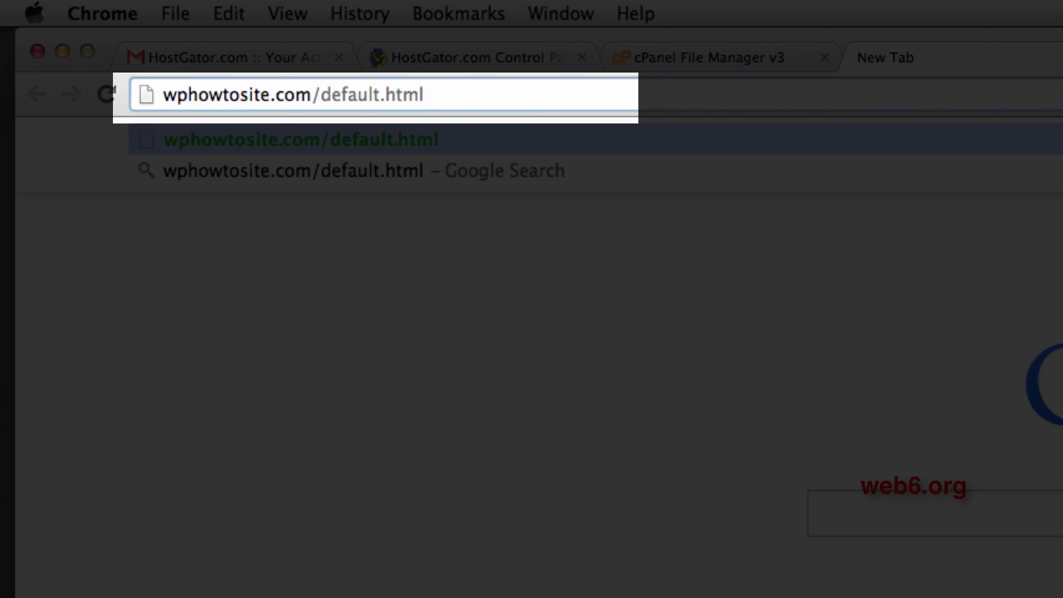
{"action": "key", "text": "Return"}
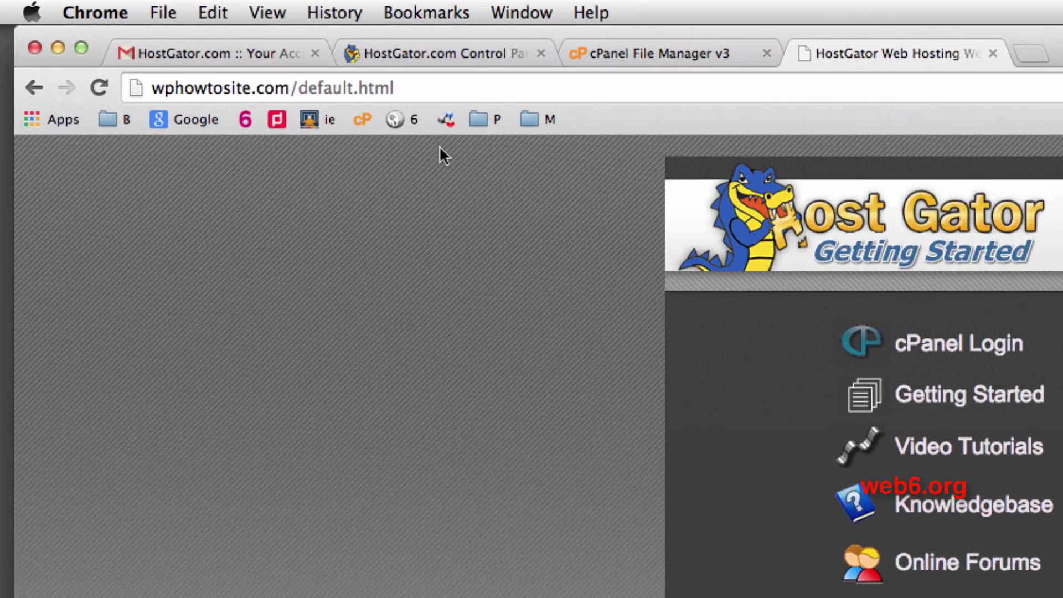
{"action": "left_click_drag", "start_coordinate": [308, 93], "coordinate": [465, 104]}
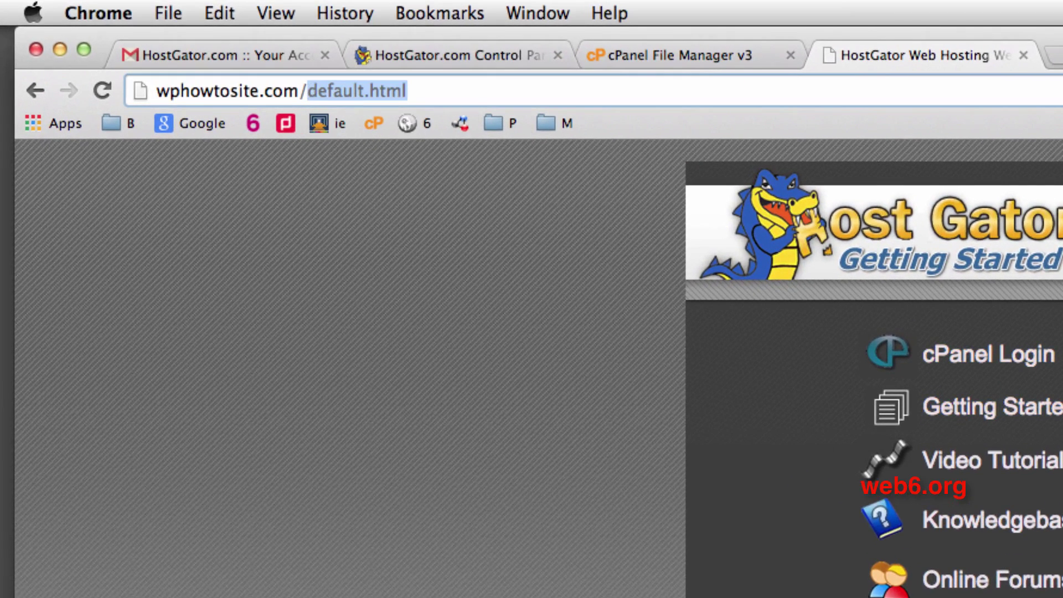
{"action": "left_click", "coordinate": [670, 47]}
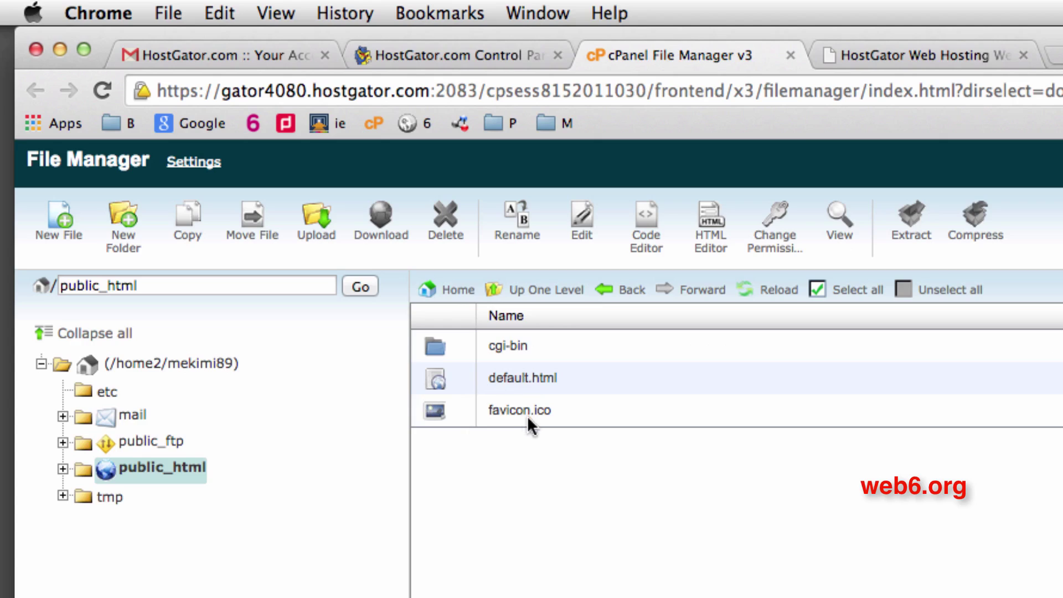
Delete default.html and favicon.ico from public_html, leaving only cgi-bin
{"action": "left_click", "coordinate": [433, 378]}
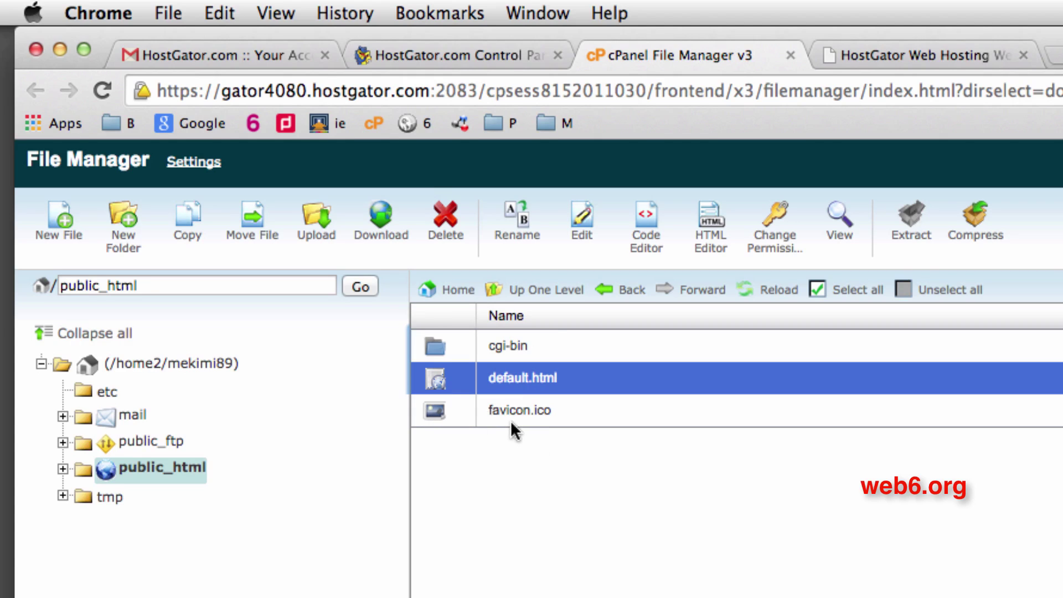
{"action": "left_click", "coordinate": [435, 413], "text": "shift"}
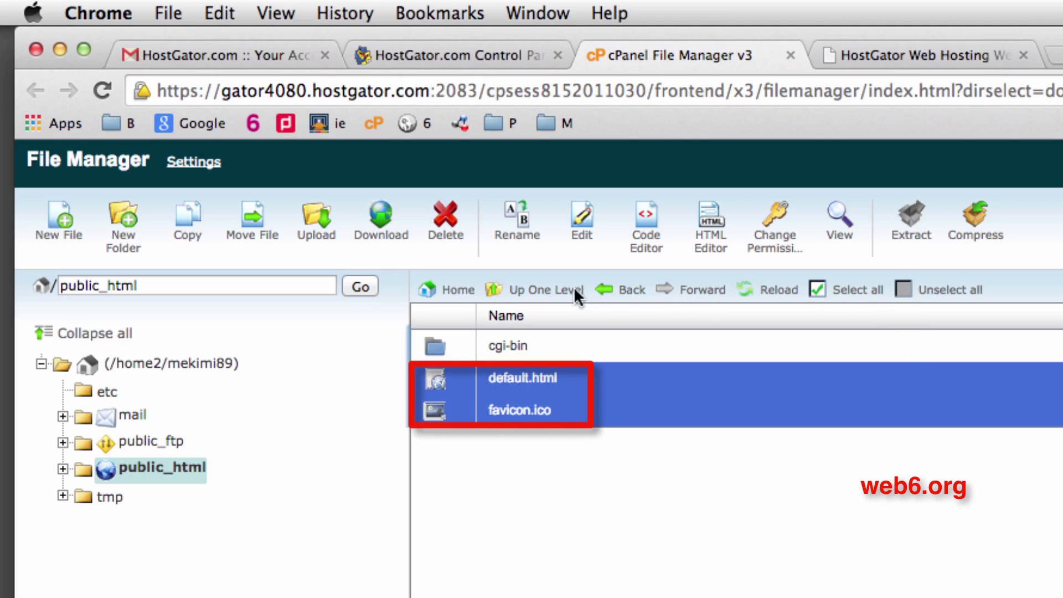
{"action": "left_click", "coordinate": [446, 224]}
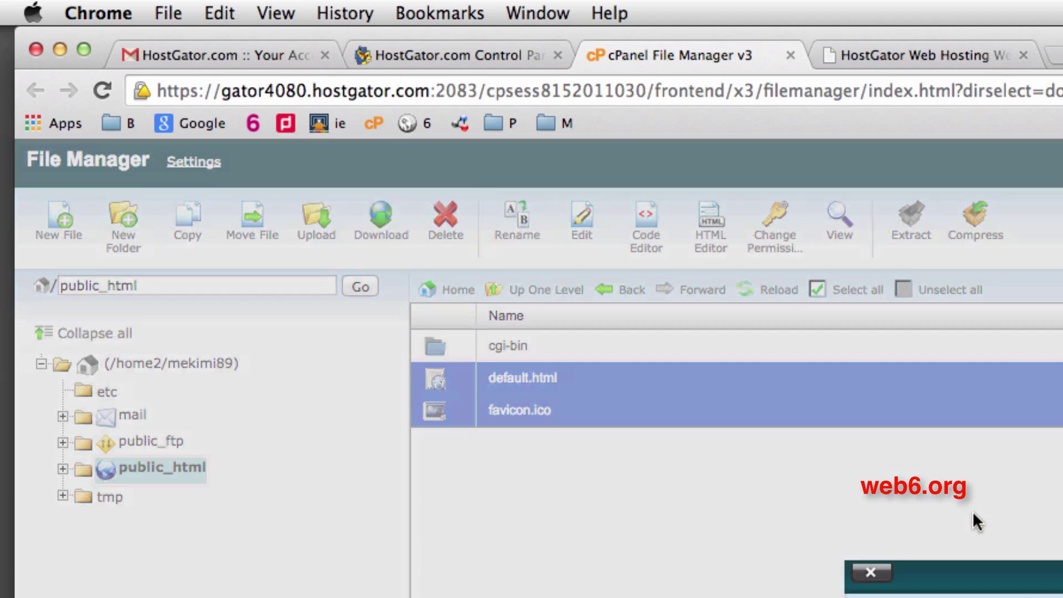
{"action": "key", "text": "Return"}
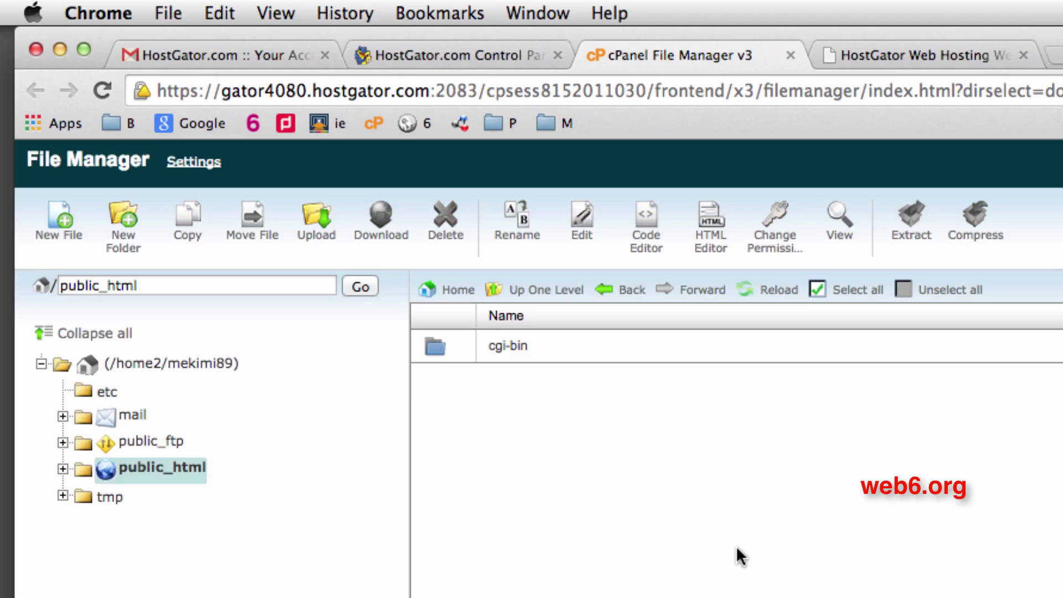
{"action": "left_click", "coordinate": [155, 286]}
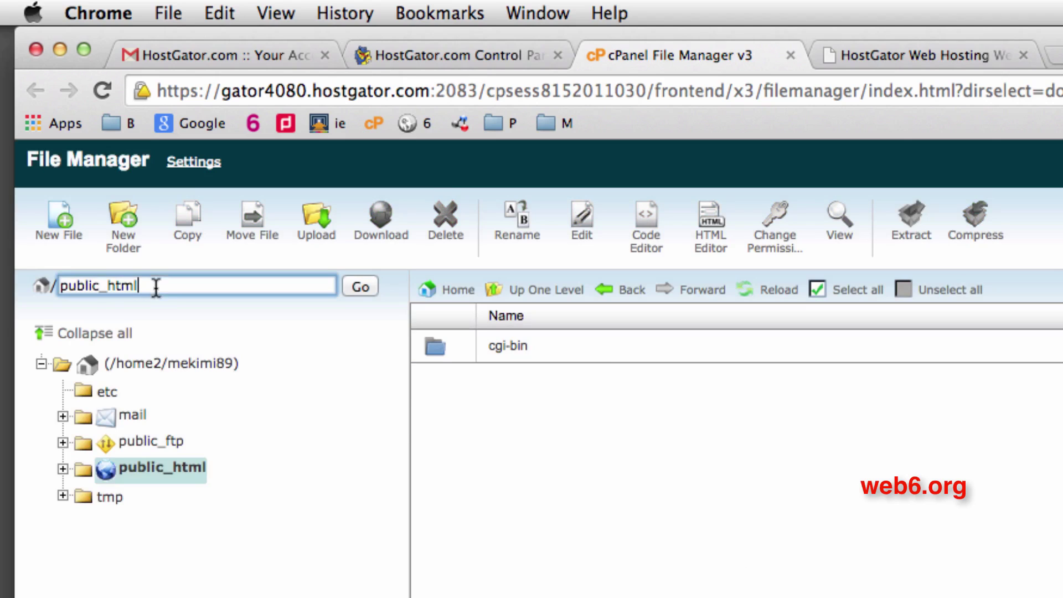
{"action": "double_click", "coordinate": [145, 286]}
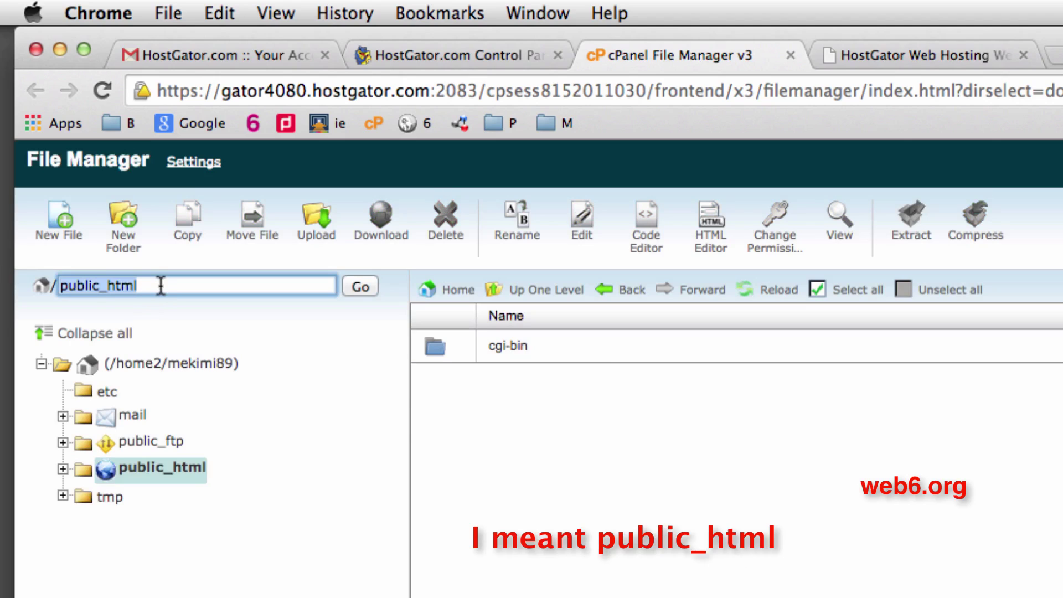
{"action": "left_click", "coordinate": [899, 49]}
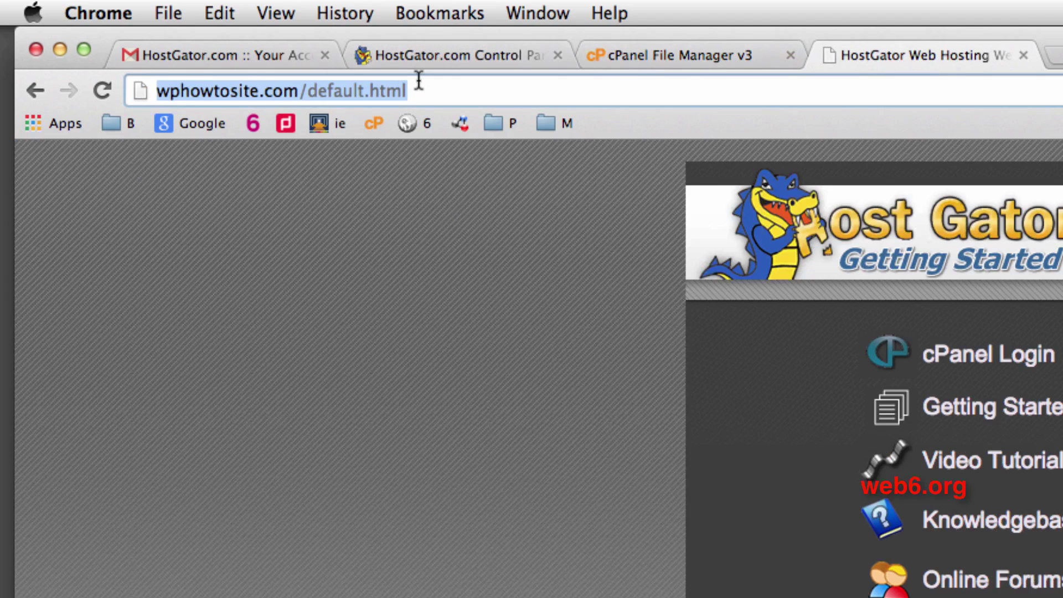
Search 'download wordpress' and open WordPress.org's Download WordPress 4.0 page
{"action": "type", "text": "download wordü"}
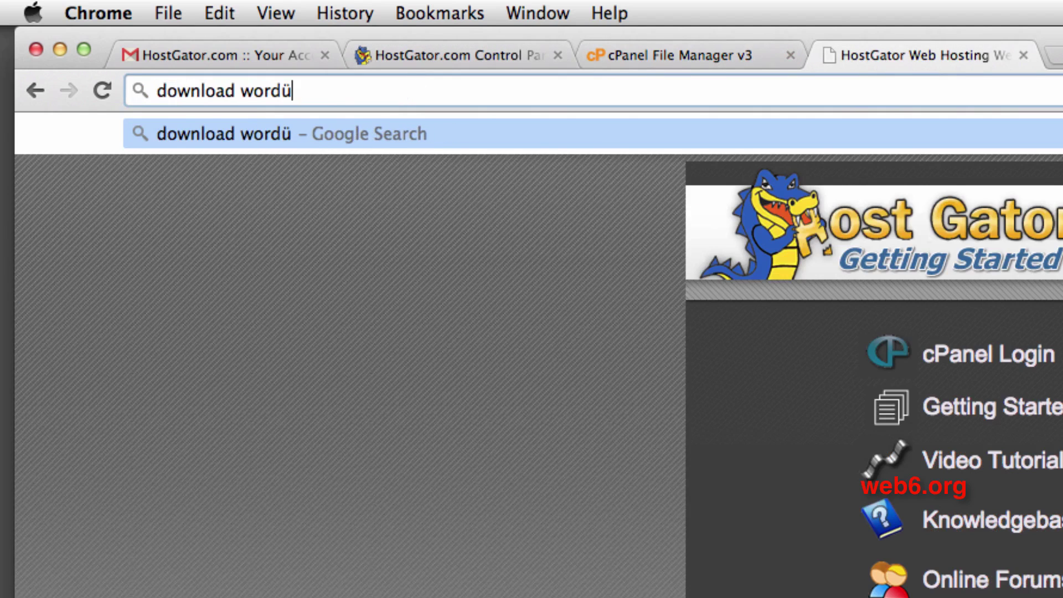
{"action": "key", "text": "BackSpace"}
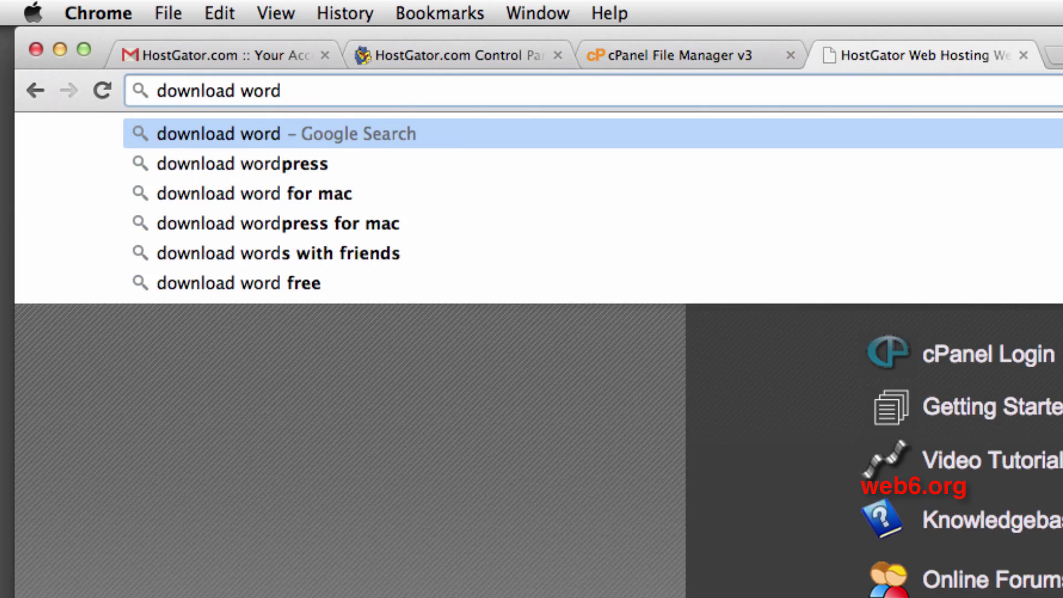
{"action": "key", "text": "Down"}
{"action": "key", "text": "Return"}
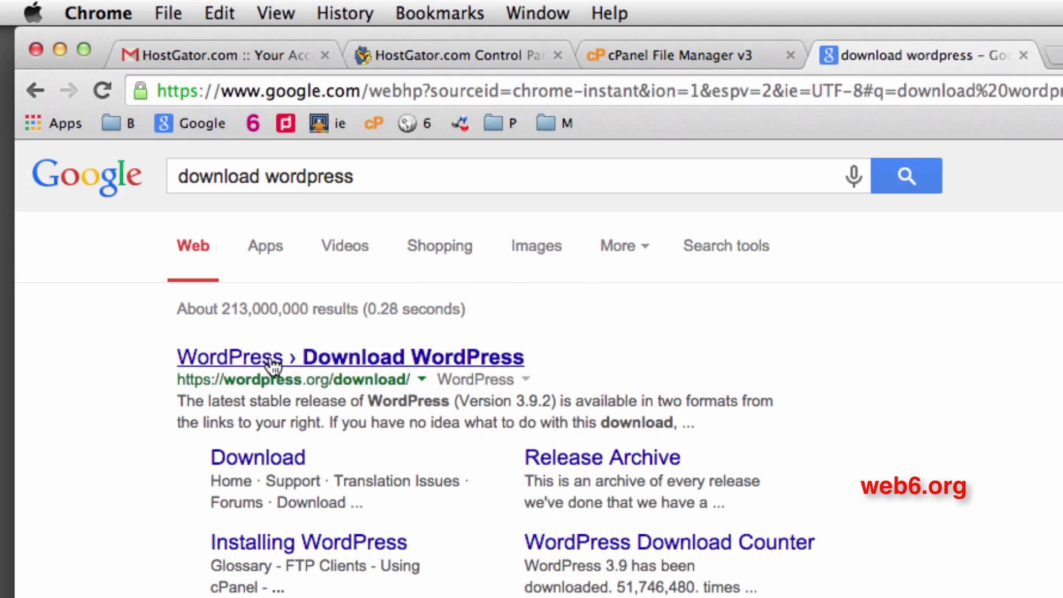
{"action": "left_click", "coordinate": [391, 365]}
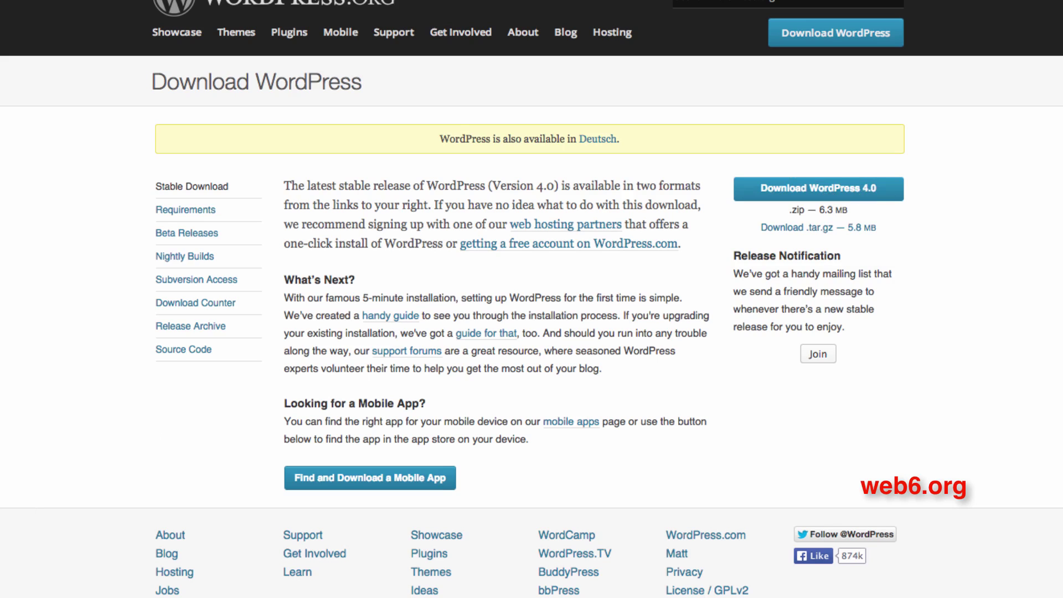
Confirm wordpress-4.0 (1).zip (6.6 MB) is on the Desktop, then close Finder and the WordPress tab
{"action": "key", "text": "super+Tab"}
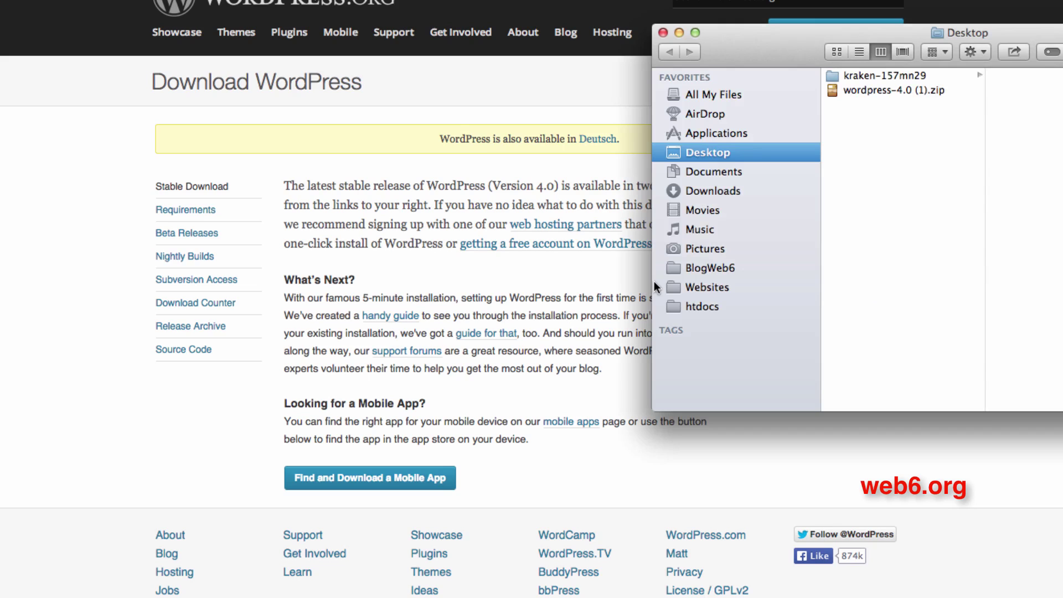
{"action": "left_click", "coordinate": [932, 89]}
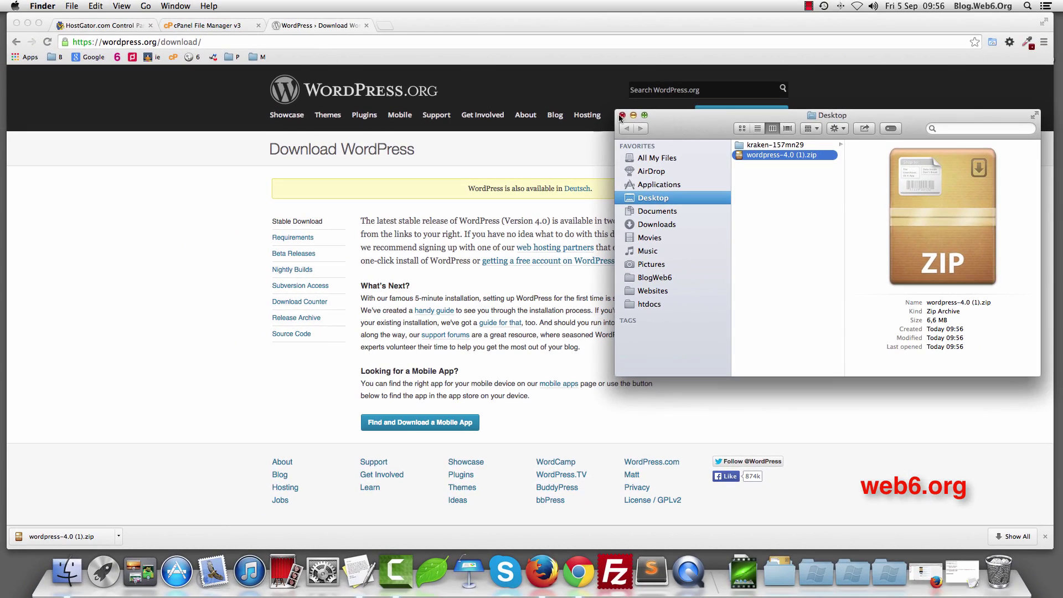
{"action": "left_click", "coordinate": [621, 116]}
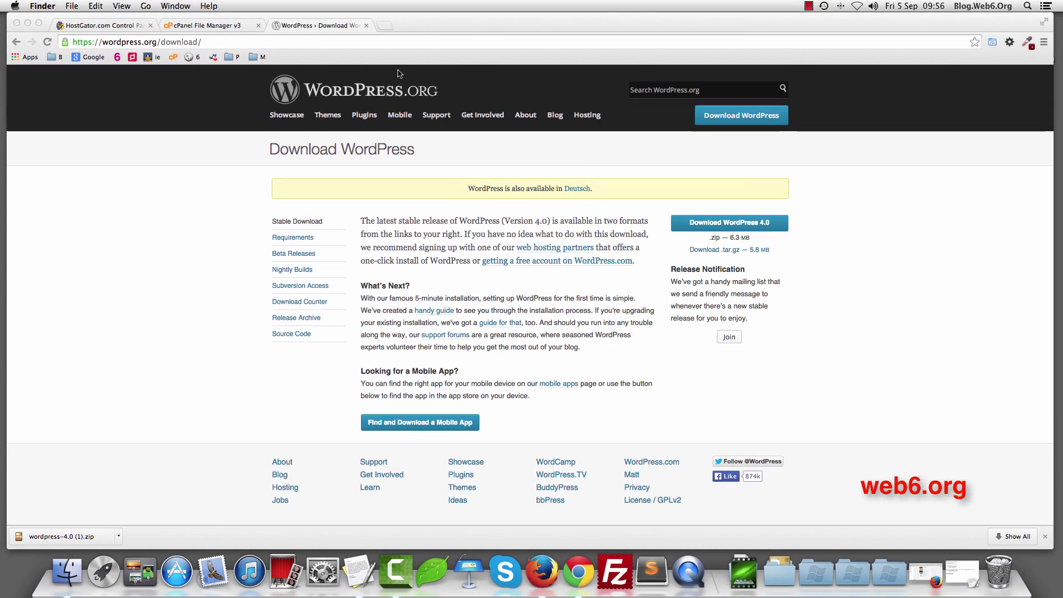
{"action": "left_click", "coordinate": [367, 27]}
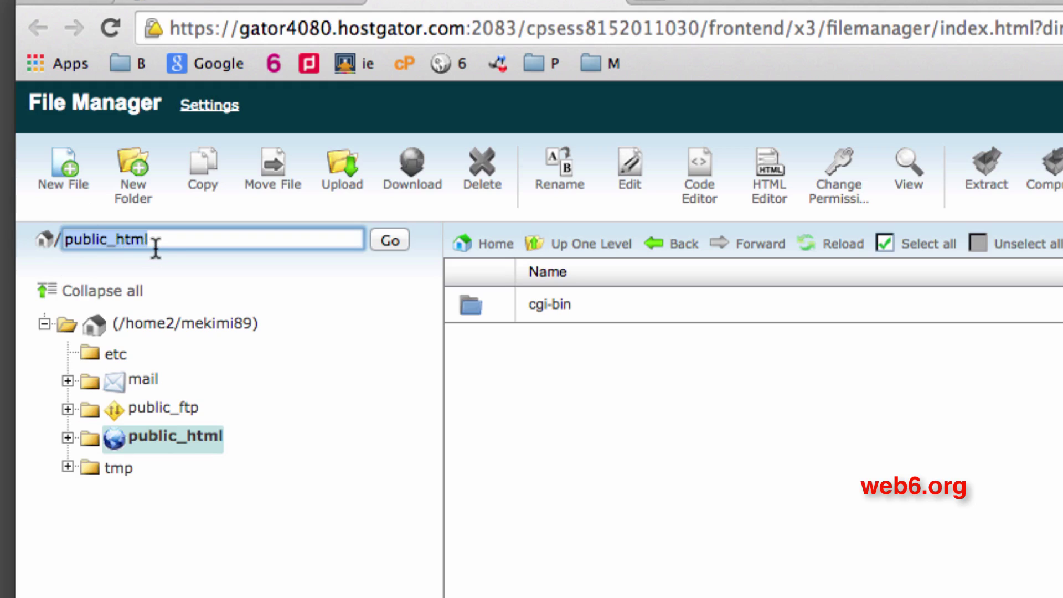
Upload wordpress-4.0 (1).zip from the Desktop into public_html and go back to the listing
{"action": "left_click", "coordinate": [348, 187]}
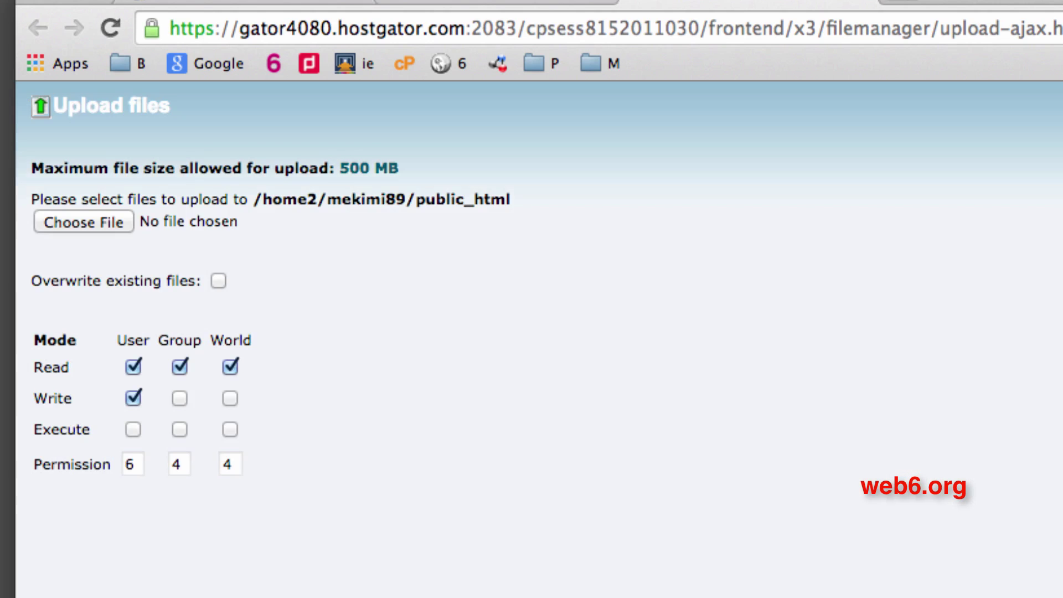
{"action": "left_click", "coordinate": [94, 229]}
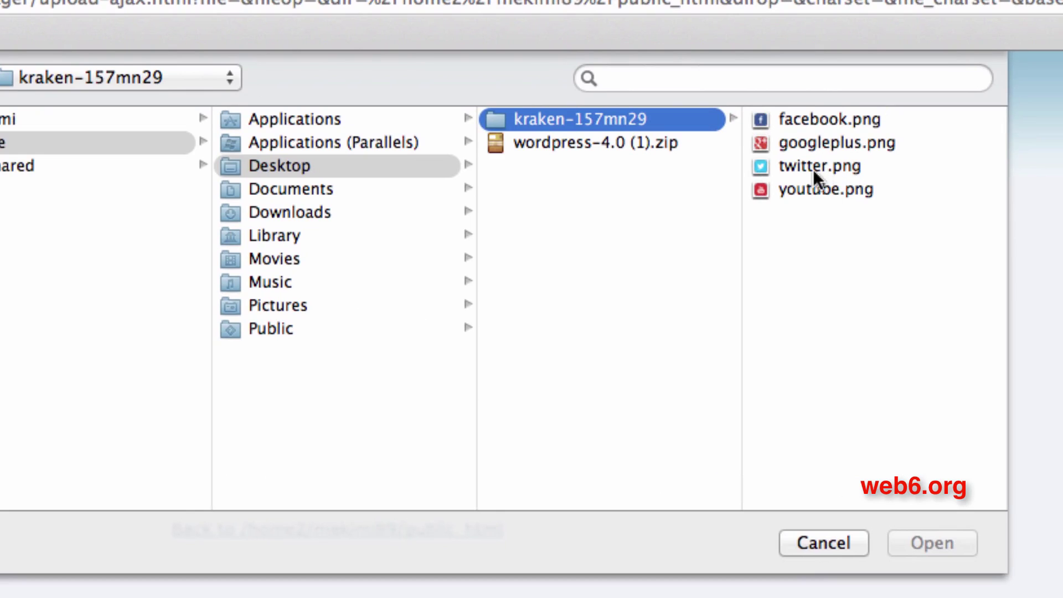
{"action": "left_click", "coordinate": [552, 145]}
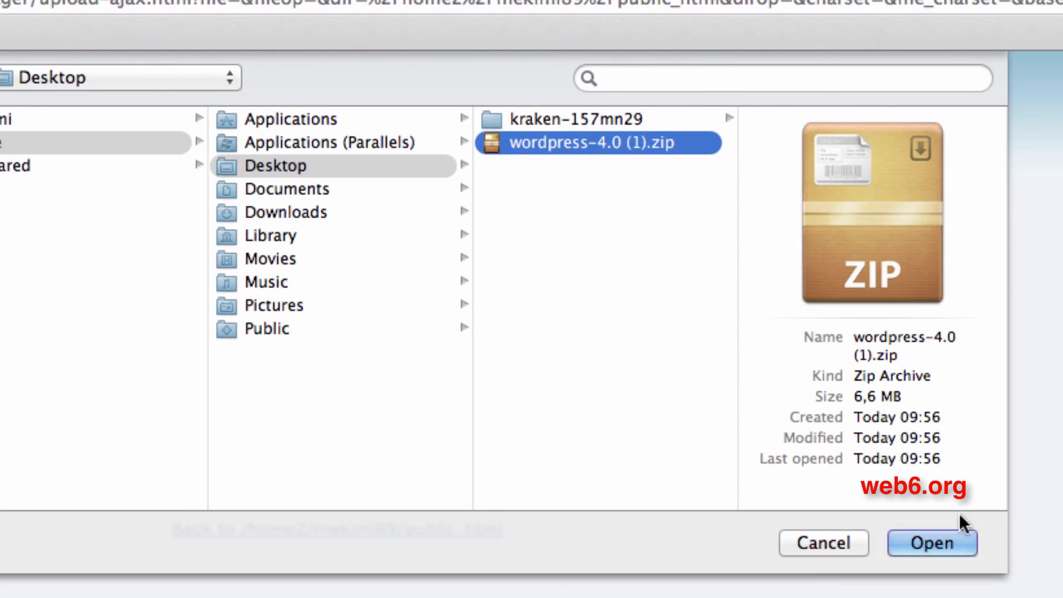
{"action": "left_click", "coordinate": [941, 541]}
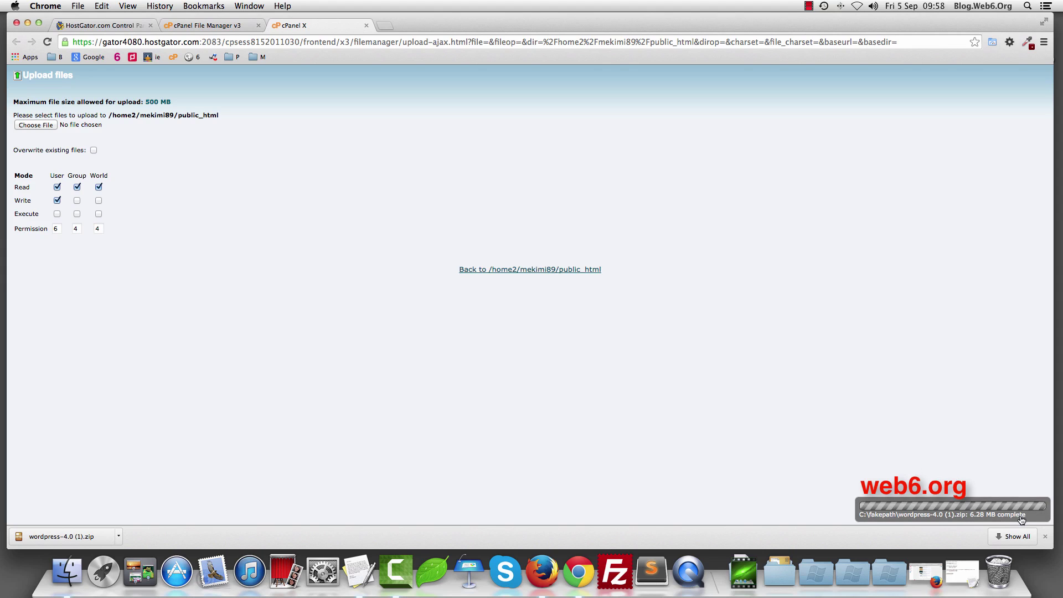
{"action": "left_click", "coordinate": [505, 271]}
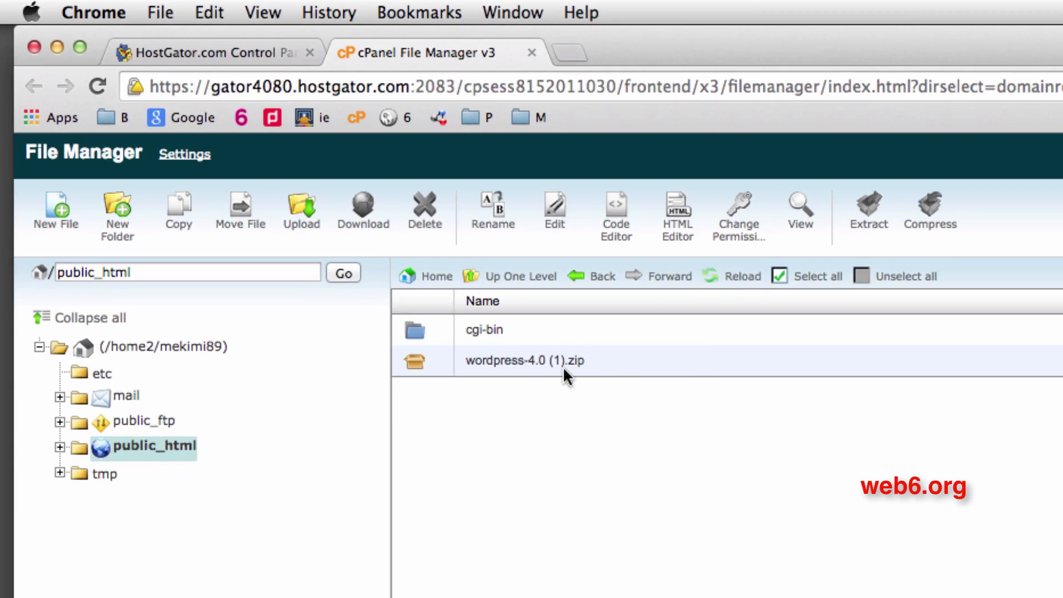
Extract wordpress-4.0 (1).zip into /public_html in File Manager
{"action": "left_click", "coordinate": [413, 364]}
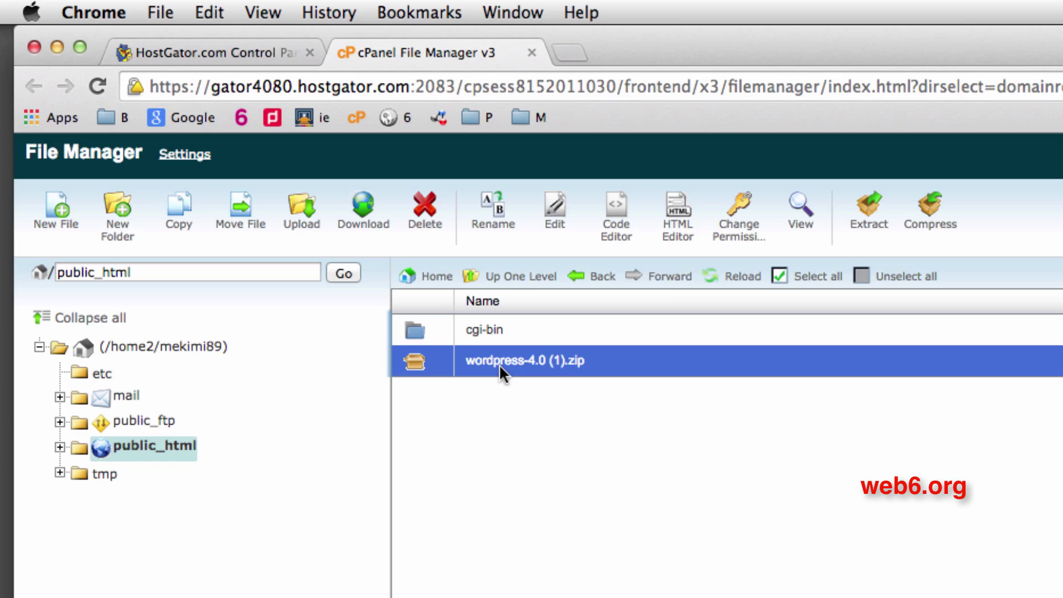
{"action": "left_click", "coordinate": [865, 229]}
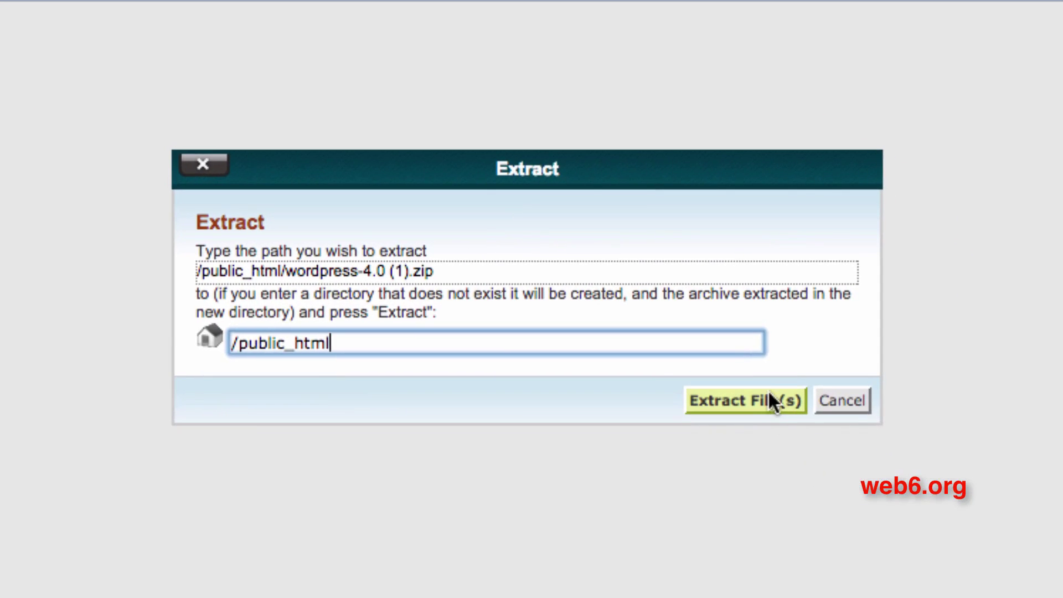
{"action": "left_click", "coordinate": [759, 401]}
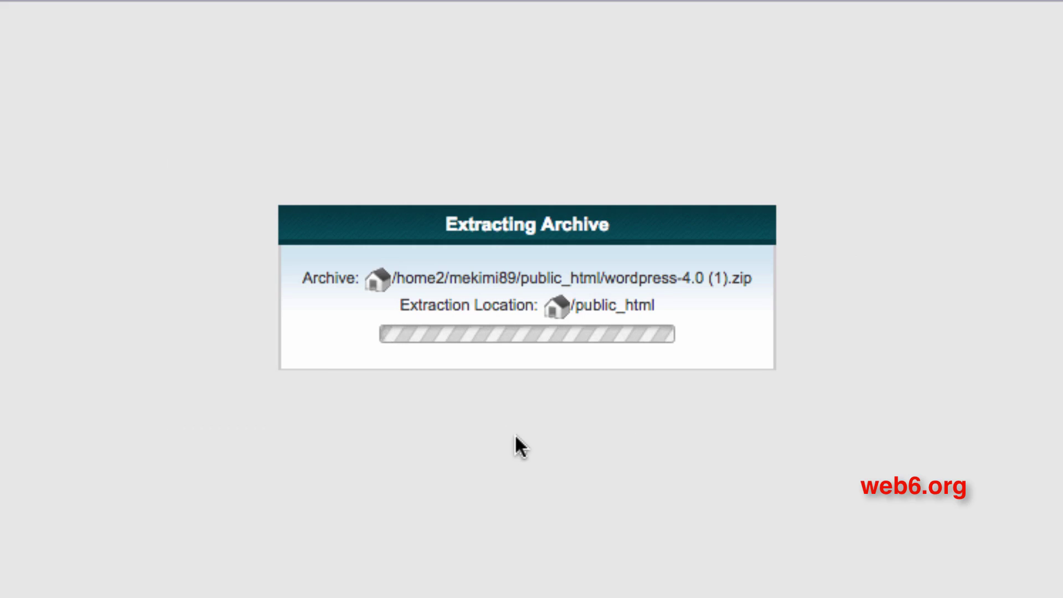
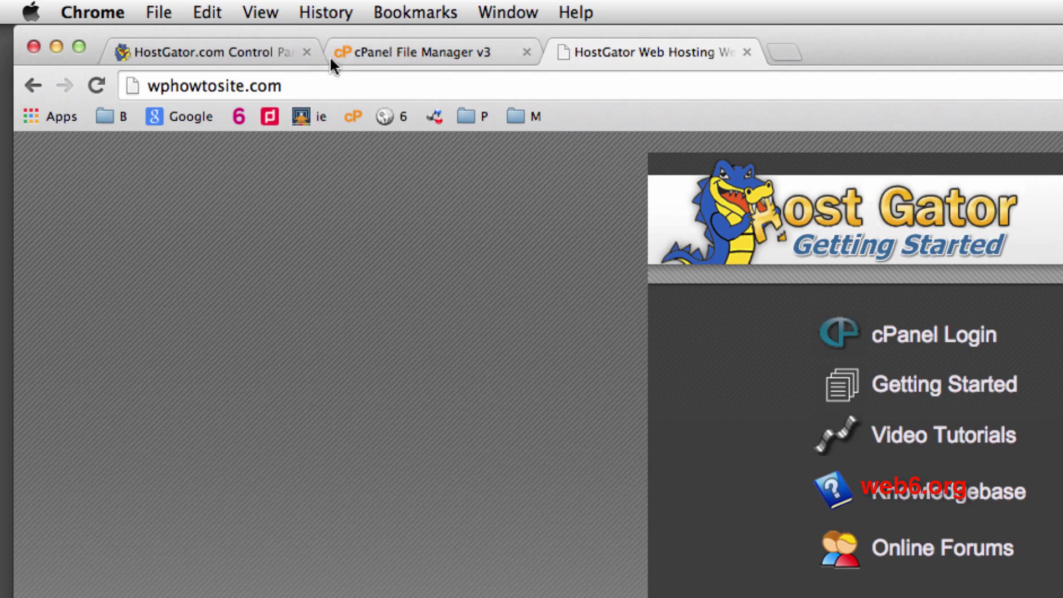
After checking the wordpress folder in public_html, change the site tab's address to wphowtosite.com/wordpress
{"action": "left_click", "coordinate": [410, 51]}
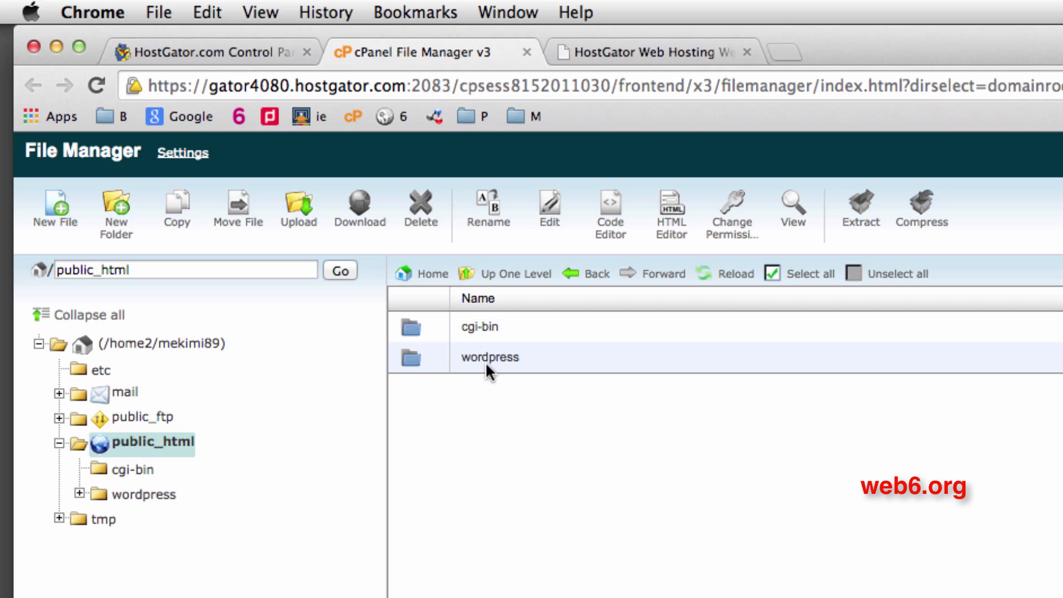
{"action": "left_click", "coordinate": [658, 52]}
{"action": "left_click", "coordinate": [321, 86]}
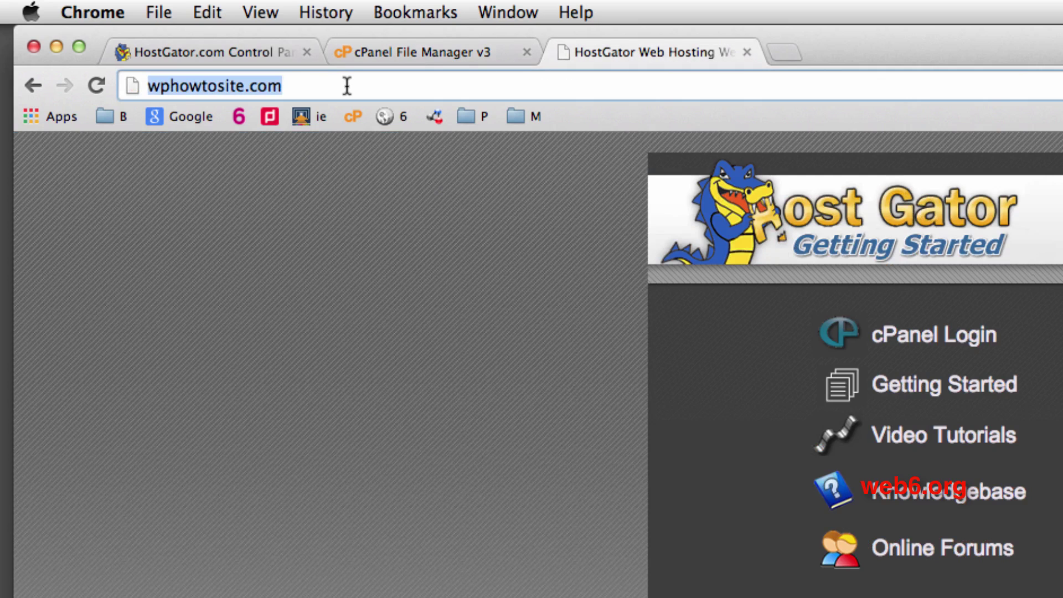
{"action": "left_click", "coordinate": [347, 86]}
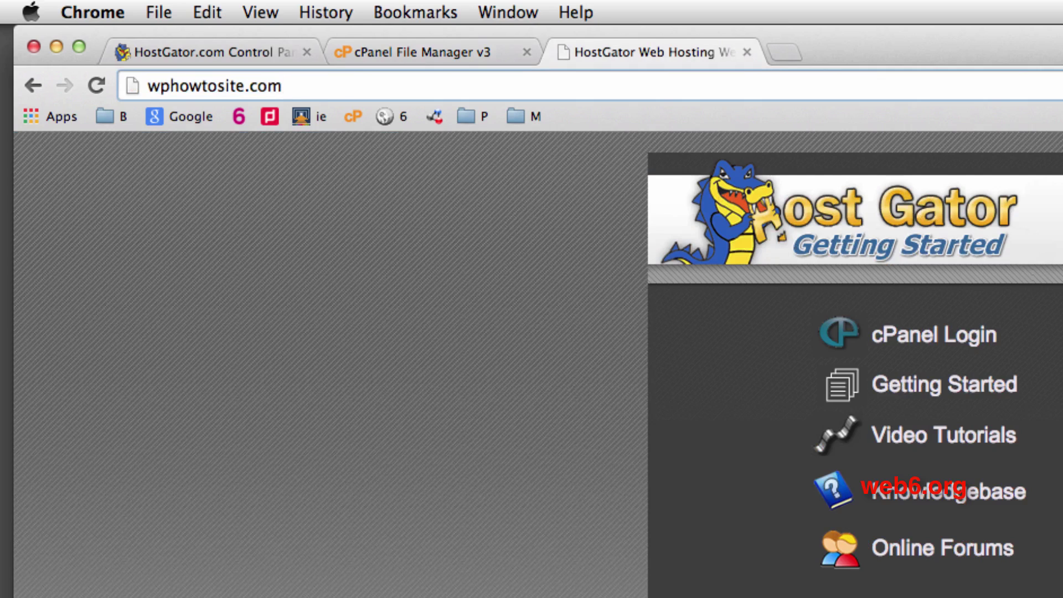
{"action": "type", "text": "/wo"}
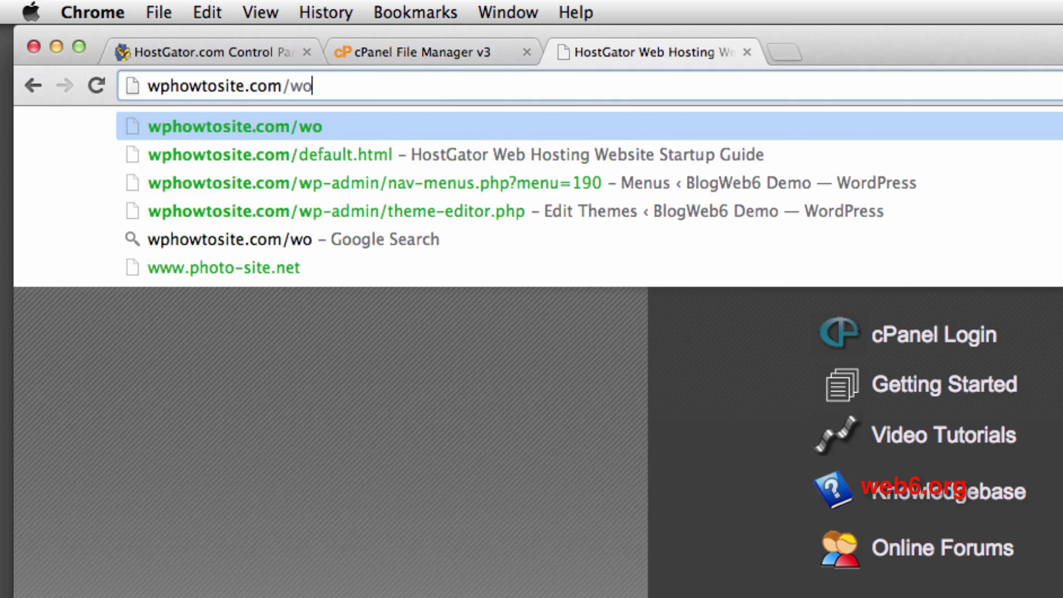
{"action": "type", "text": "rdpress"}
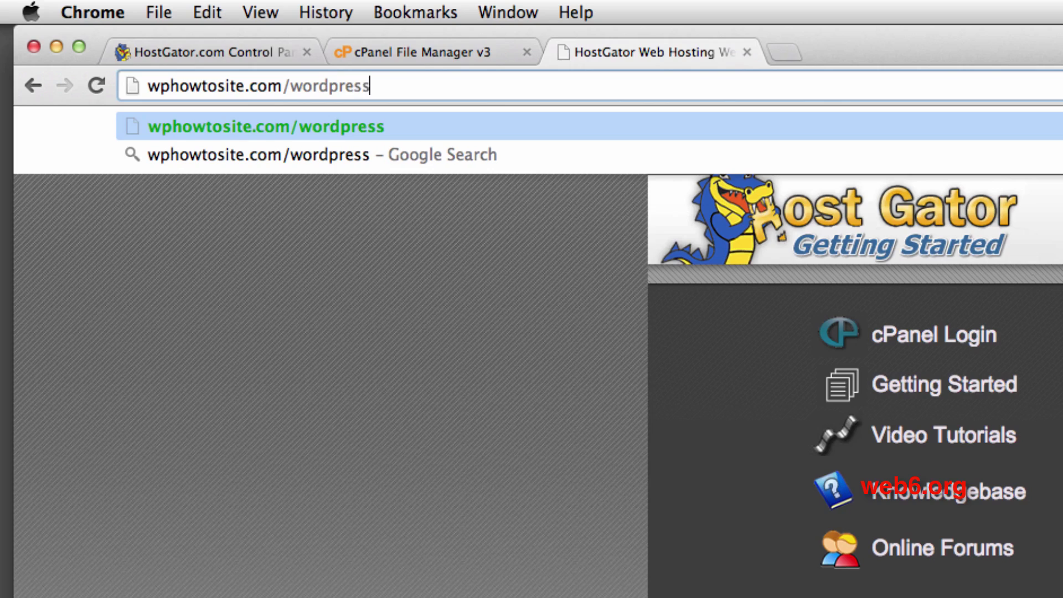
{"action": "left_click_drag", "start_coordinate": [289, 87], "coordinate": [384, 94]}
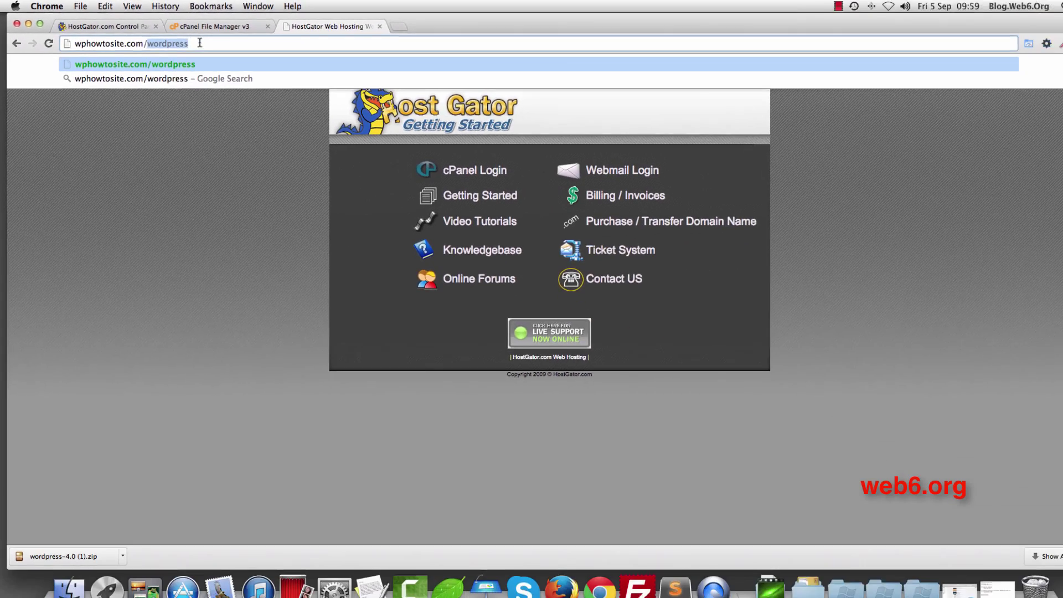
{"action": "left_click", "coordinate": [350, 73]}
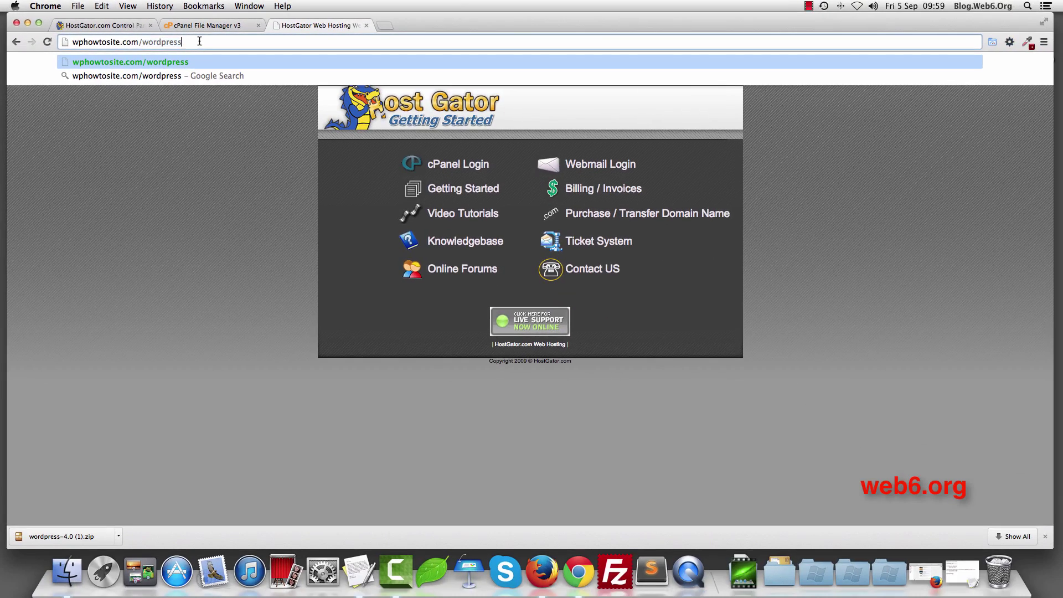
Load wphowtosite.com/wordpress to open the setup-config.php language screen
{"action": "key", "text": "Return"}
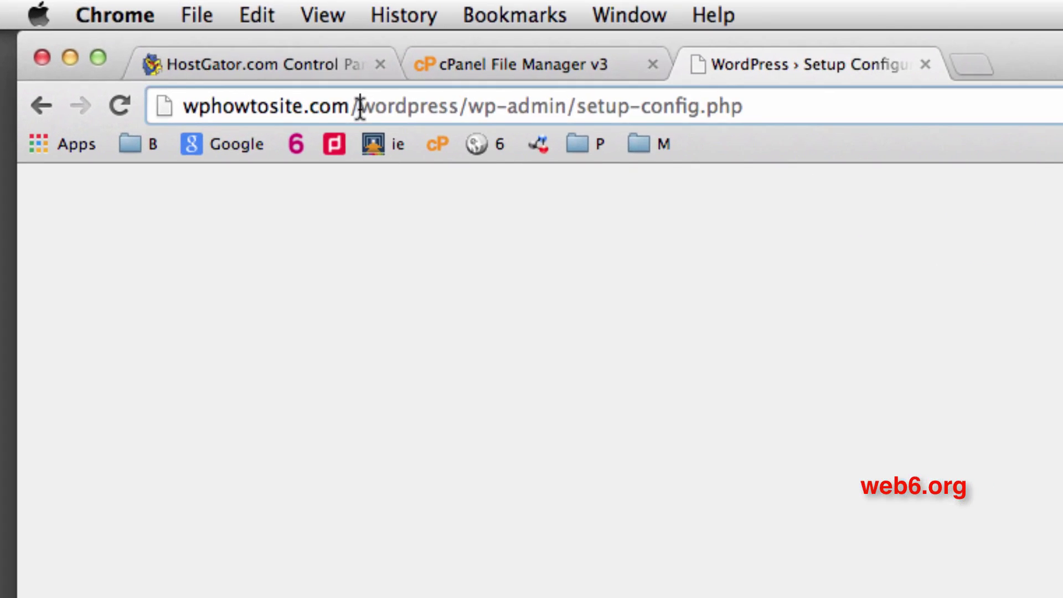
{"action": "left_click_drag", "start_coordinate": [360, 106], "coordinate": [461, 107]}
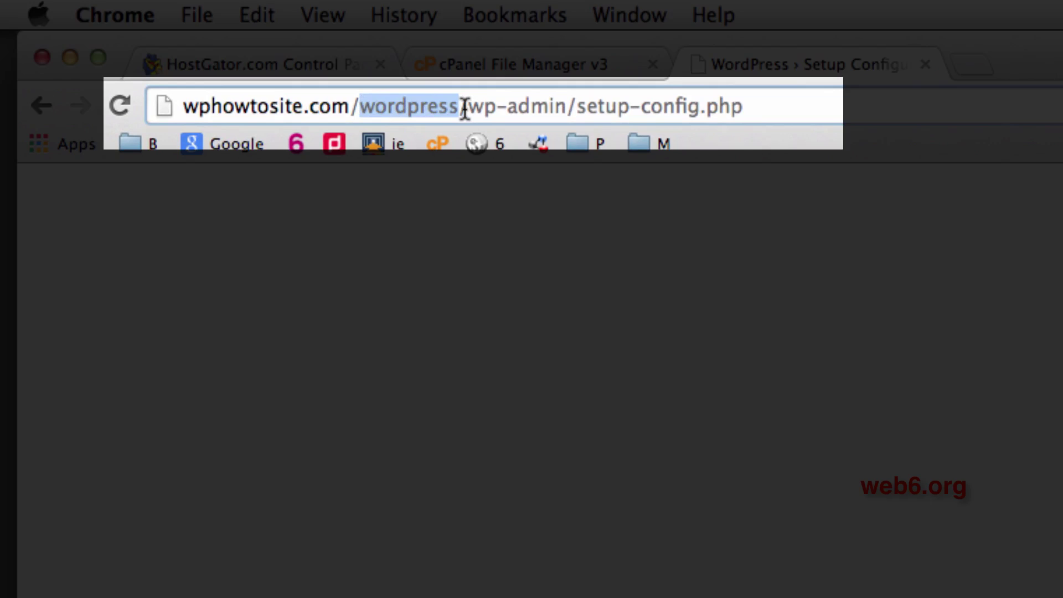
{"action": "left_click_drag", "start_coordinate": [354, 105], "coordinate": [178, 104]}
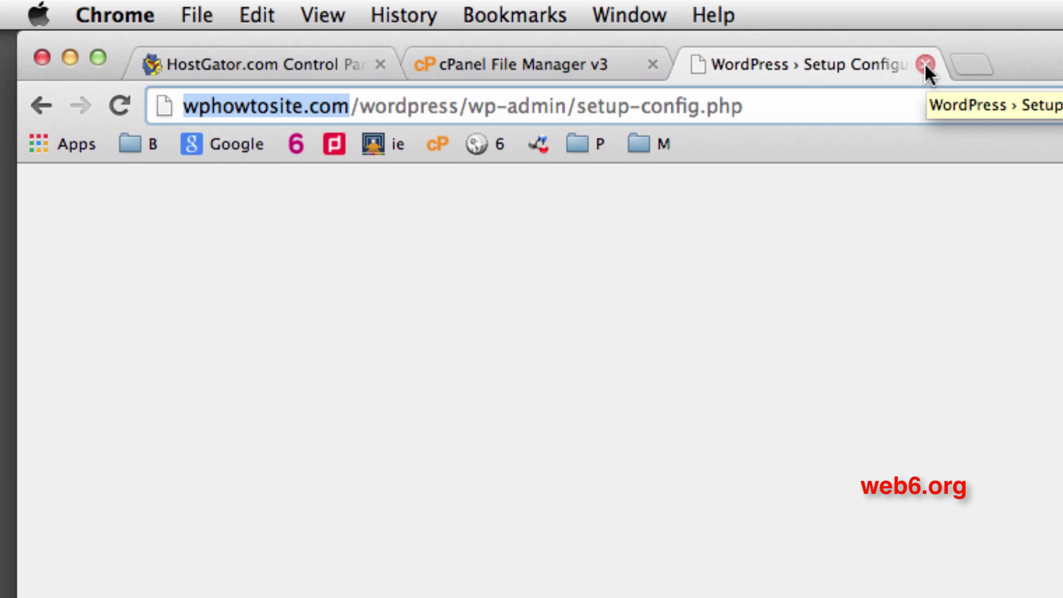
Close the setup tab and open the public_html/wordpress folder in File Manager
{"action": "left_click", "coordinate": [925, 64]}
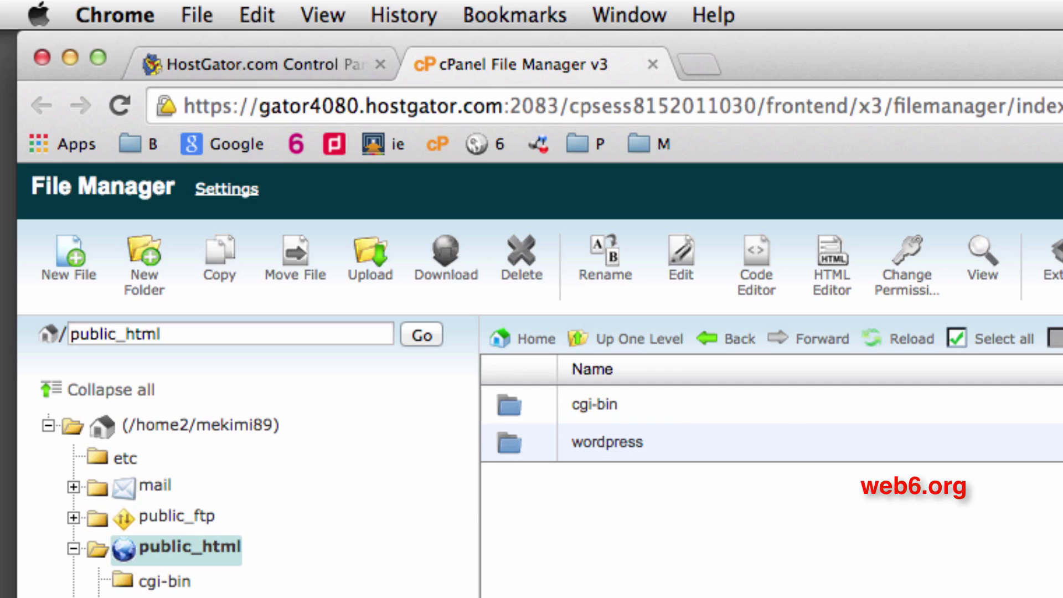
{"action": "left_click", "coordinate": [503, 446]}
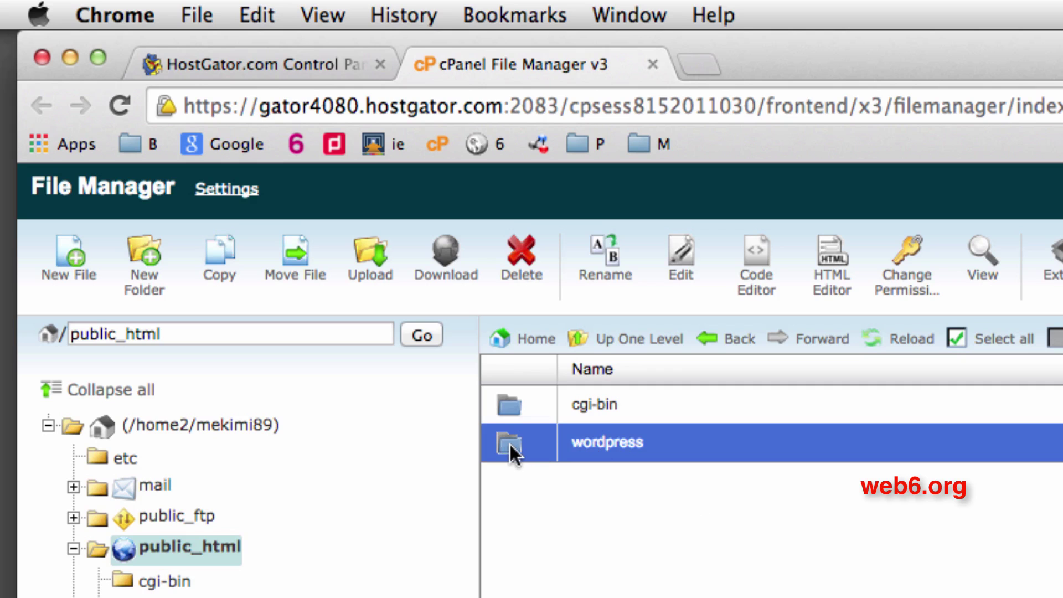
{"action": "double_click", "coordinate": [510, 444]}
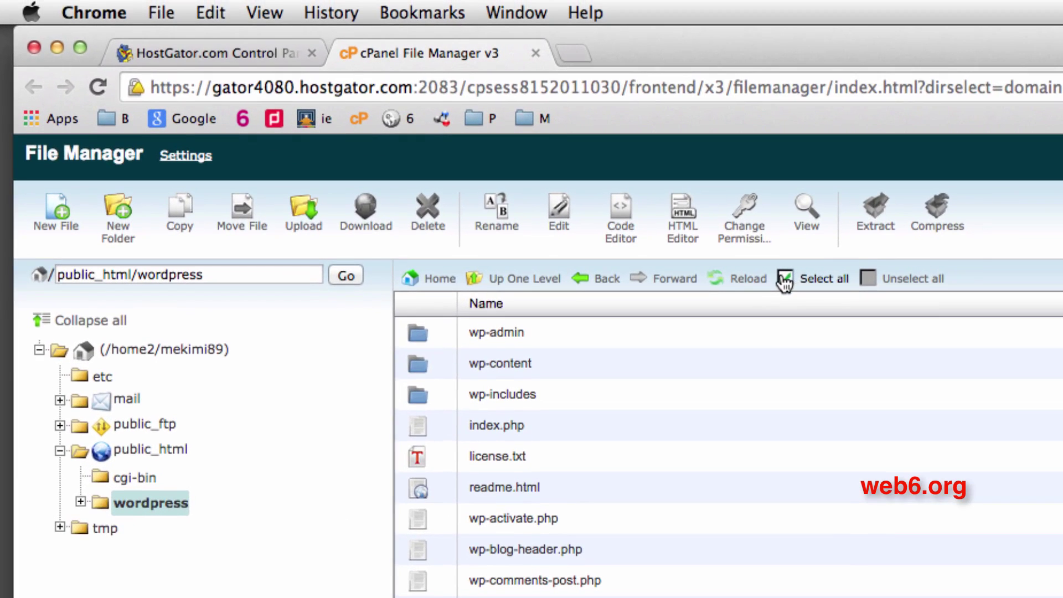
Select all items in wordpress and move them to /public_html/
{"action": "left_click", "coordinate": [603, 128]}
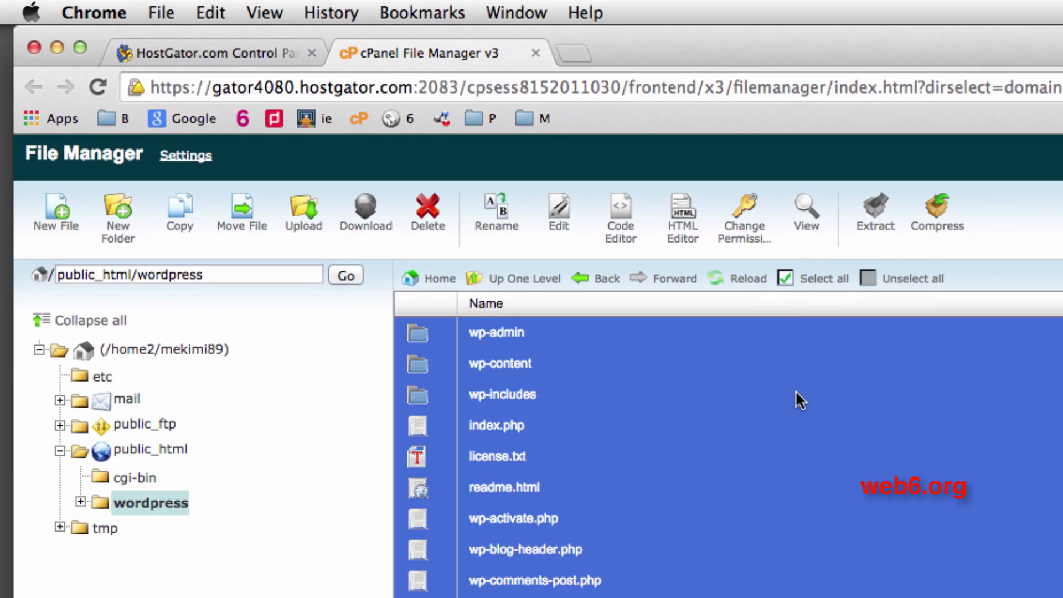
{"action": "left_click", "coordinate": [234, 239]}
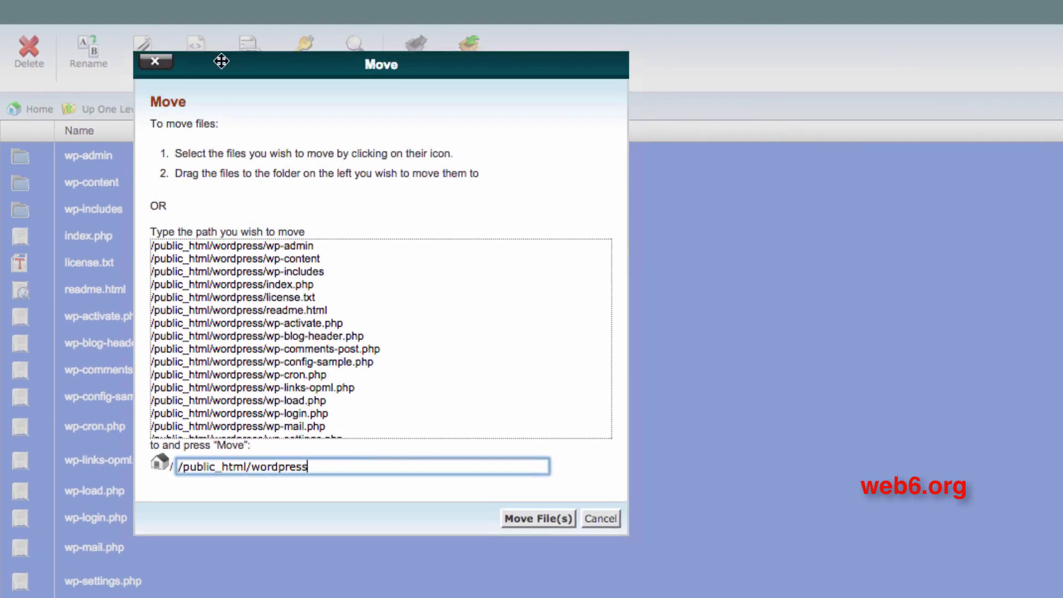
{"action": "left_click_drag", "start_coordinate": [222, 61], "coordinate": [171, 35]}
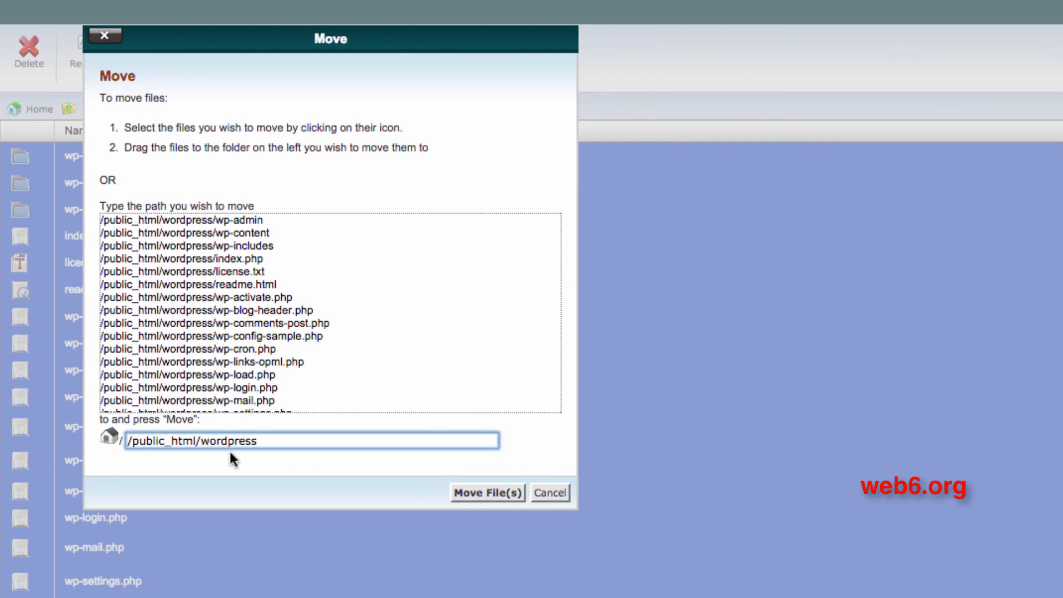
{"action": "left_click_drag", "start_coordinate": [201, 441], "coordinate": [333, 518]}
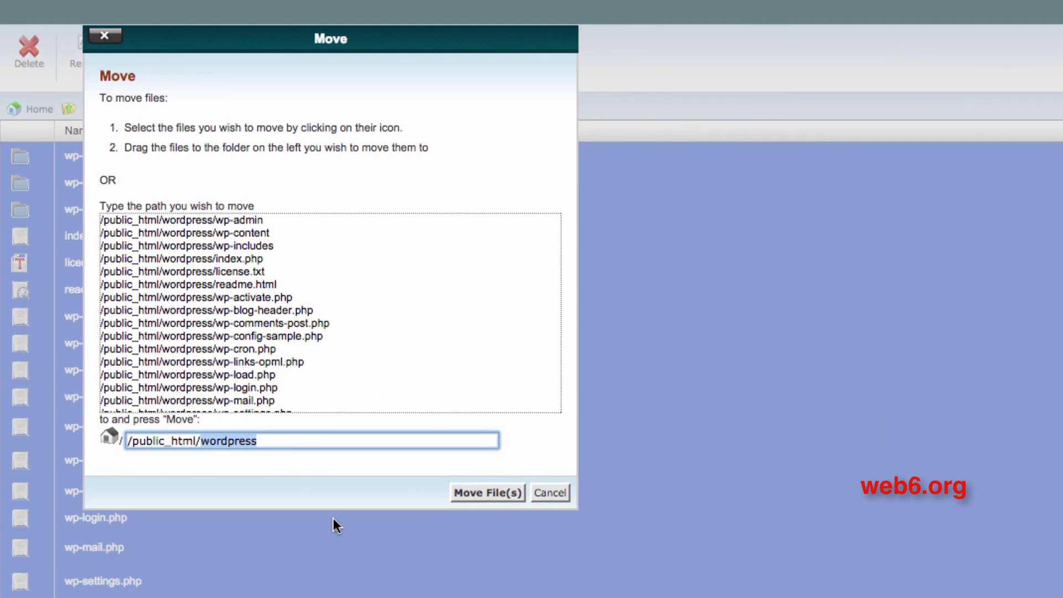
{"action": "key", "text": "BackSpace"}
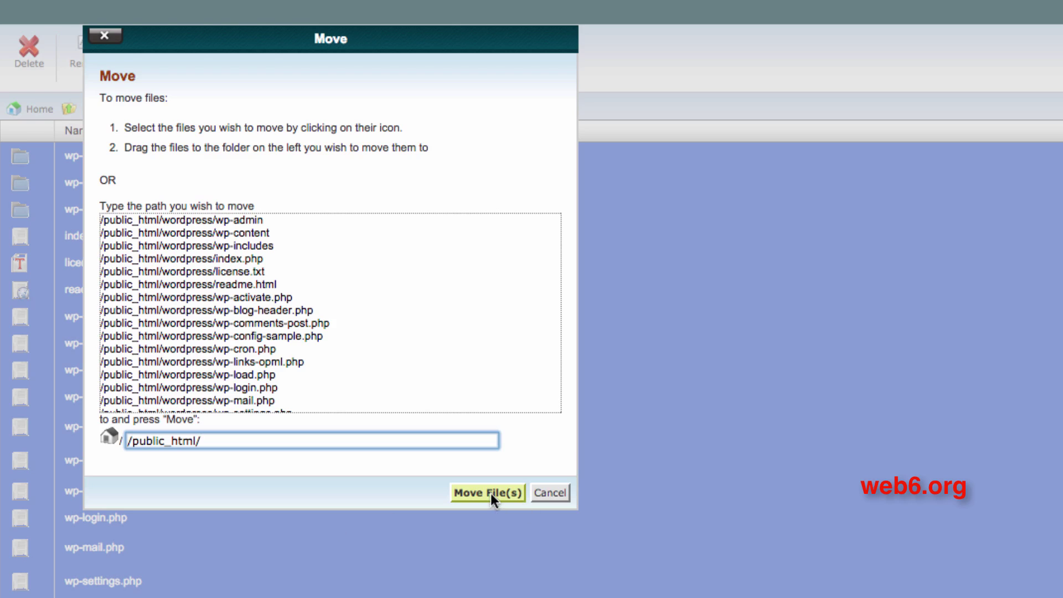
{"action": "left_click", "coordinate": [491, 493]}
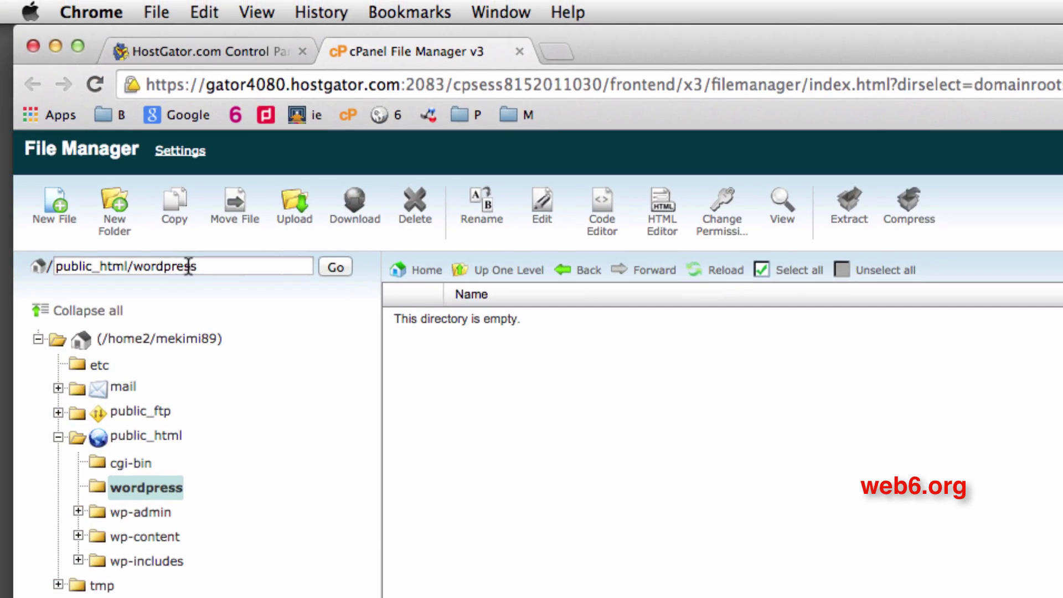
Go up to public_html and delete the empty wordpress folder
{"action": "left_click_drag", "start_coordinate": [184, 266], "coordinate": [133, 266]}
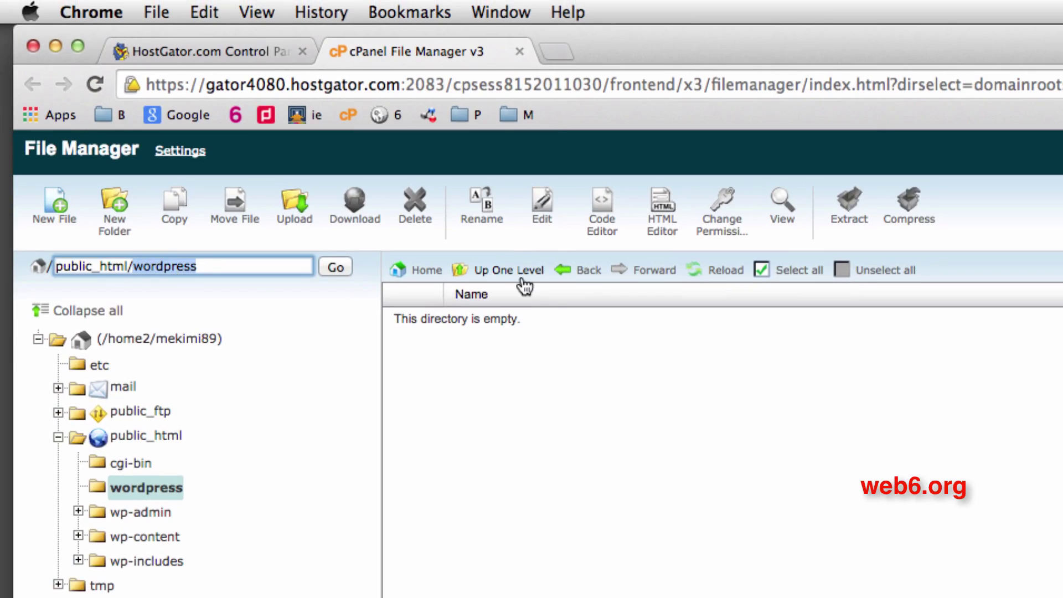
{"action": "left_click", "coordinate": [505, 280]}
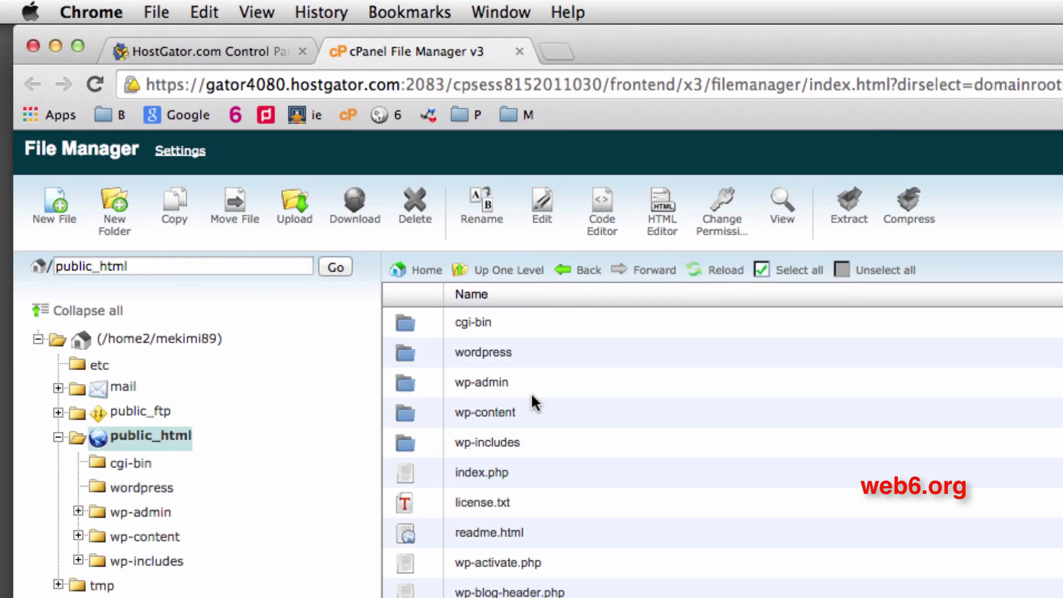
{"action": "left_click", "coordinate": [406, 352]}
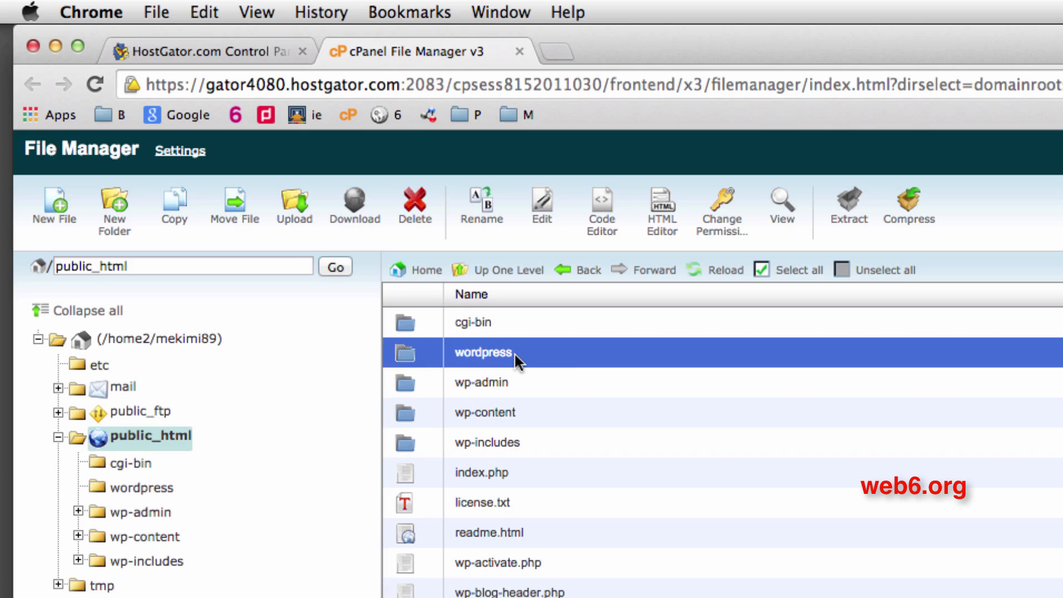
{"action": "left_click", "coordinate": [414, 205]}
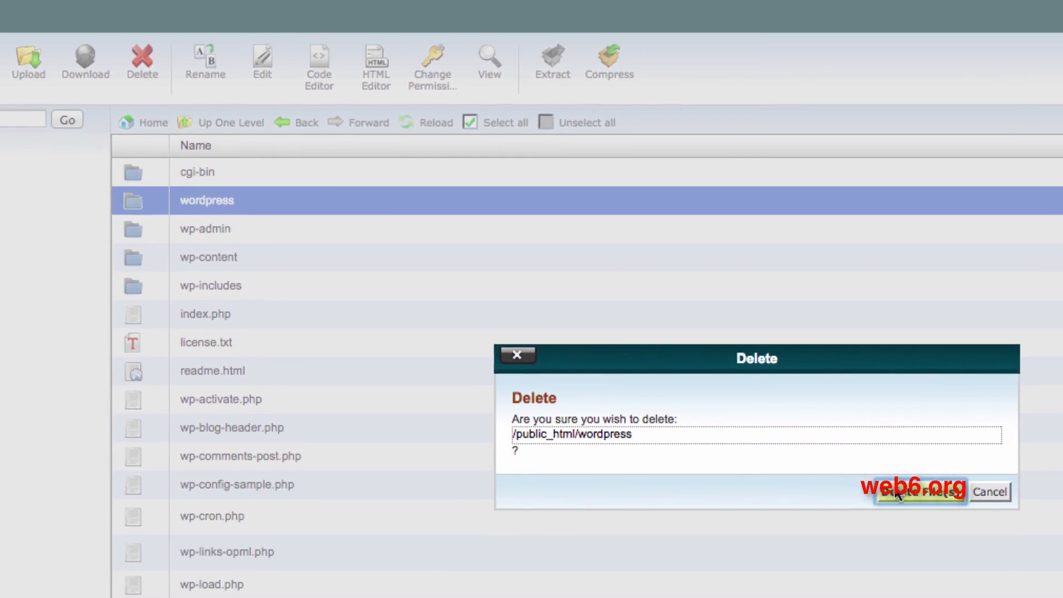
{"action": "left_click", "coordinate": [899, 493]}
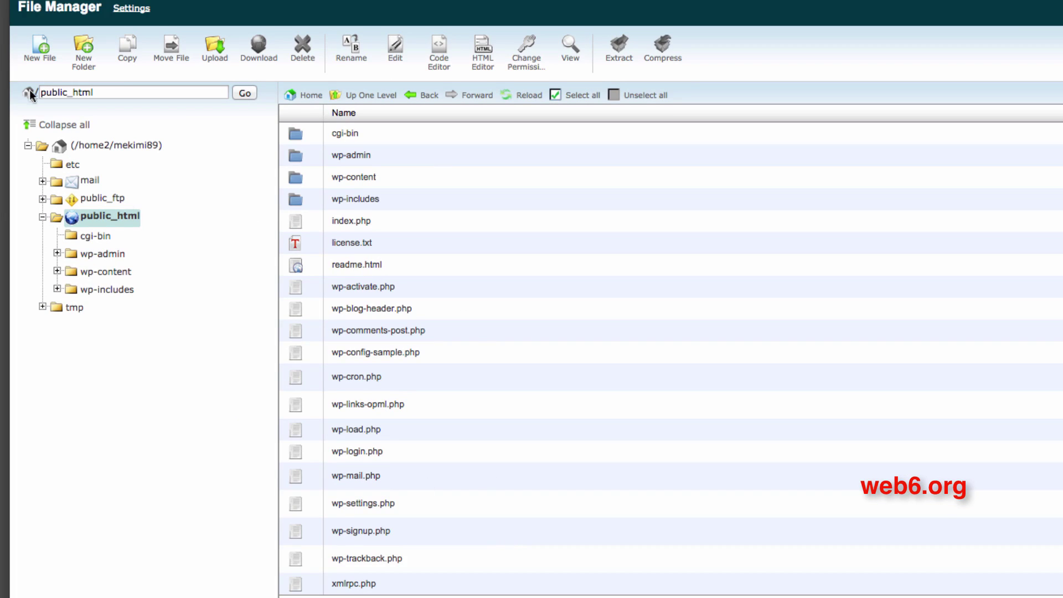
{"action": "left_click_drag", "start_coordinate": [126, 91], "coordinate": [18, 82]}
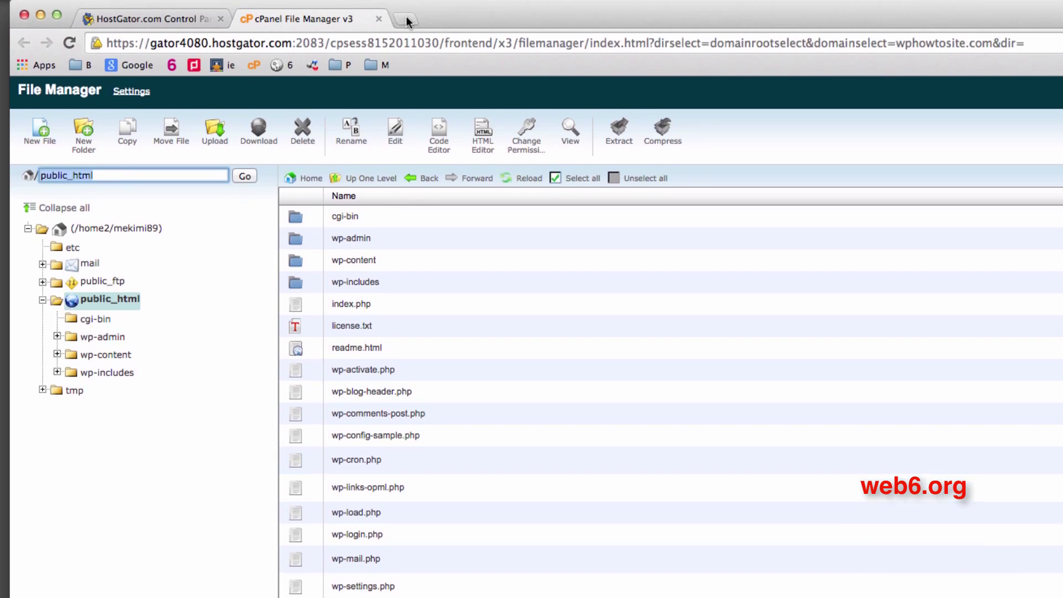
Open wphowtosite.com/readme.html in a new tab
{"action": "left_click", "coordinate": [407, 21]}
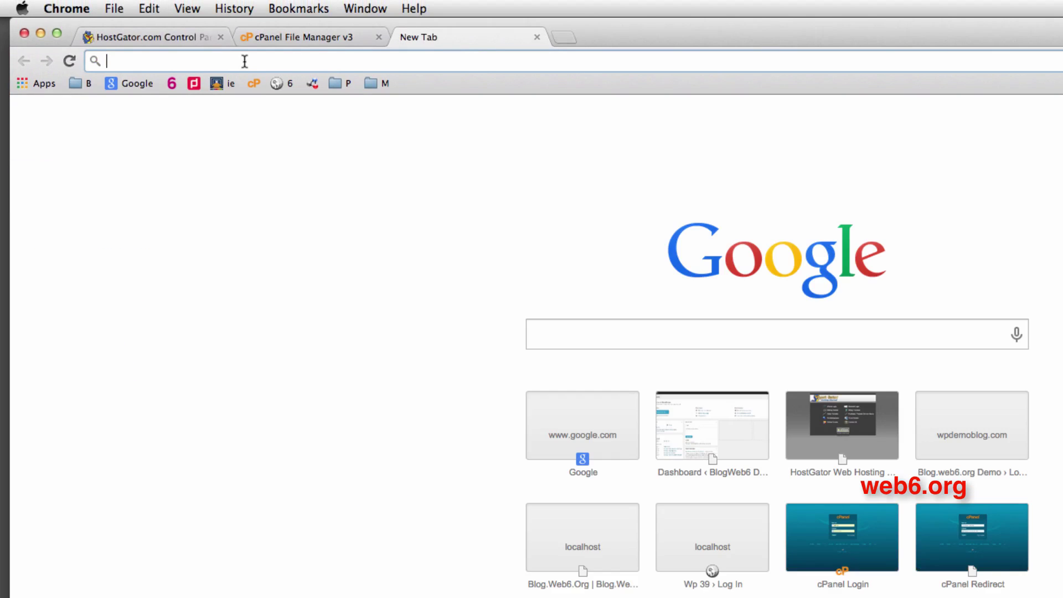
{"action": "type", "text": "wph"}
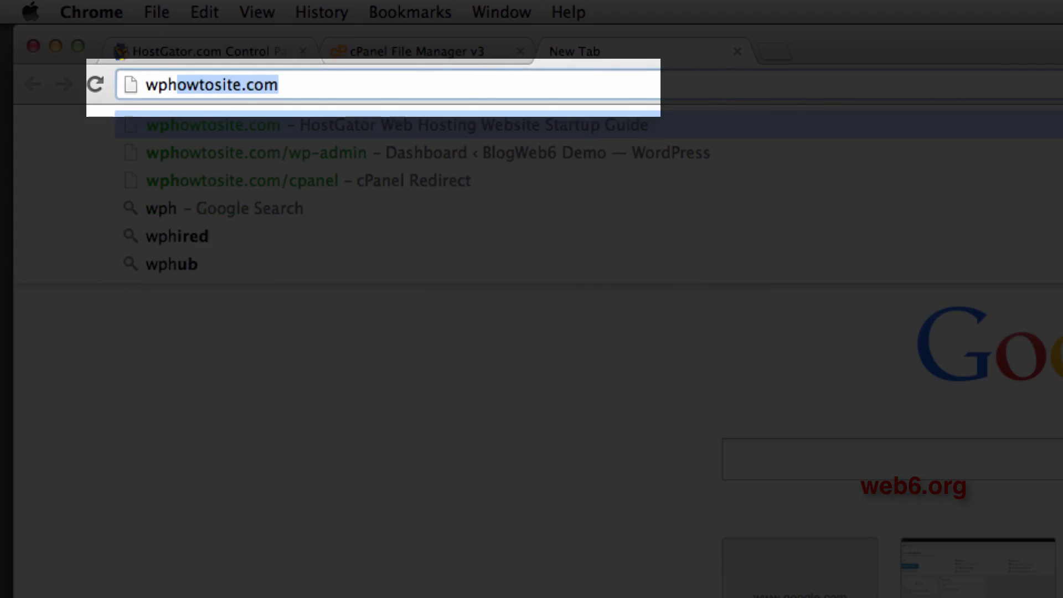
{"action": "type", "text": "owtosite"}
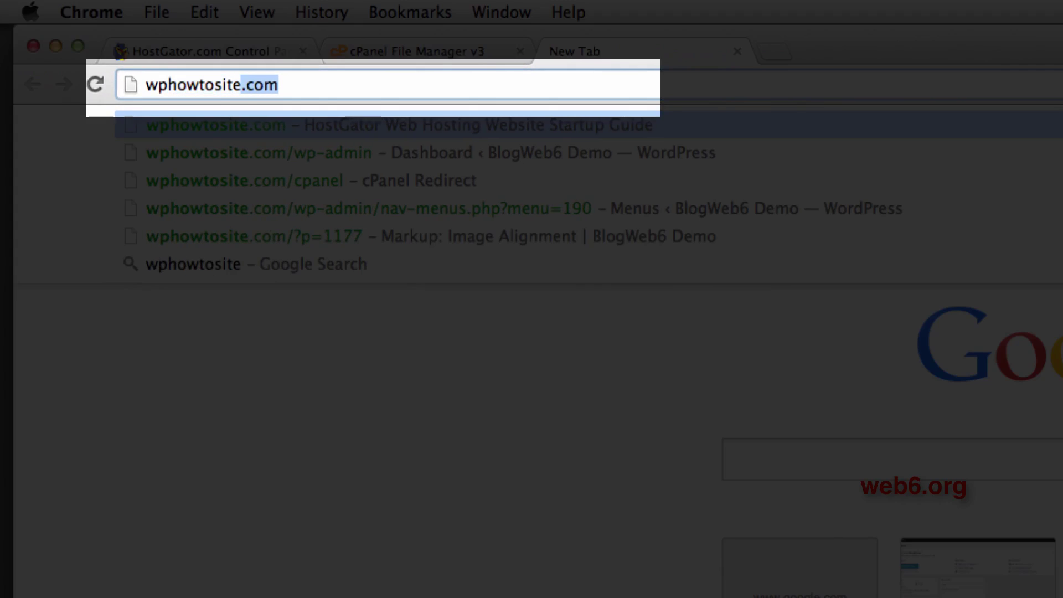
{"action": "type", "text": ".com/"}
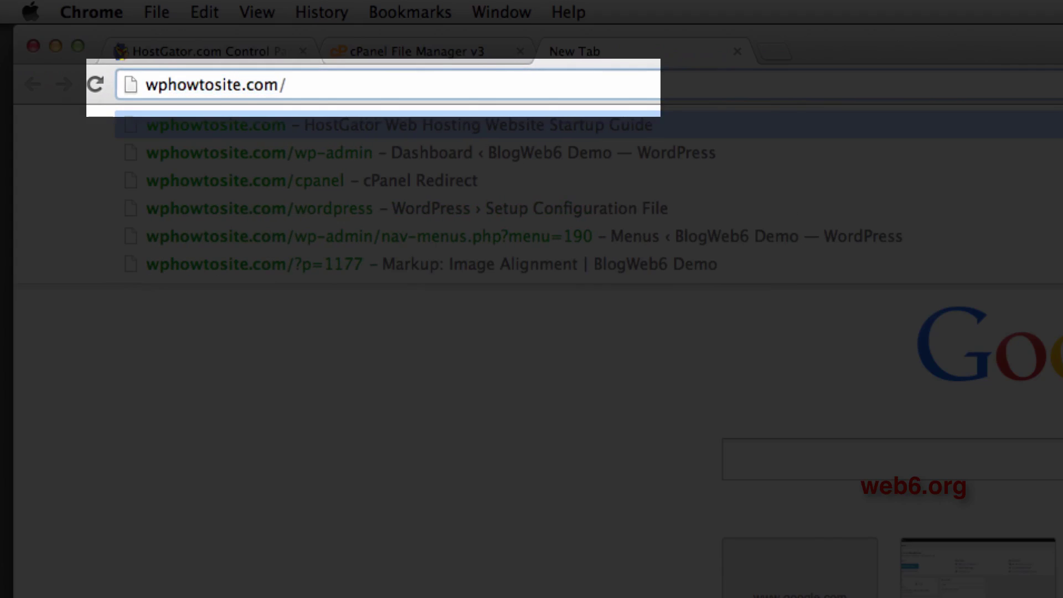
{"action": "type", "text": "readme.h"}
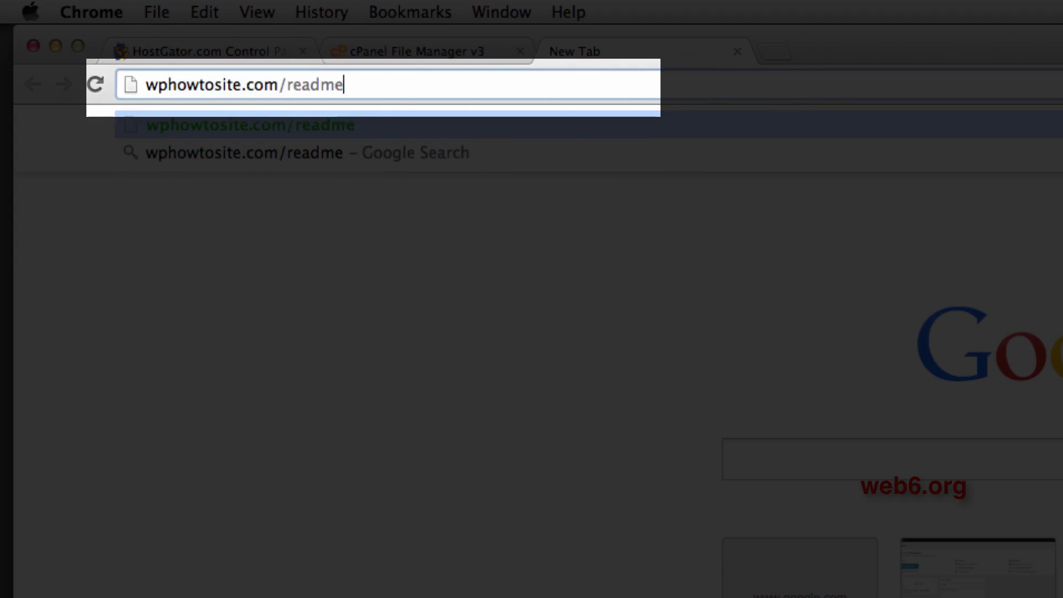
{"action": "type", "text": "tml"}
{"action": "key", "text": "Return"}
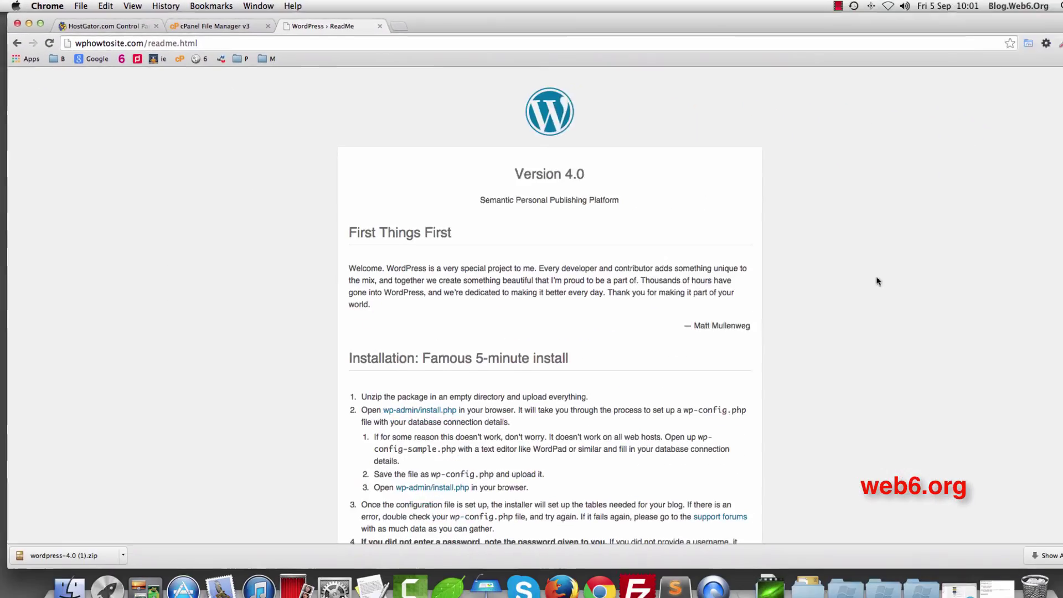
Scroll through the ReadMe down to the License section and back, then close it
{"action": "scroll", "coordinate": [847, 299], "scroll_direction": "down", "scroll_amount": 10}
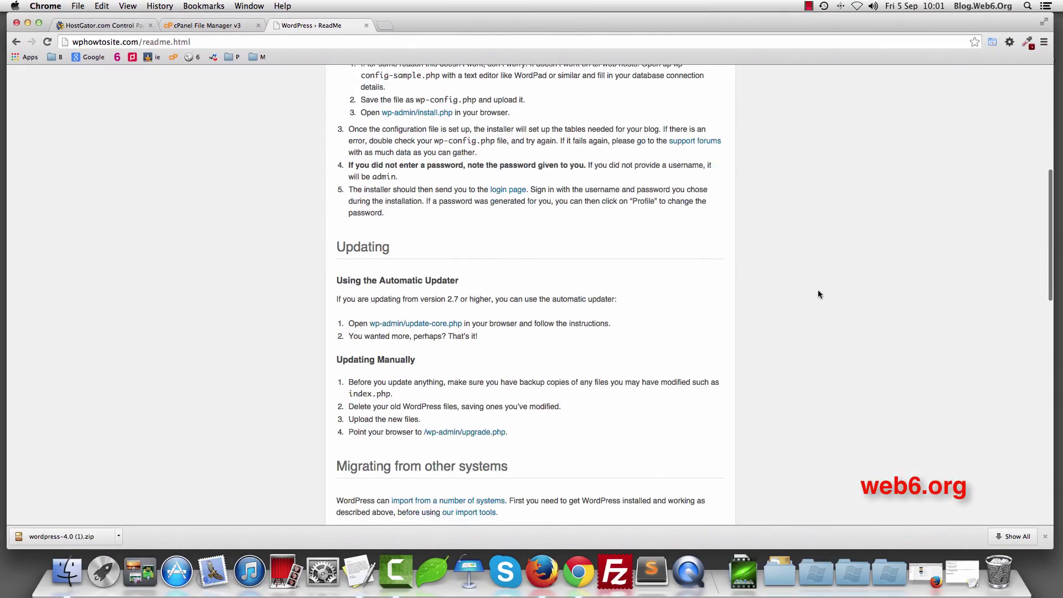
{"action": "scroll", "coordinate": [818, 290], "scroll_direction": "down", "scroll_amount": 12}
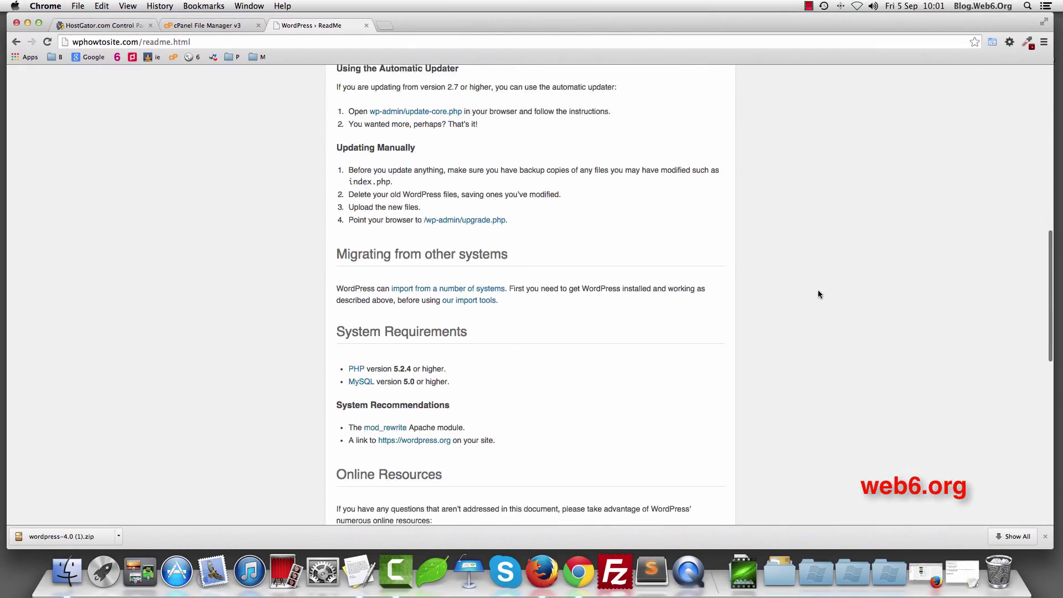
{"action": "scroll", "coordinate": [818, 294], "scroll_direction": "down", "scroll_amount": 5}
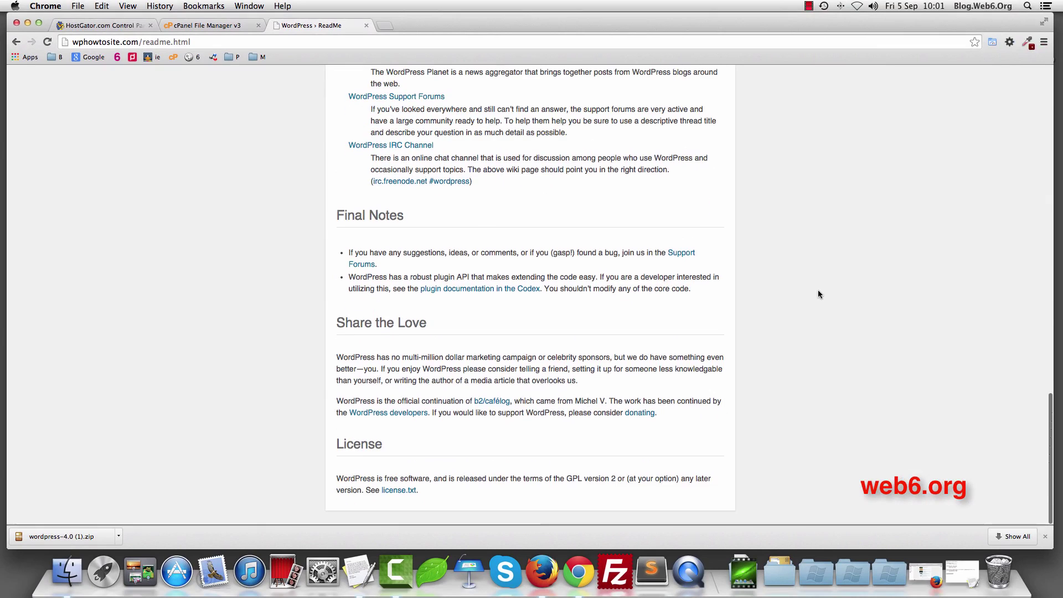
{"action": "scroll", "coordinate": [818, 294], "scroll_direction": "up", "scroll_amount": 8}
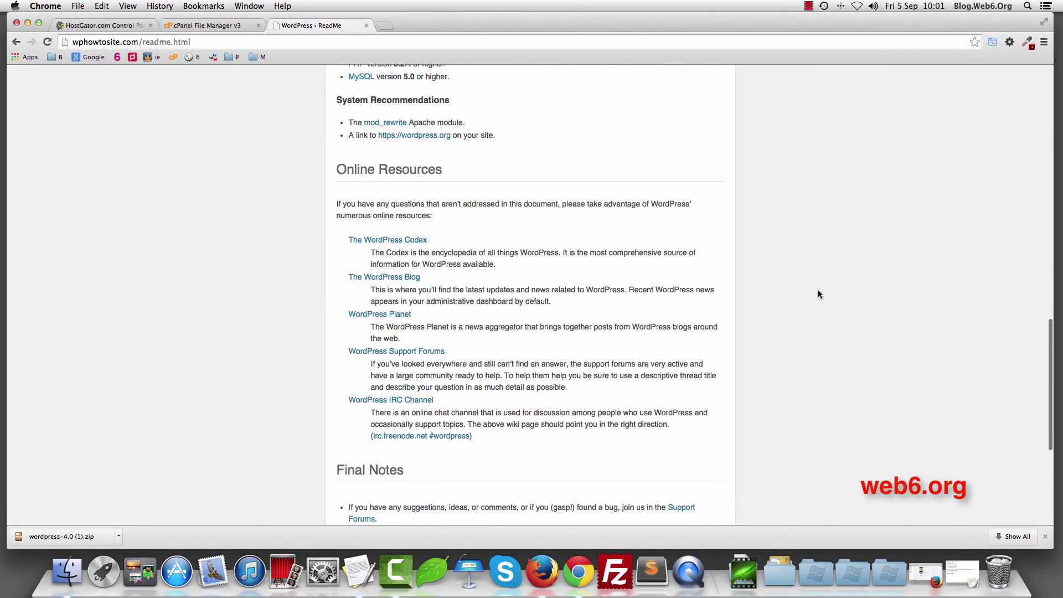
{"action": "scroll", "coordinate": [818, 294], "scroll_direction": "up", "scroll_amount": 3}
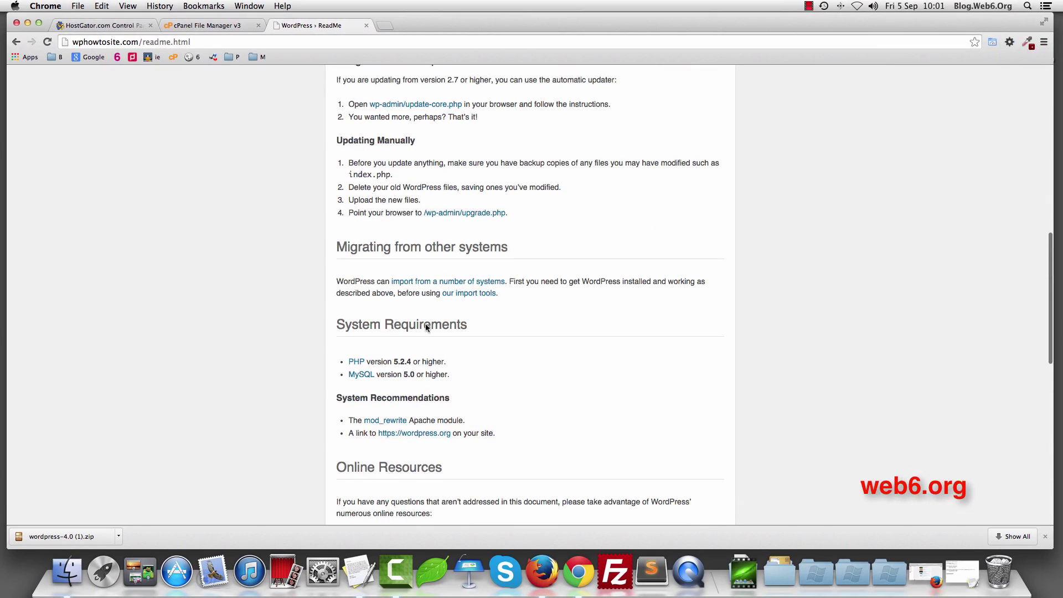
{"action": "scroll", "coordinate": [510, 342], "scroll_direction": "up", "scroll_amount": 4}
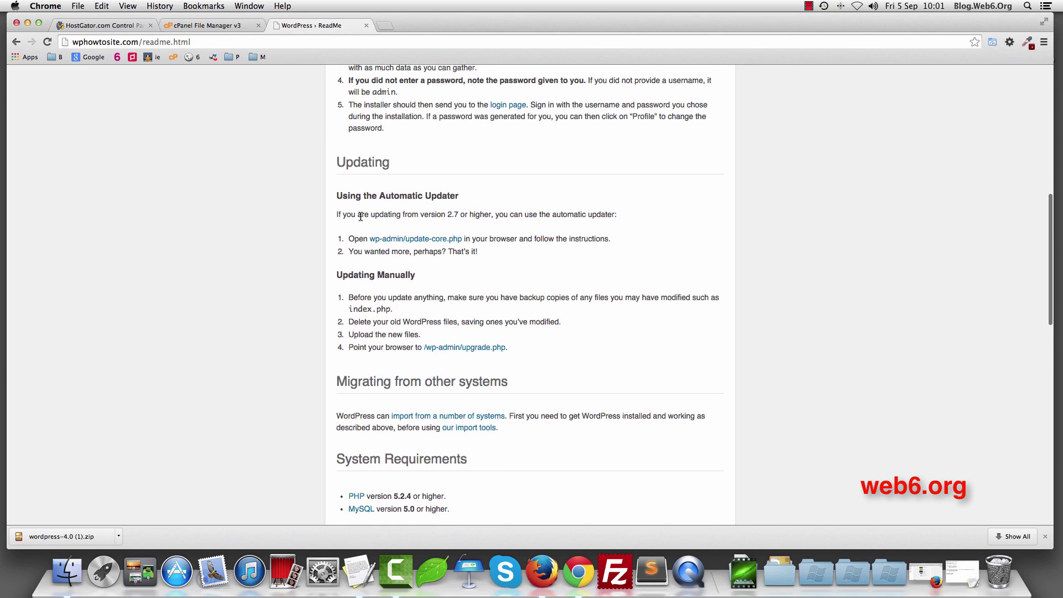
{"action": "scroll", "coordinate": [446, 205], "scroll_direction": "up", "scroll_amount": 12}
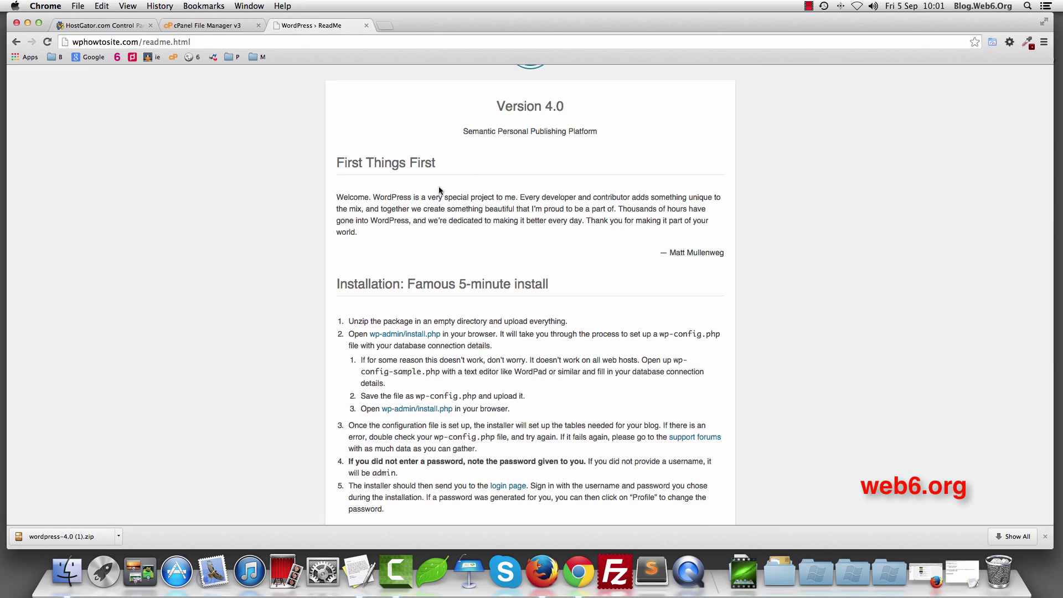
{"action": "left_click", "coordinate": [366, 26]}
Go to wphowtosite.com in a new tab using the 'wp' suggestion, then select its address
{"action": "left_click", "coordinate": [278, 25]}
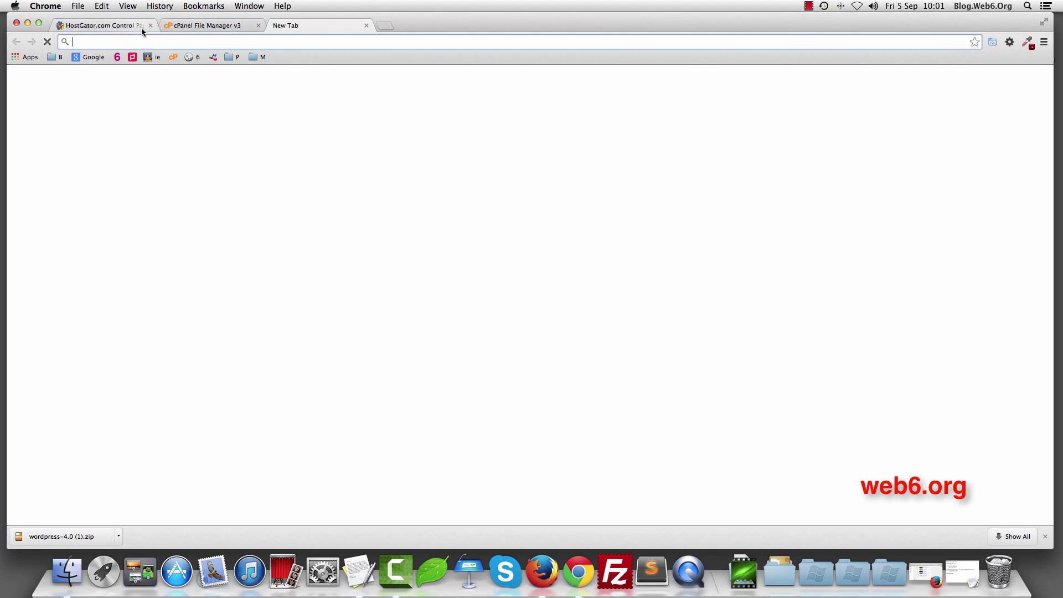
{"action": "type", "text": "wphowtosite.com"}
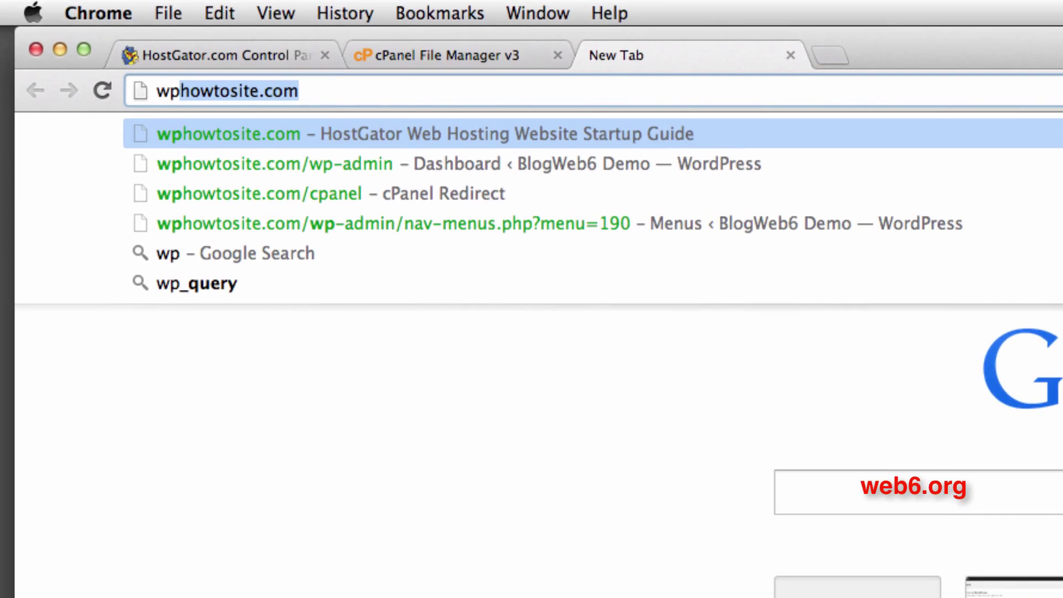
{"action": "key", "text": "Return"}
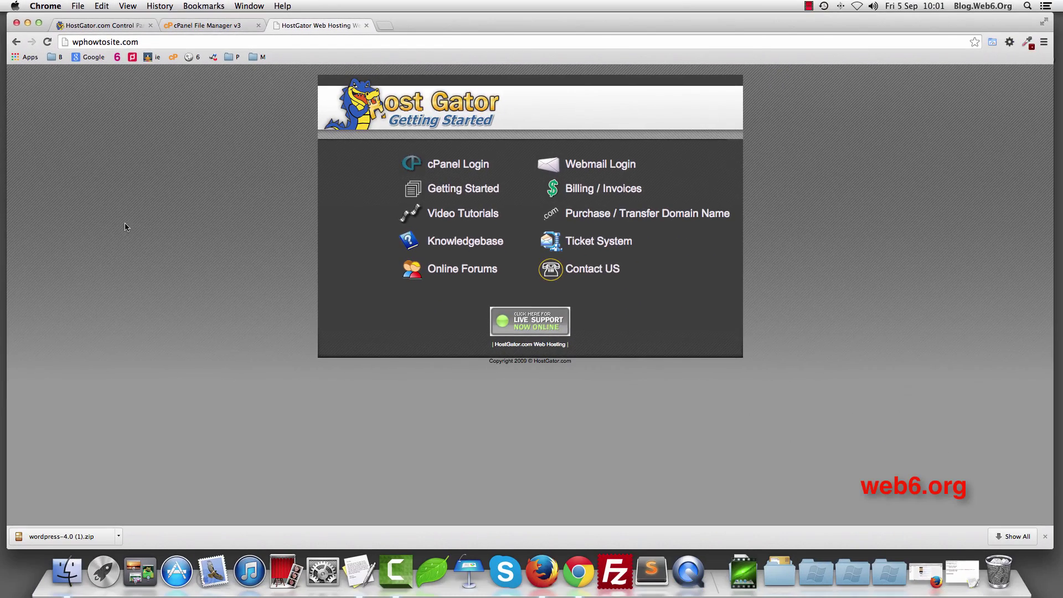
{"action": "left_click", "coordinate": [164, 44]}
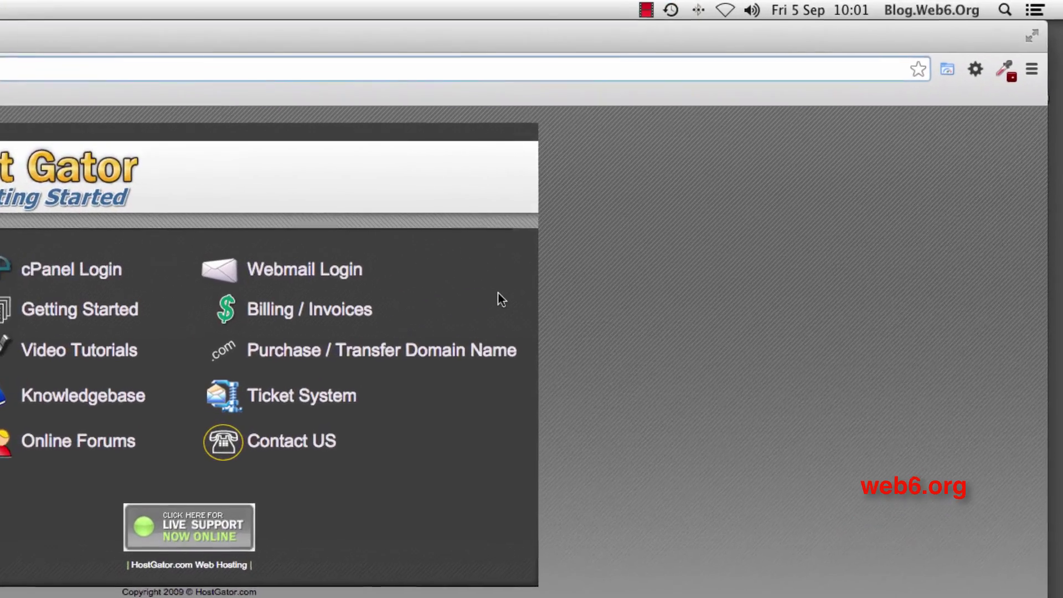
Clear Chrome's browsing history, cookies and cache, then reload wphowtosite.com
{"action": "left_click", "coordinate": [1029, 77]}
{"action": "mouse_move", "coordinate": [868, 320]}
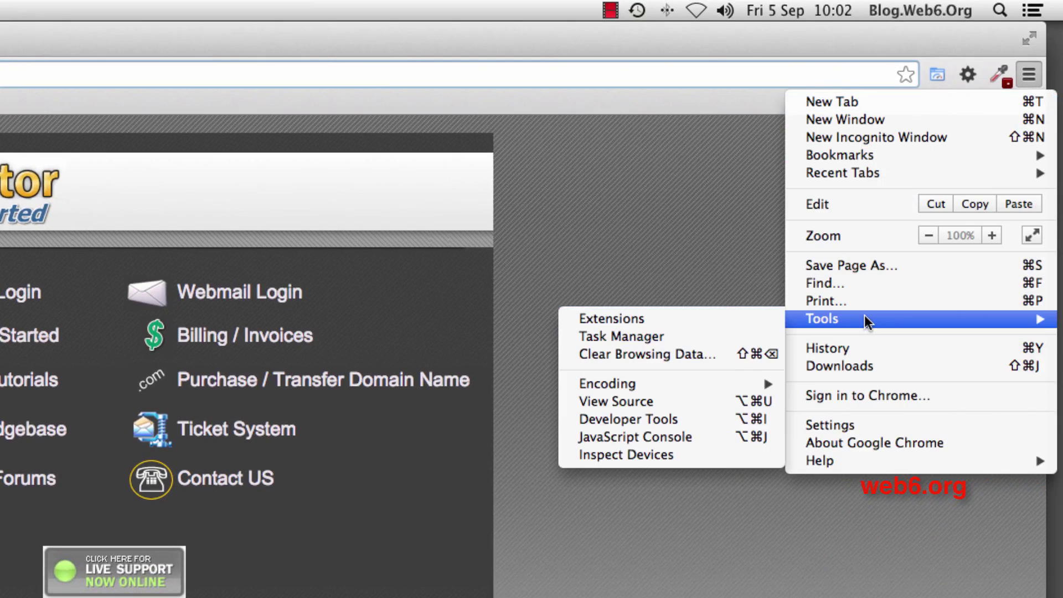
{"action": "left_click", "coordinate": [644, 359]}
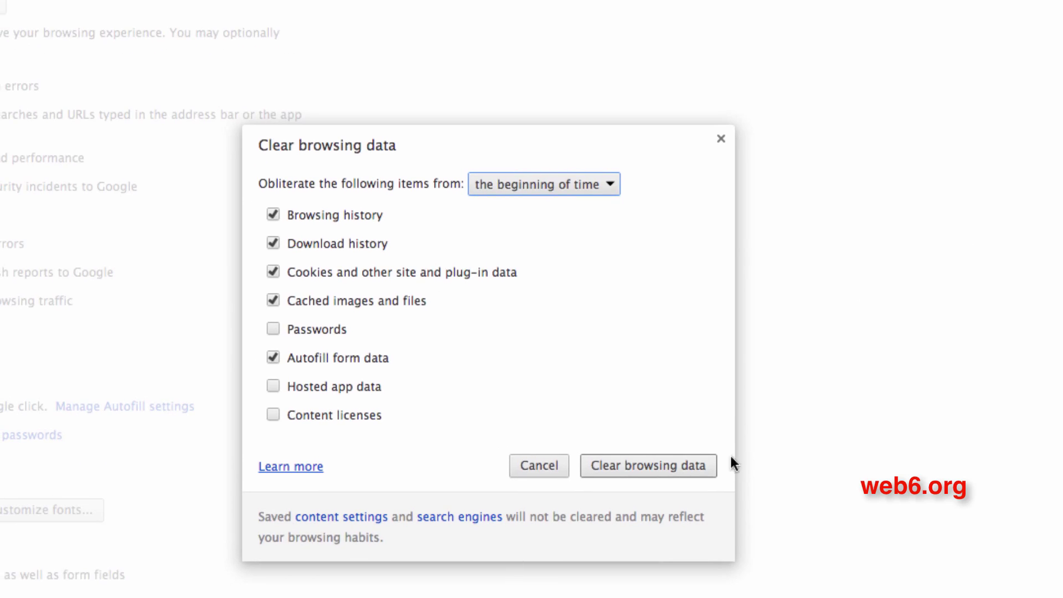
{"action": "left_click", "coordinate": [703, 467]}
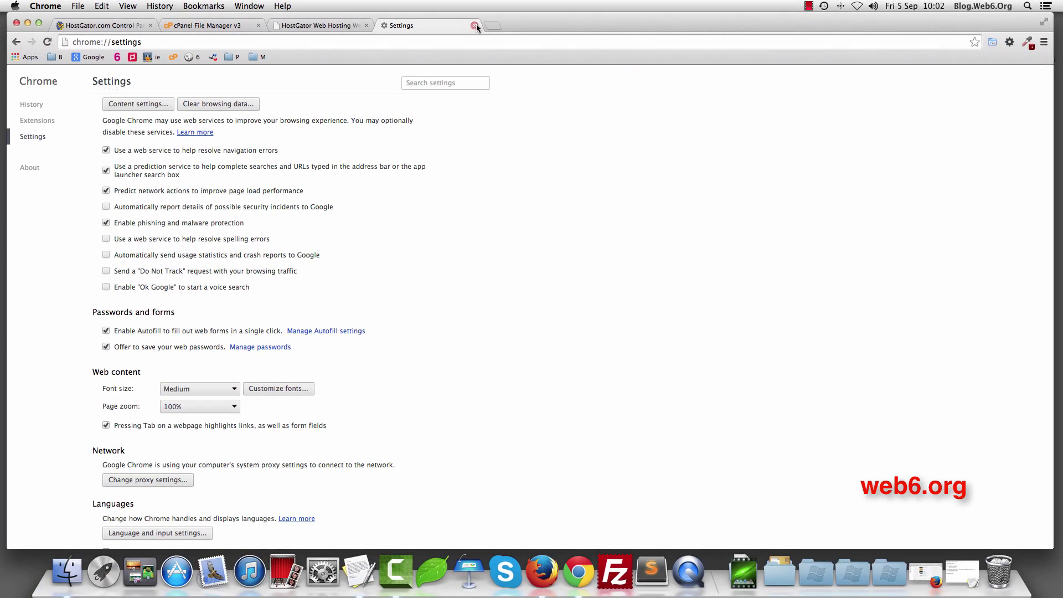
{"action": "left_click", "coordinate": [475, 26]}
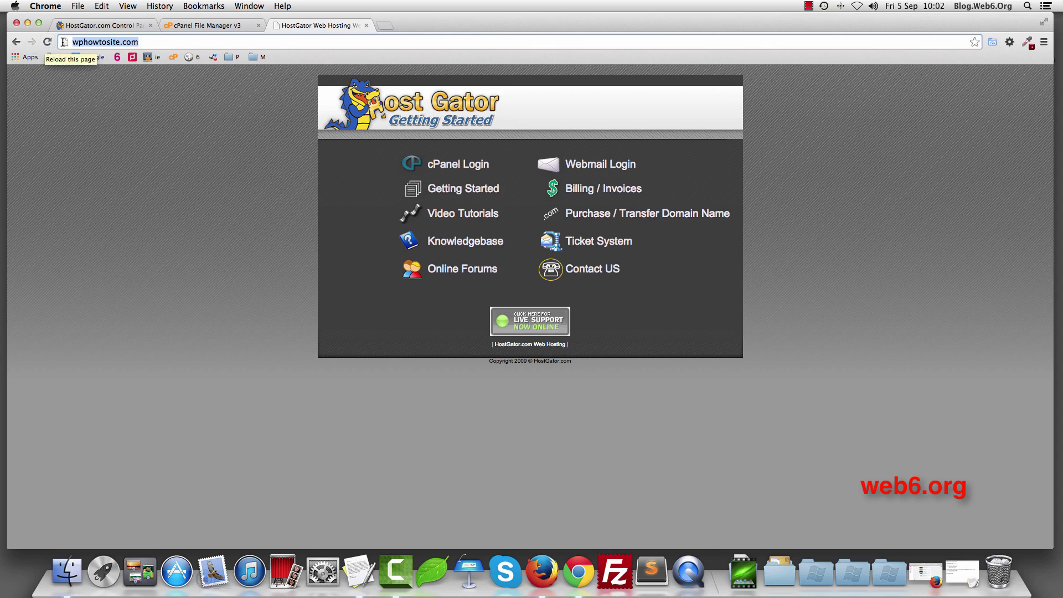
{"action": "left_click", "coordinate": [46, 44]}
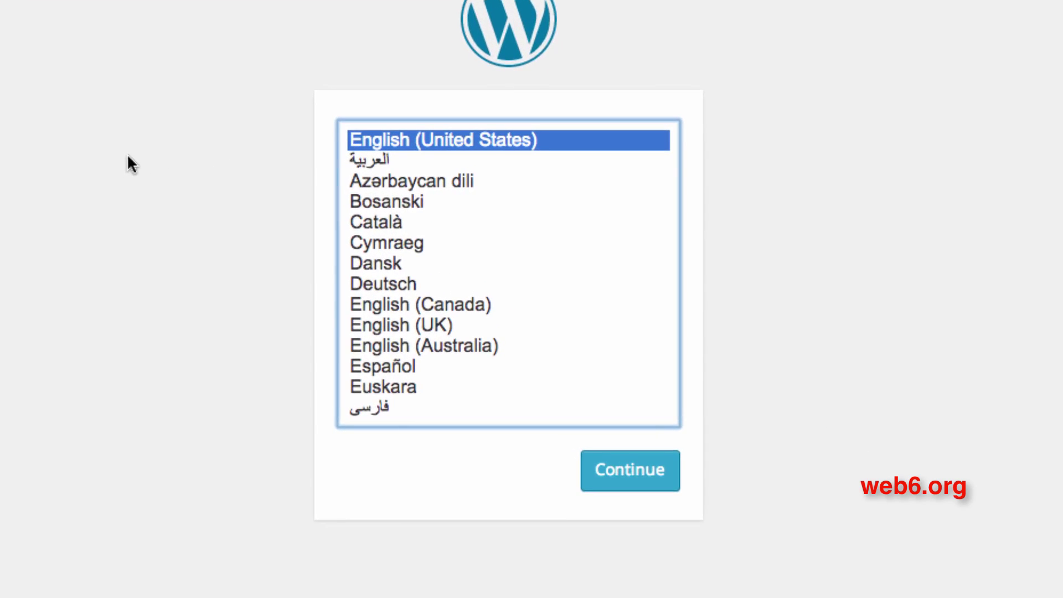
Continue with English (United States) and proceed past the required-items list with Let's go!
{"action": "scroll", "coordinate": [488, 233], "scroll_direction": "down", "scroll_amount": 10}
{"action": "scroll", "coordinate": [467, 328], "scroll_direction": "down", "scroll_amount": 15}
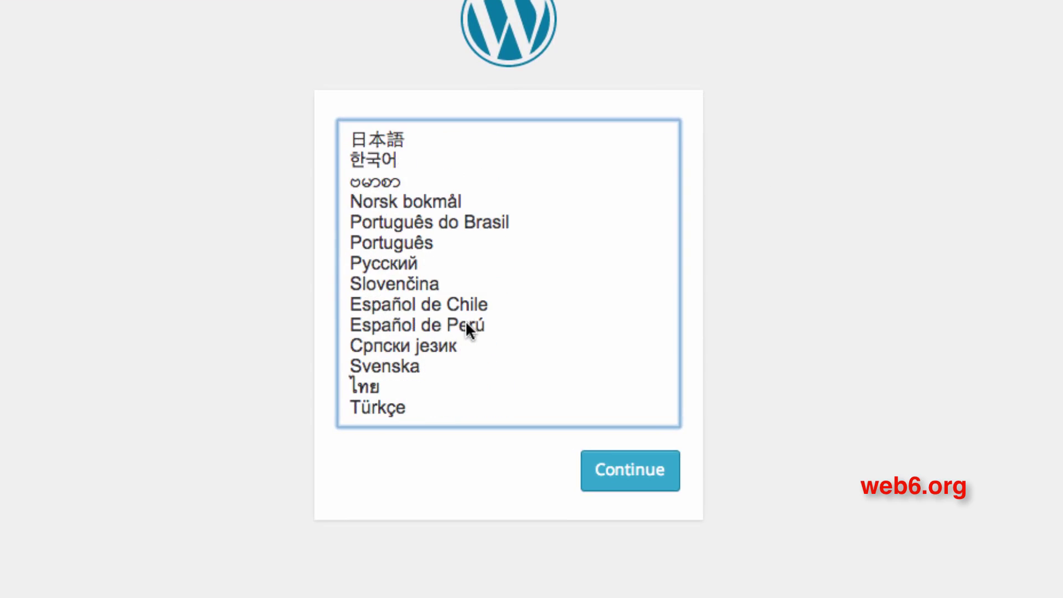
{"action": "scroll", "coordinate": [466, 327], "scroll_direction": "up", "scroll_amount": 15}
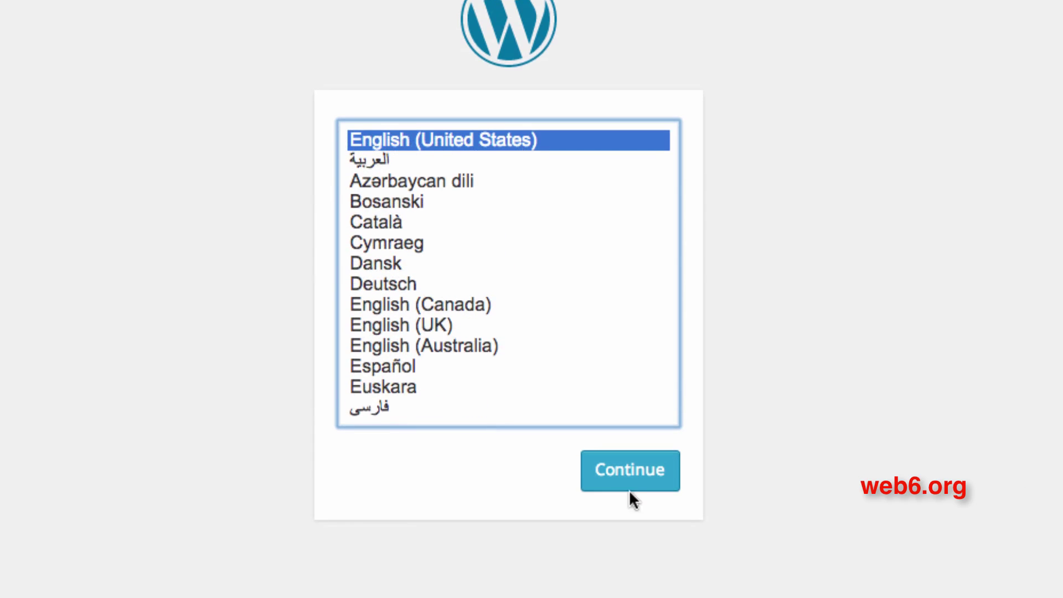
{"action": "left_click", "coordinate": [629, 470]}
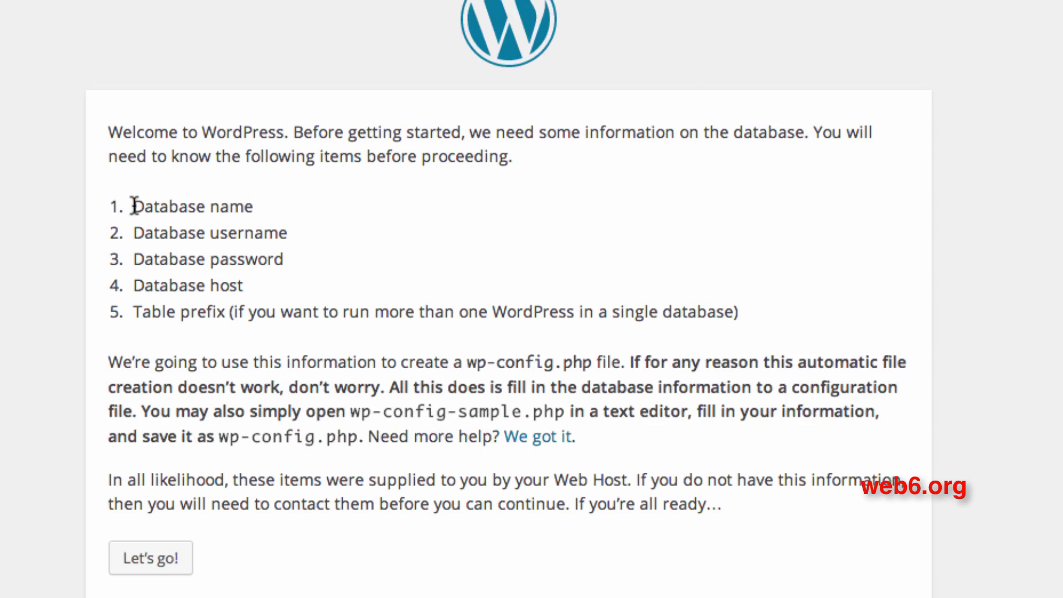
{"action": "left_click_drag", "start_coordinate": [134, 206], "coordinate": [764, 316]}
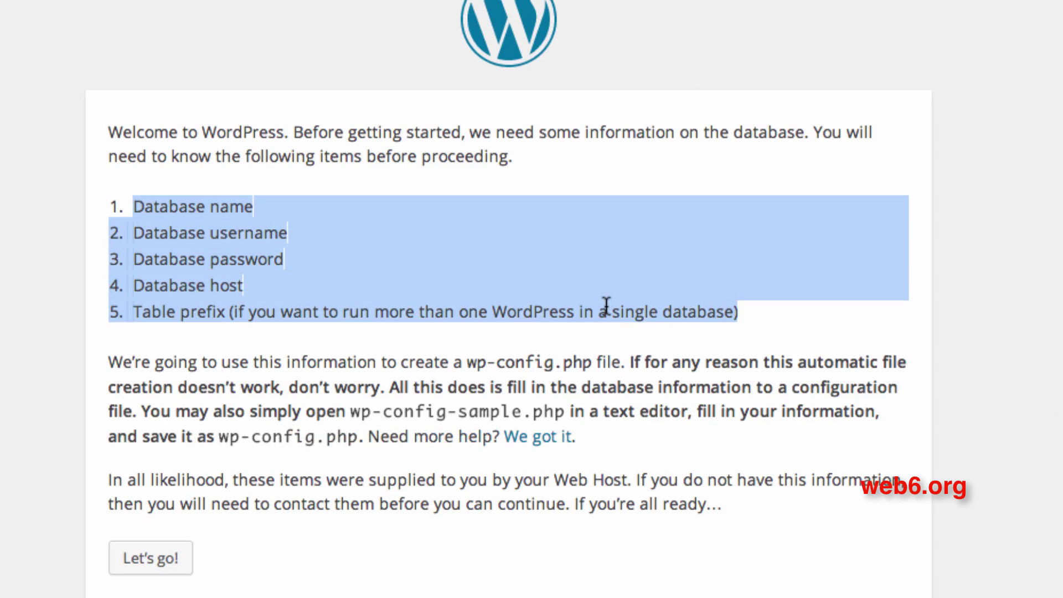
{"action": "left_click", "coordinate": [141, 564]}
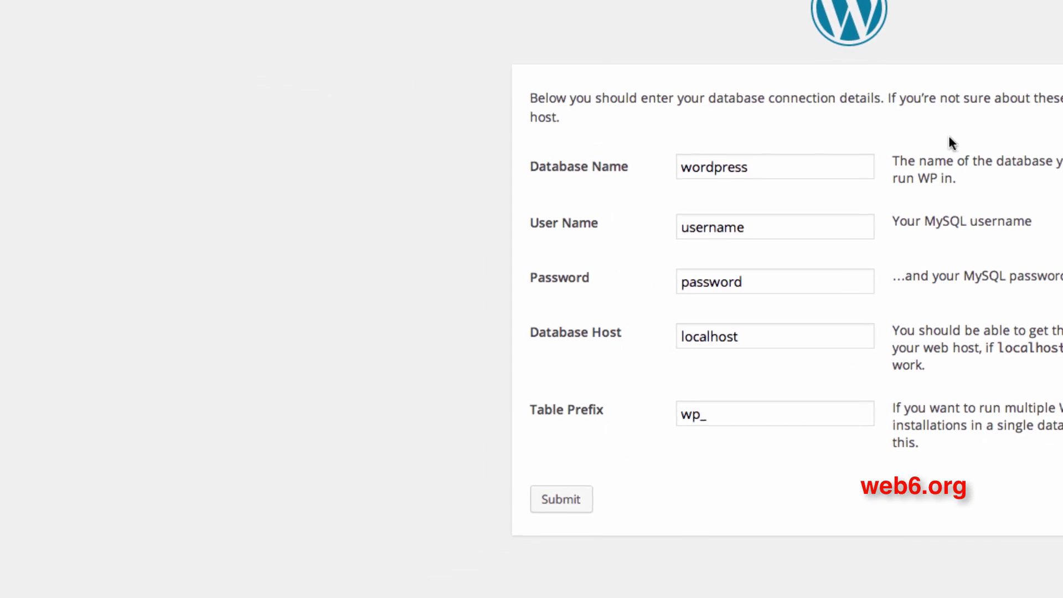
Replace the placeholder Database Name with the real database name copied from the notes
{"action": "double_click", "coordinate": [740, 175]}
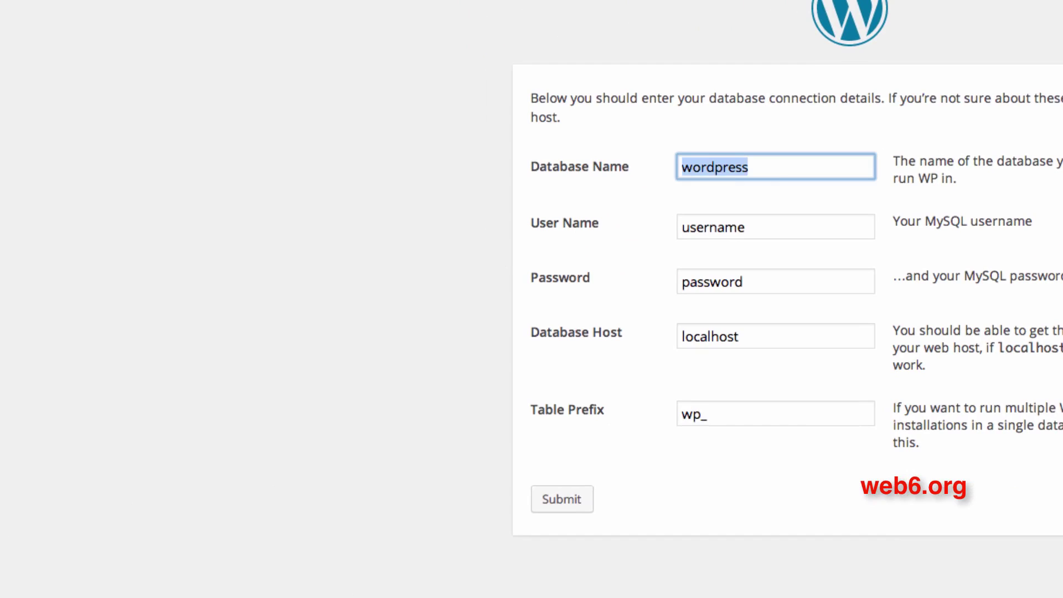
{"action": "key", "text": "super+Tab"}
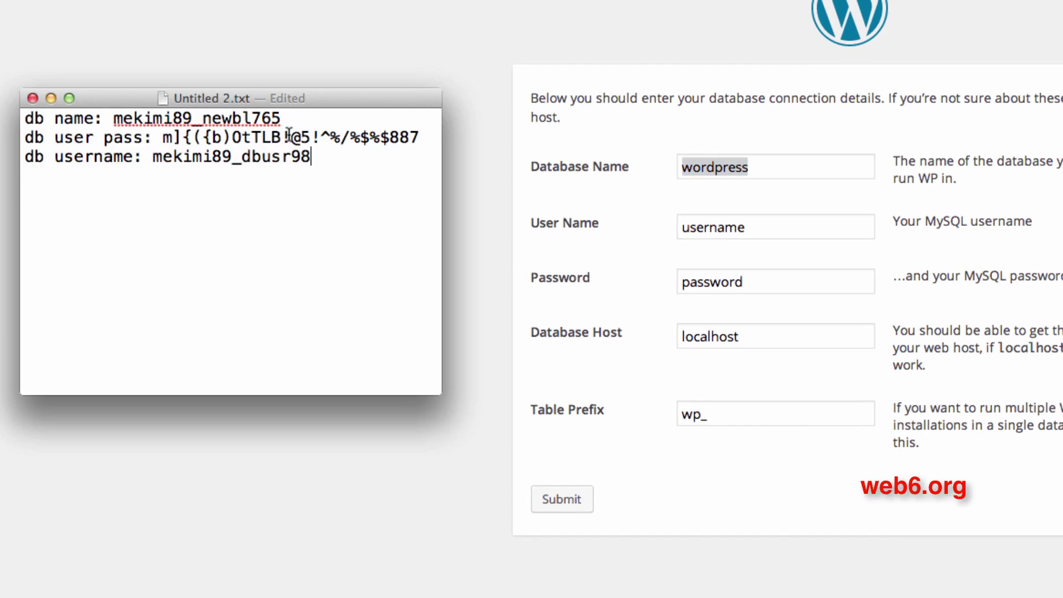
{"action": "left_click_drag", "start_coordinate": [113, 118], "coordinate": [281, 119]}
{"action": "key", "text": "super+c"}
{"action": "right_click", "coordinate": [280, 119]}
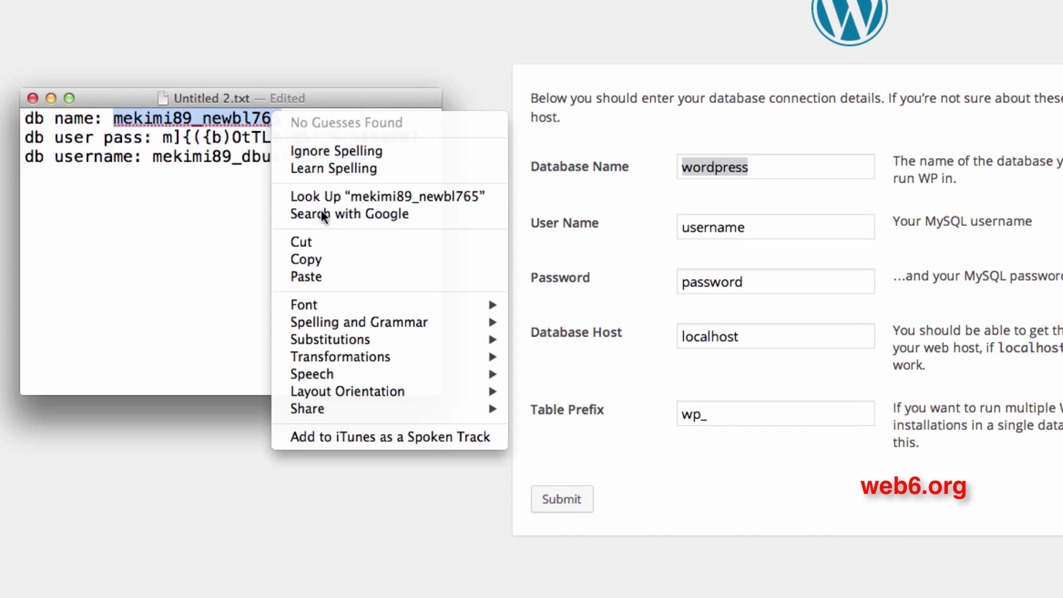
{"action": "left_click", "coordinate": [313, 258]}
{"action": "left_click", "coordinate": [786, 164]}
{"action": "key", "text": "super+a"}
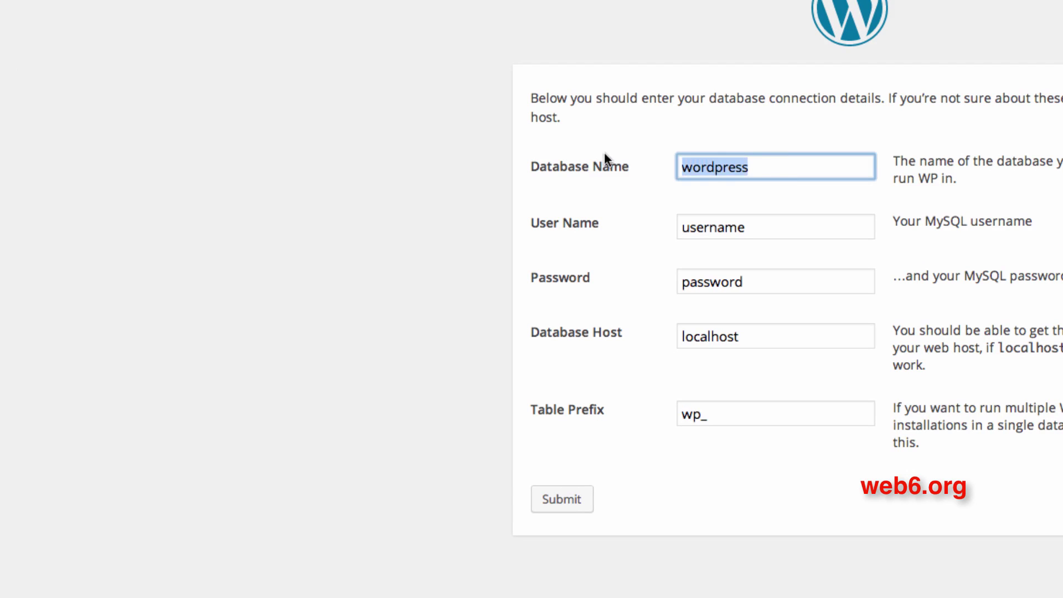
{"action": "key", "text": "super+v"}
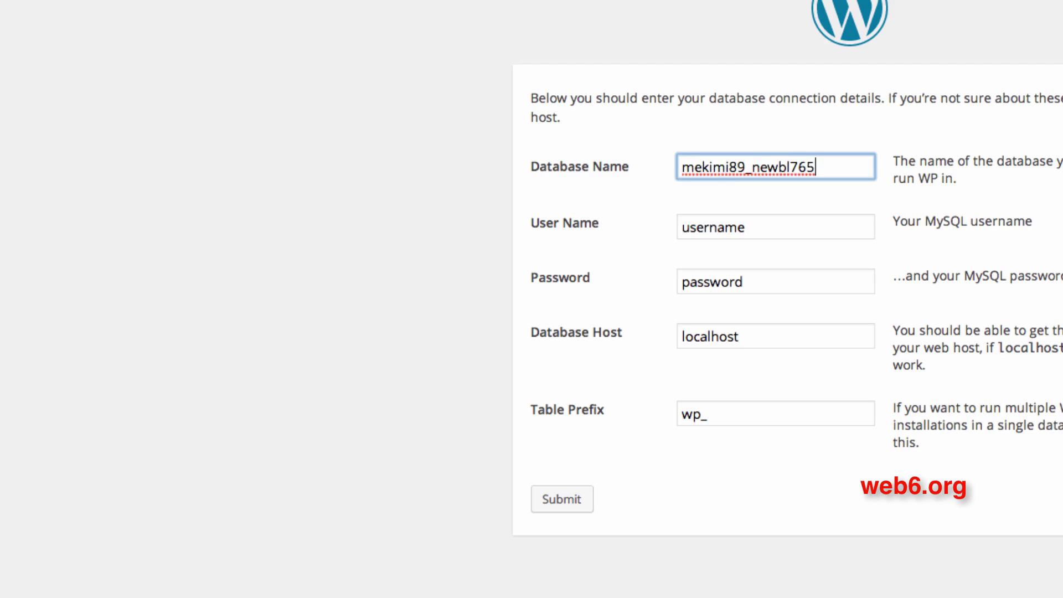
Fill User Name with the database username copied from the notes
{"action": "key", "text": "super+Tab"}
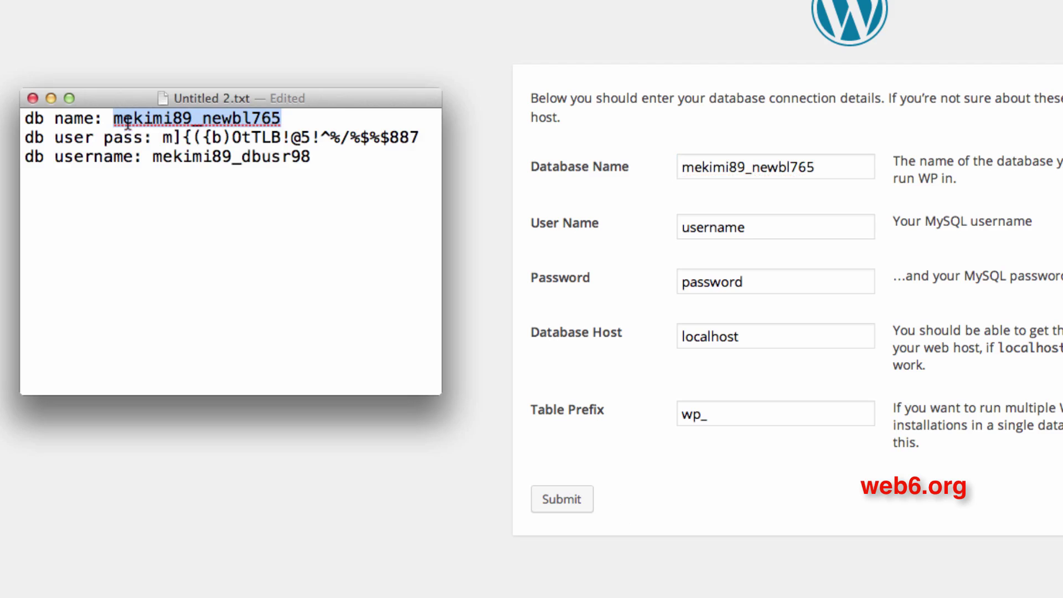
{"action": "left_click_drag", "start_coordinate": [153, 159], "coordinate": [312, 160]}
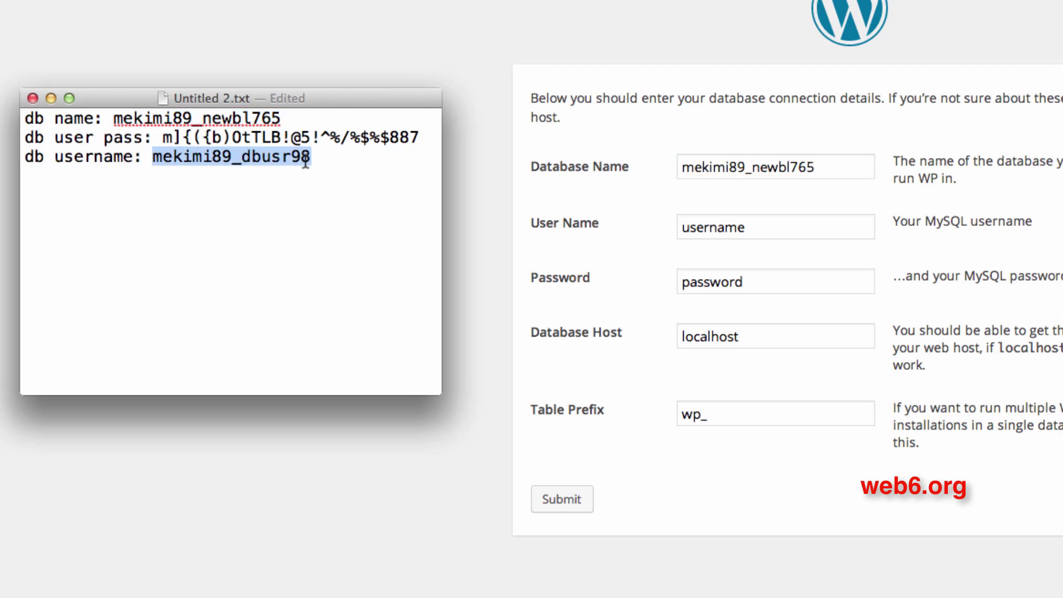
{"action": "right_click", "coordinate": [256, 161]}
{"action": "left_click", "coordinate": [291, 305]}
{"action": "key", "text": "super+Tab"}
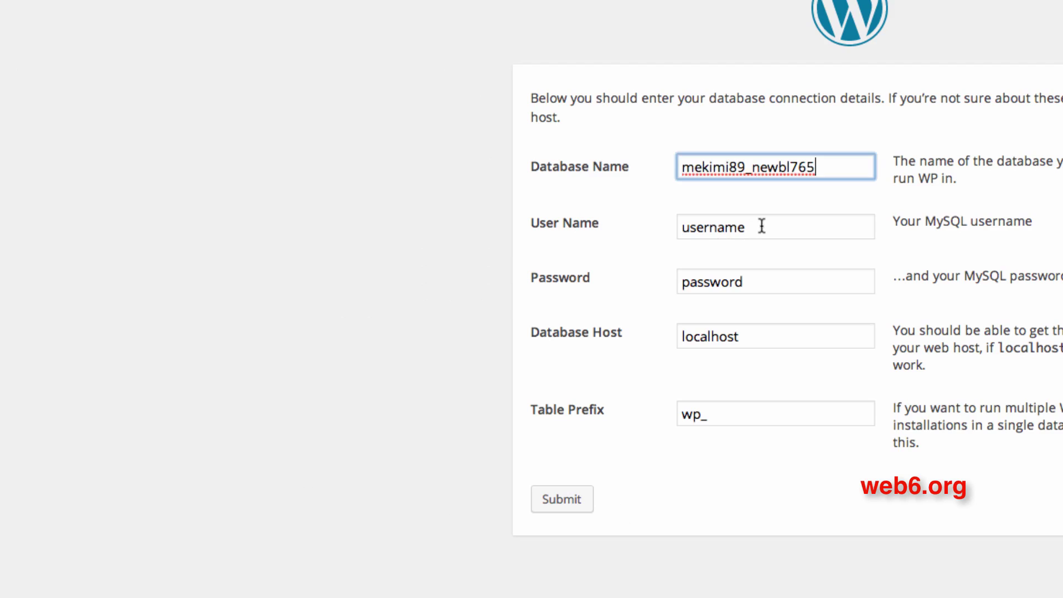
{"action": "key", "text": "Tab"}
{"action": "key", "text": "super+v"}
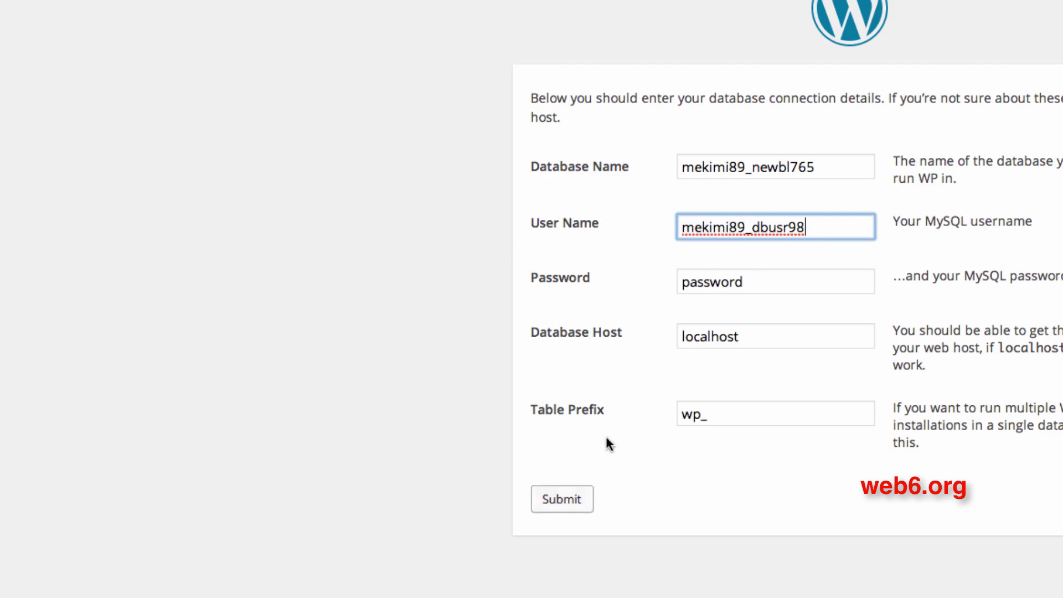
Paste the database password copied from the notes into the Password field
{"action": "key", "text": "super+Tab"}
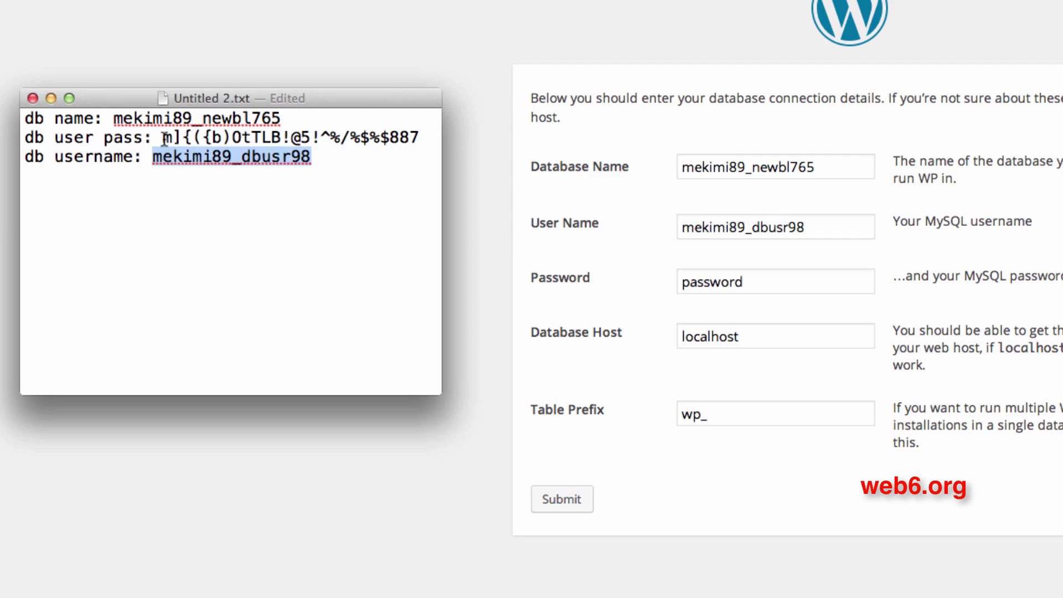
{"action": "left_click_drag", "start_coordinate": [162, 137], "coordinate": [419, 136]}
{"action": "right_click", "coordinate": [416, 133]}
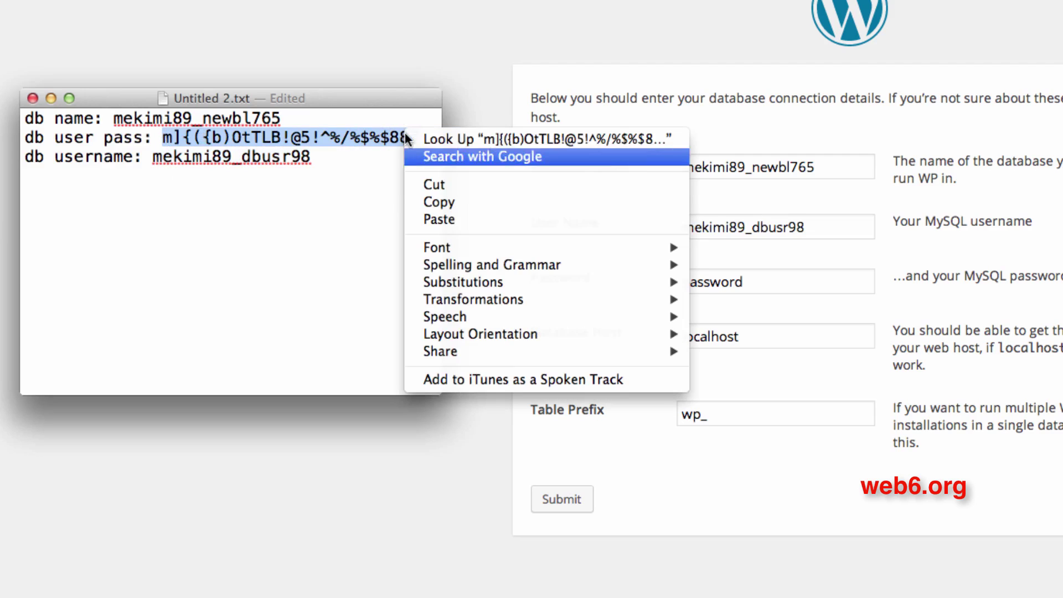
{"action": "left_click", "coordinate": [424, 194]}
{"action": "key", "text": "super+Tab"}
{"action": "key", "text": "Tab"}
{"action": "key", "text": "super+v"}
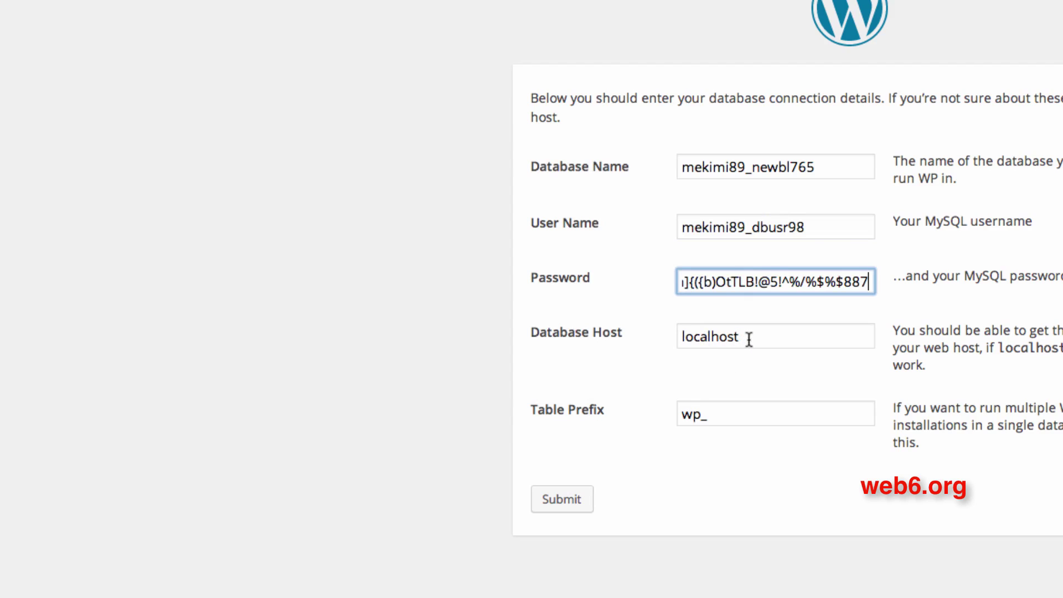
Keep localhost as host, set table prefix ghjhgjh785875_, and submit the details
{"action": "key", "text": "Tab"}
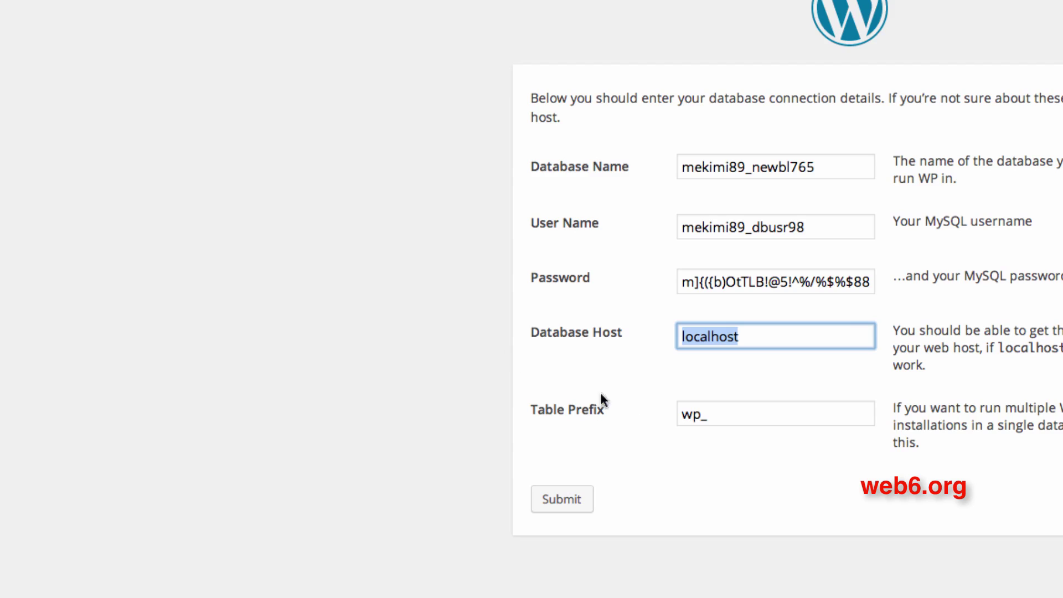
{"action": "key", "text": "Tab"}
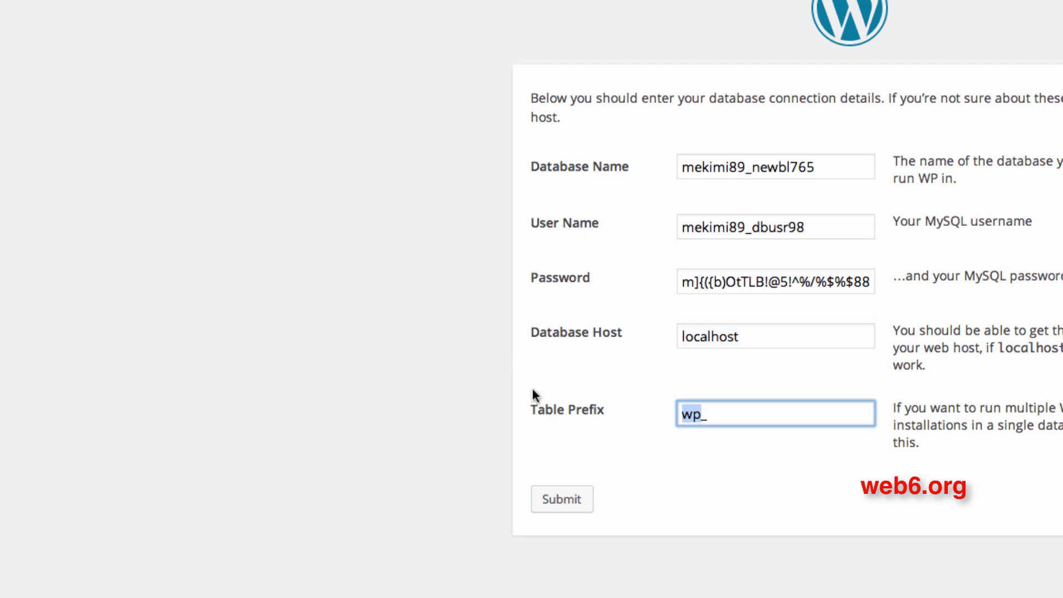
{"action": "type", "text": "ghjhgjh785875_"}
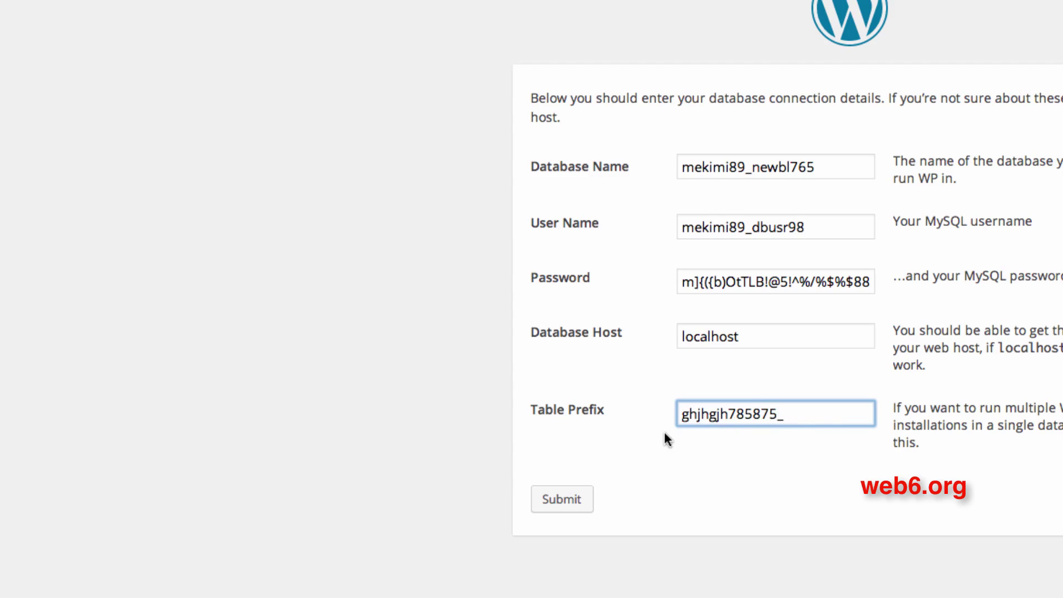
{"action": "left_click", "coordinate": [573, 501]}
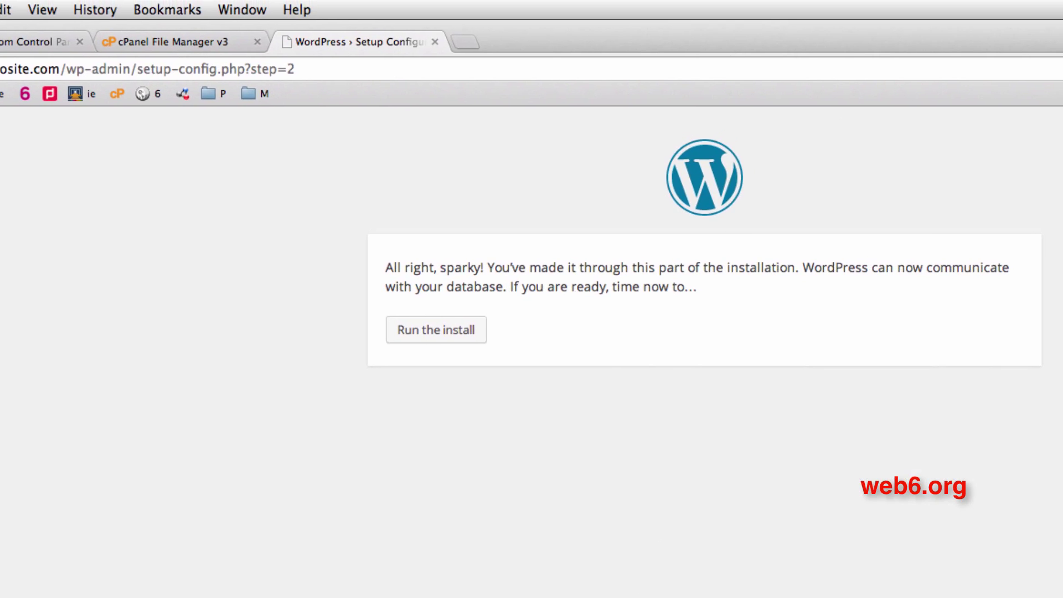
Run the install, title the site 'BlogWeb6 Demo', and enter the admin password twice
{"action": "left_click", "coordinate": [447, 330]}
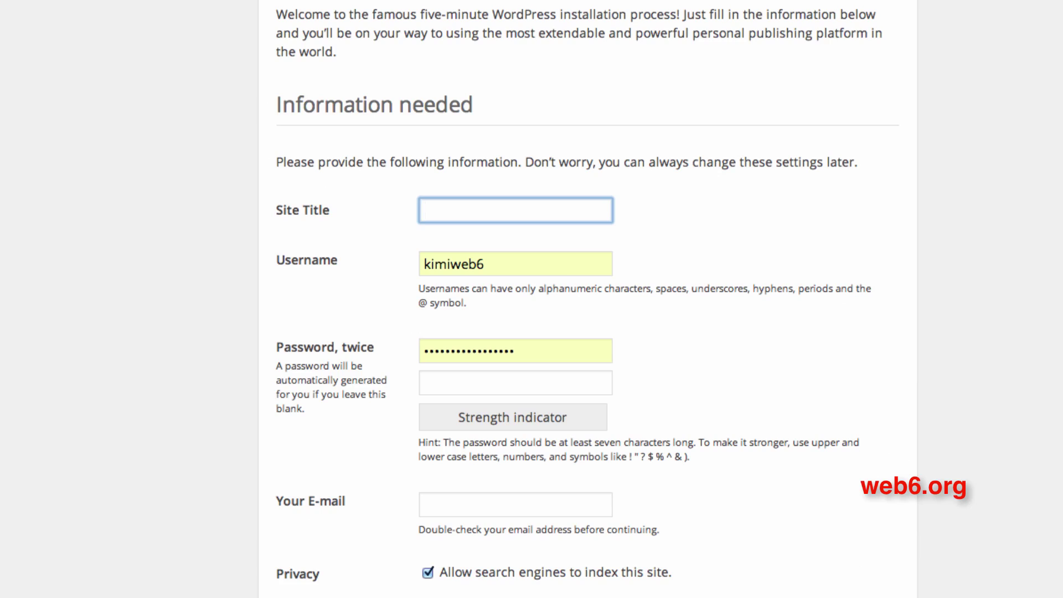
{"action": "type", "text": "BlogWeb6 "}
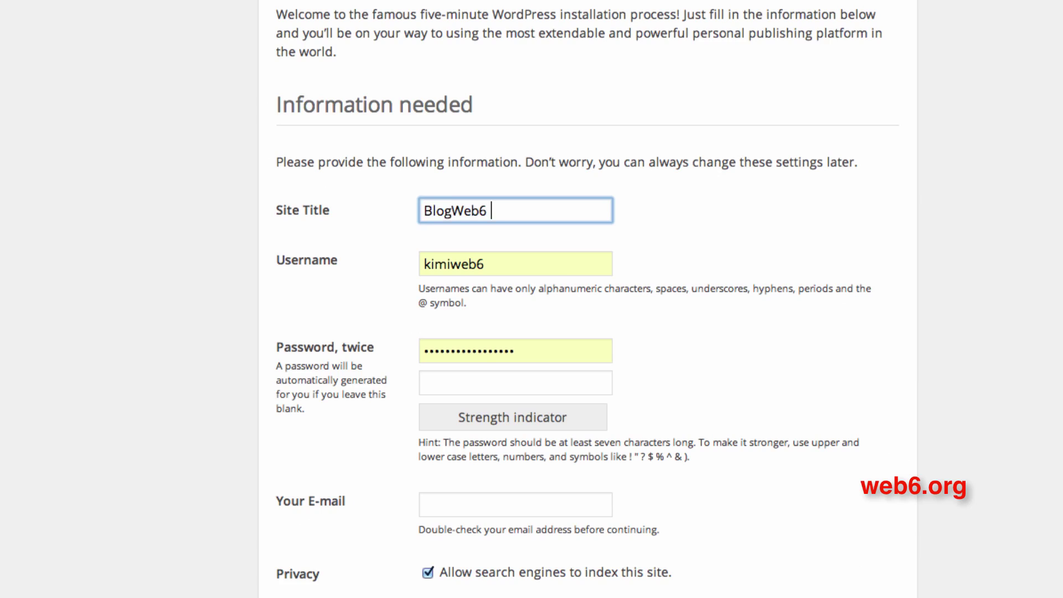
{"action": "type", "text": "Demo"}
{"action": "key", "text": "Tab"}
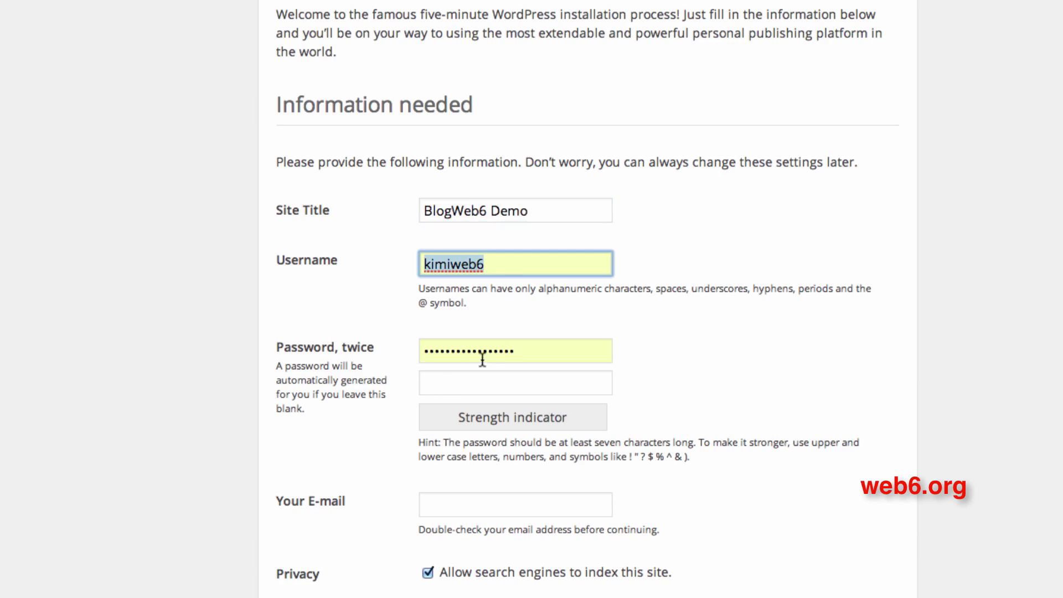
{"action": "key", "text": "Tab"}
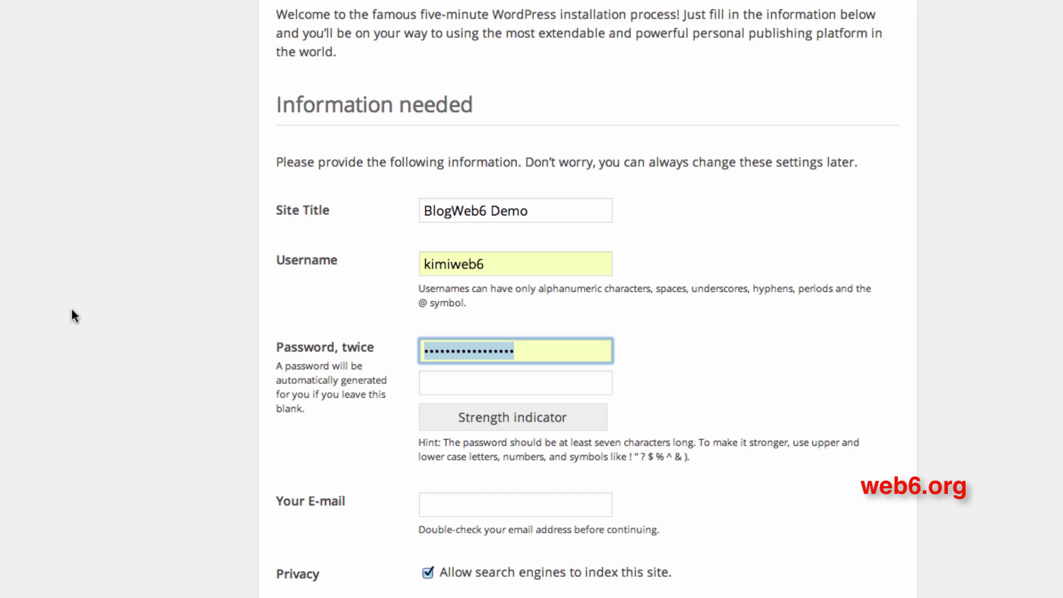
{"action": "key", "text": "ctrl+v"}
{"action": "key", "text": "Tab"}
{"action": "key", "text": "ctrl+v"}
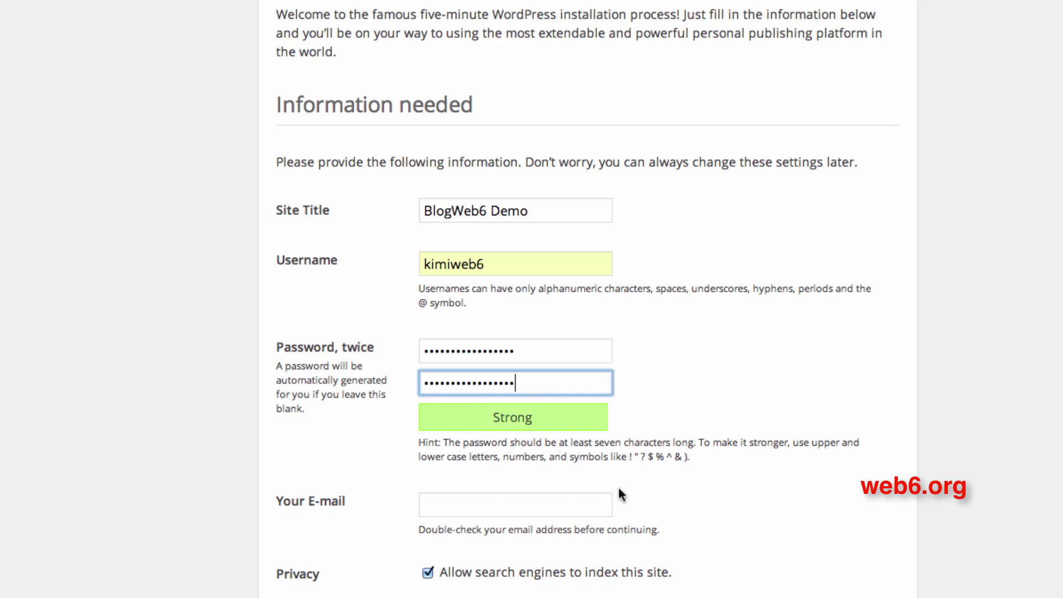
Enter the admin e-mail, turn off search engine indexing, and install WordPress
{"action": "left_click", "coordinate": [520, 507]}
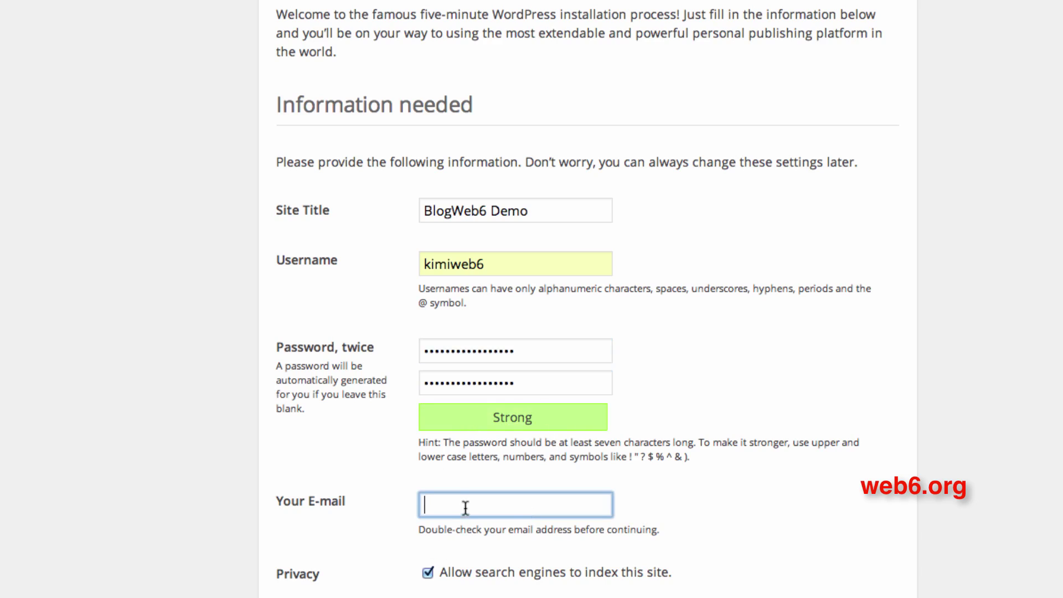
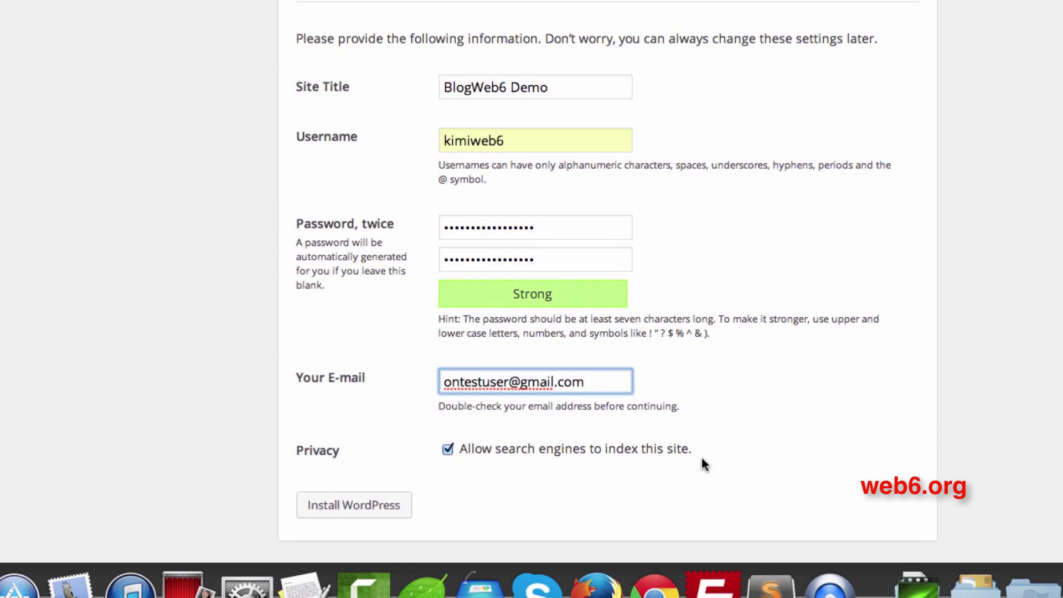
{"action": "left_click", "coordinate": [448, 450]}
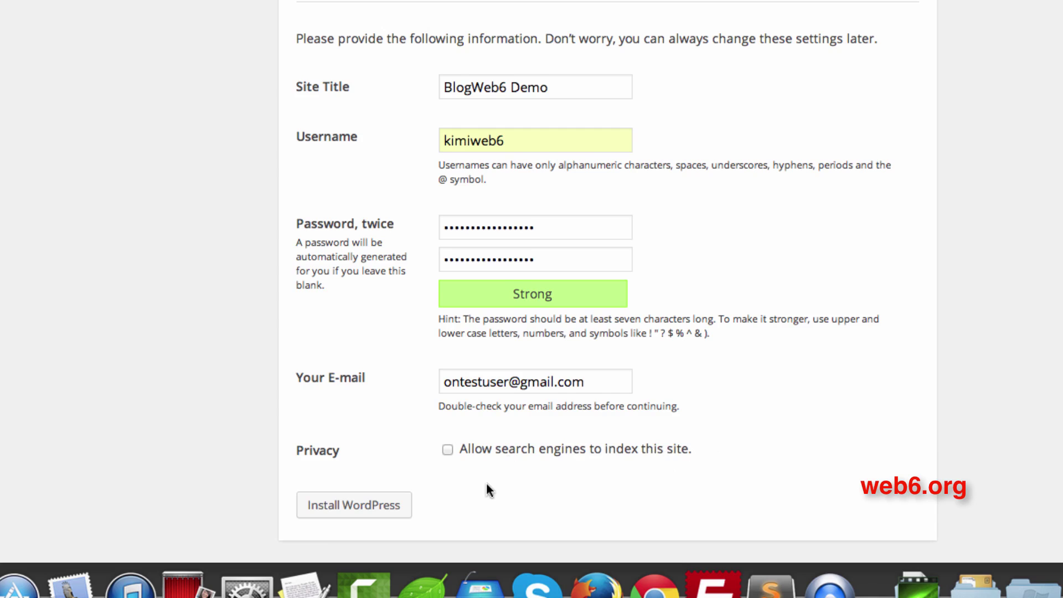
{"action": "left_click", "coordinate": [365, 510]}
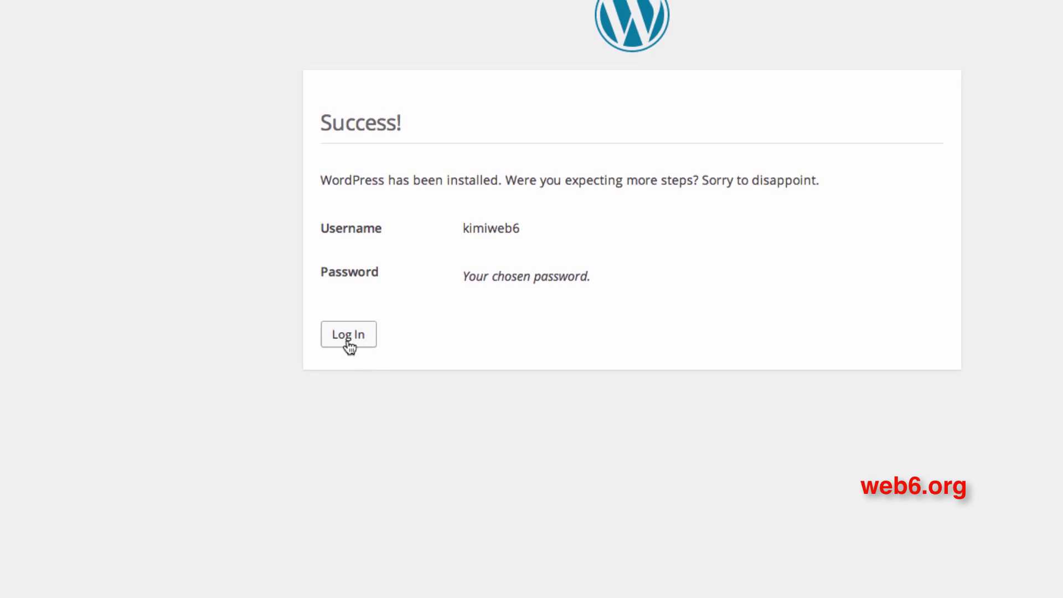
Log in at wphowtosite.com/wp-admin with the autofilled admin username and password
{"action": "left_click", "coordinate": [354, 339]}
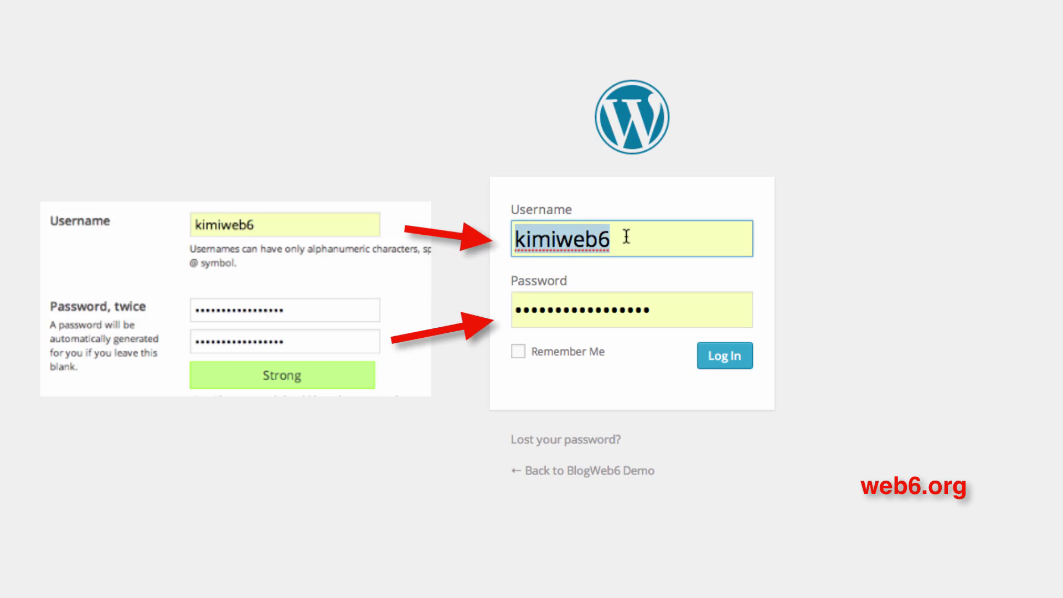
{"action": "key", "text": "Down"}
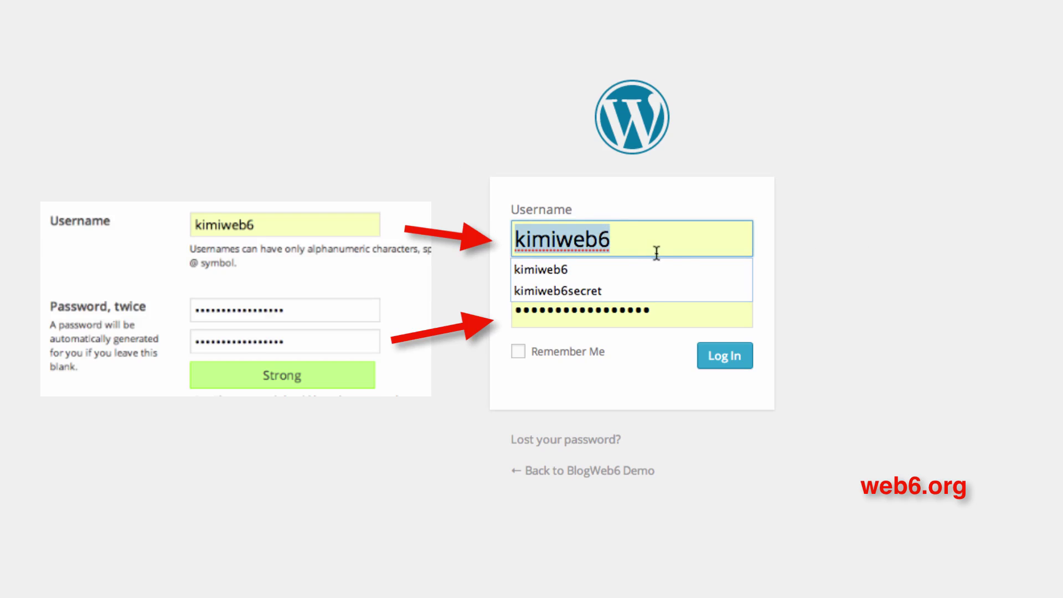
{"action": "left_click", "coordinate": [645, 241]}
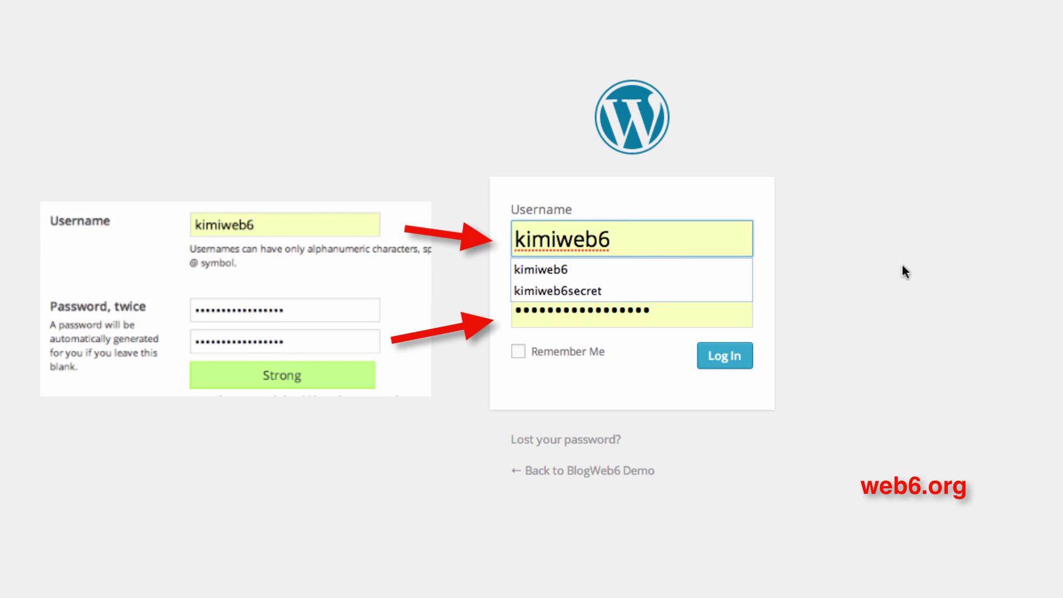
{"action": "left_click", "coordinate": [851, 283]}
{"action": "left_click_drag", "start_coordinate": [669, 309], "coordinate": [486, 303]}
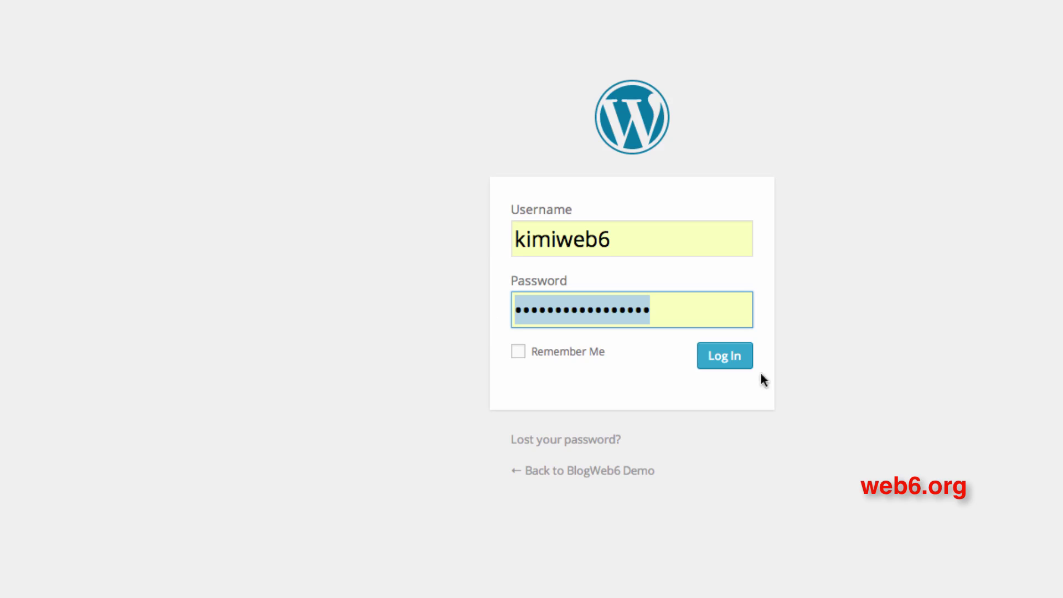
{"action": "left_click", "coordinate": [728, 366]}
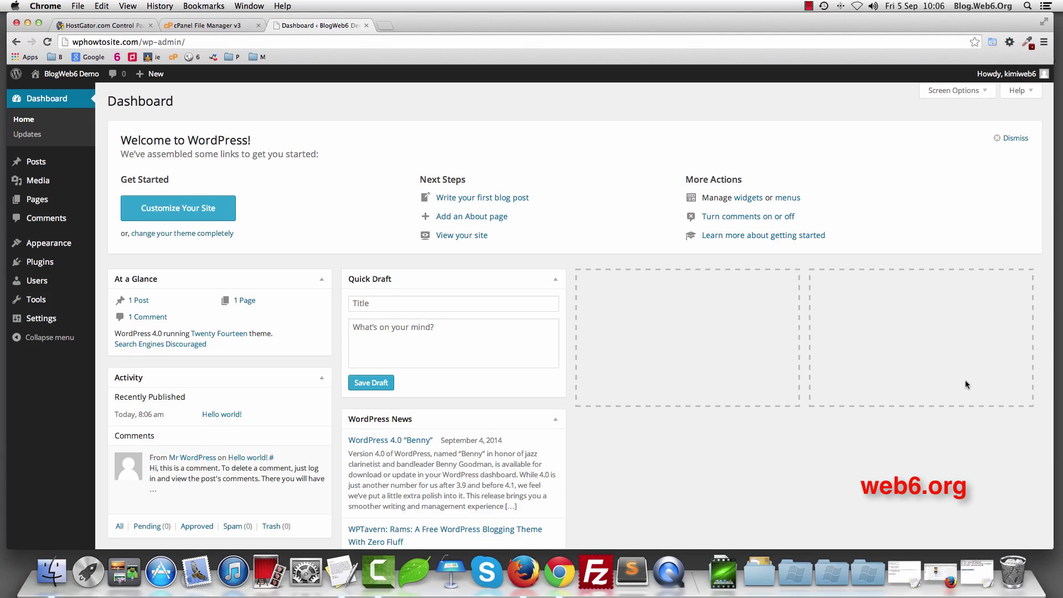
Confirm the Dashboard footer reads Version 4.0, then show the WordPress logo menu
{"action": "scroll", "coordinate": [965, 382], "scroll_direction": "down", "scroll_amount": 3}
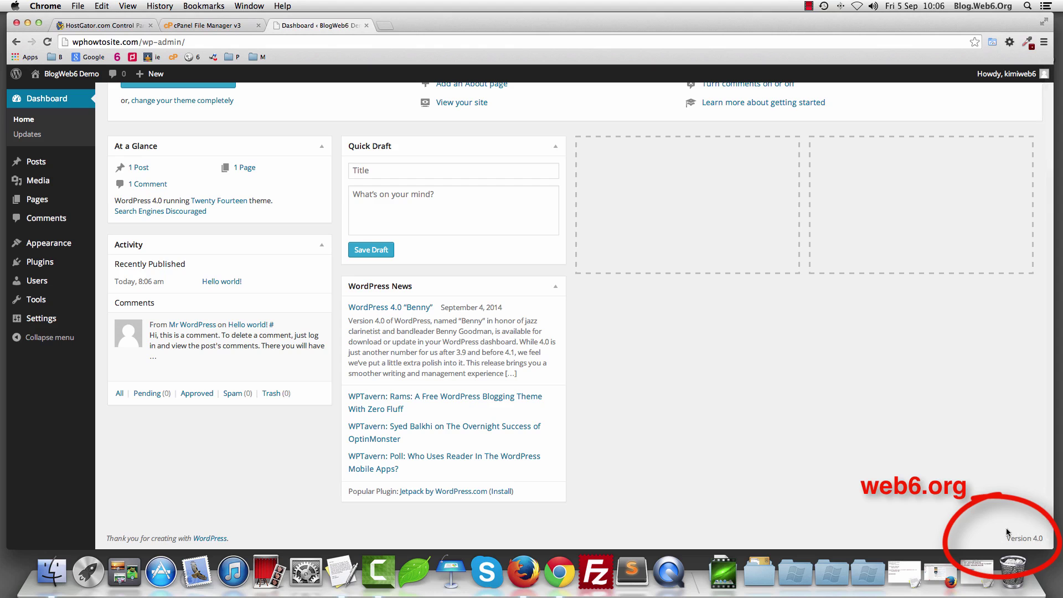
{"action": "scroll", "coordinate": [868, 362], "scroll_direction": "up", "scroll_amount": 3}
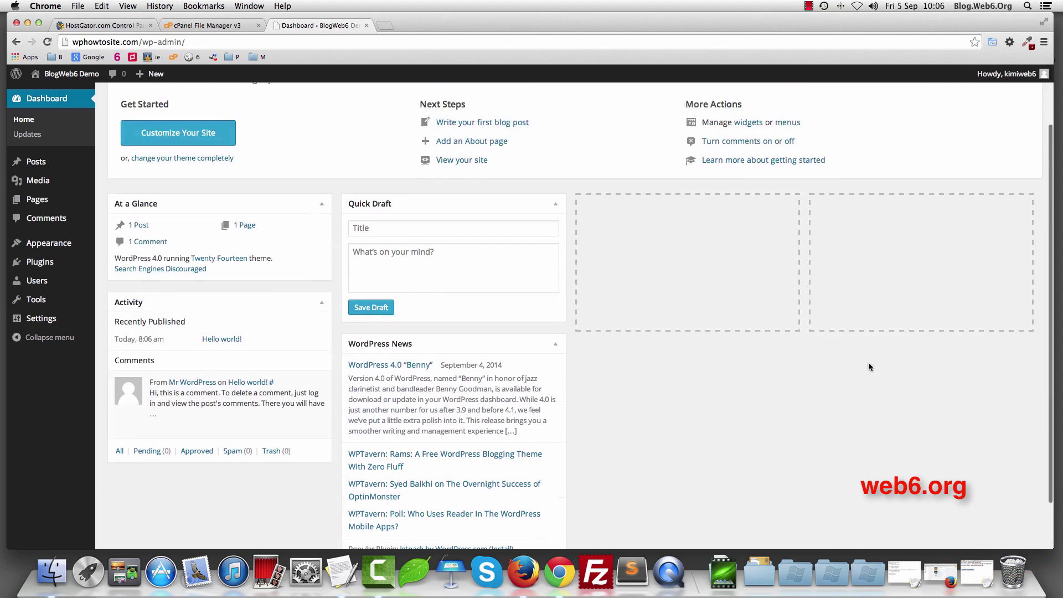
{"action": "mouse_move", "coordinate": [16, 73]}
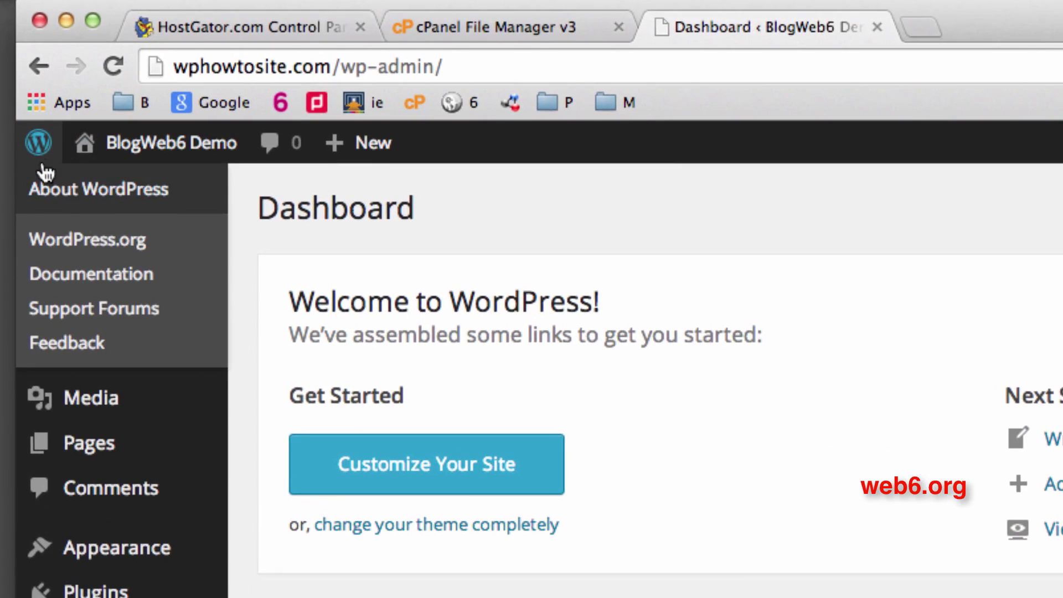
Open About WordPress and scroll through the Welcome to WordPress 4.0 page and back
{"action": "left_click", "coordinate": [74, 202]}
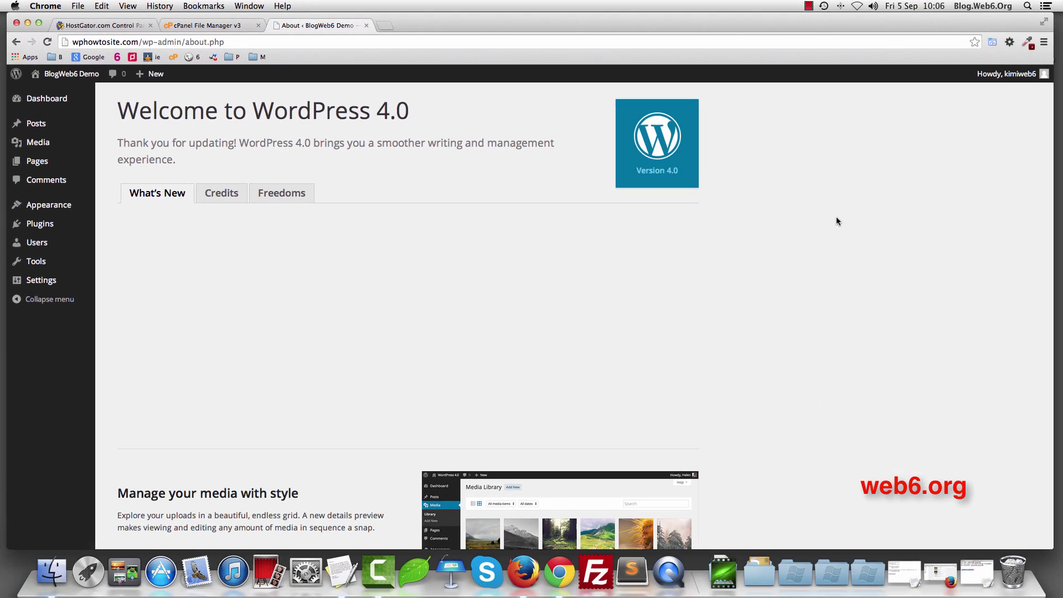
{"action": "scroll", "coordinate": [836, 220], "scroll_direction": "down", "scroll_amount": 6}
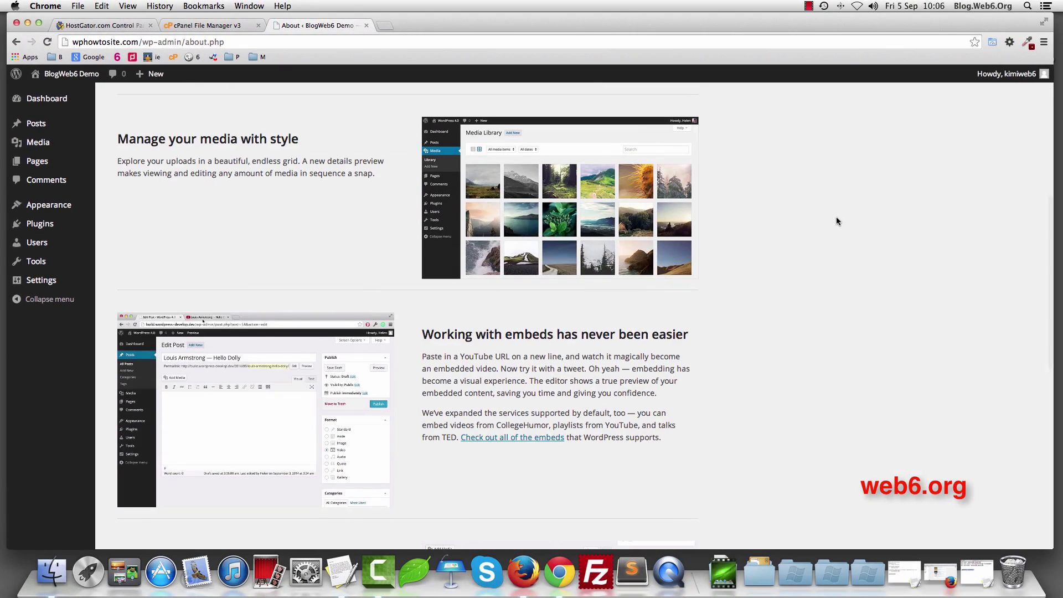
{"action": "scroll", "coordinate": [836, 220], "scroll_direction": "down", "scroll_amount": 6}
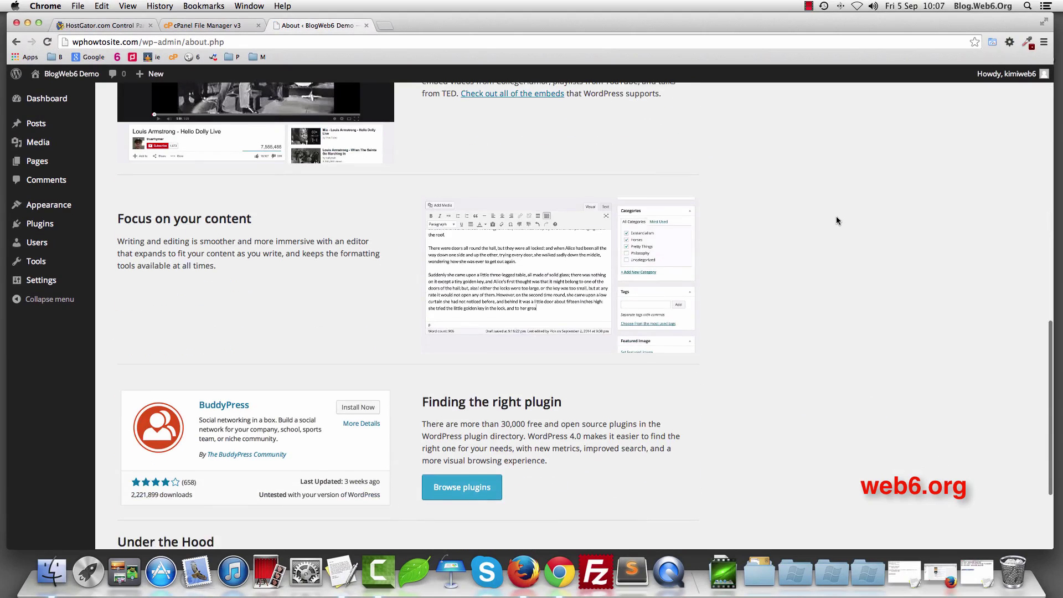
{"action": "scroll", "coordinate": [836, 221], "scroll_direction": "down", "scroll_amount": 3}
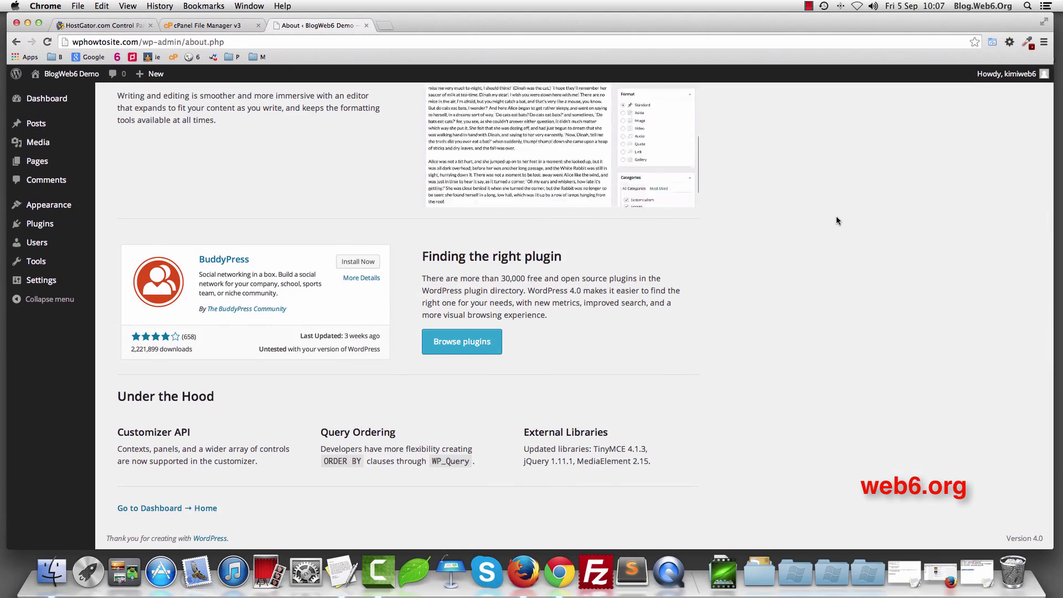
{"action": "scroll", "coordinate": [836, 220], "scroll_direction": "up", "scroll_amount": 8}
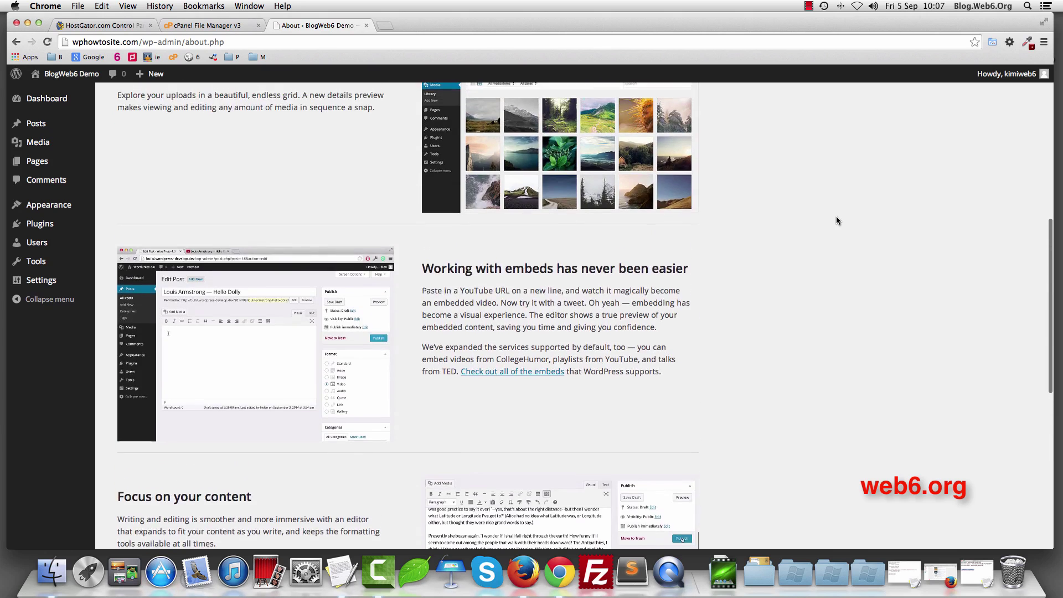
{"action": "scroll", "coordinate": [836, 221], "scroll_direction": "up", "scroll_amount": 8}
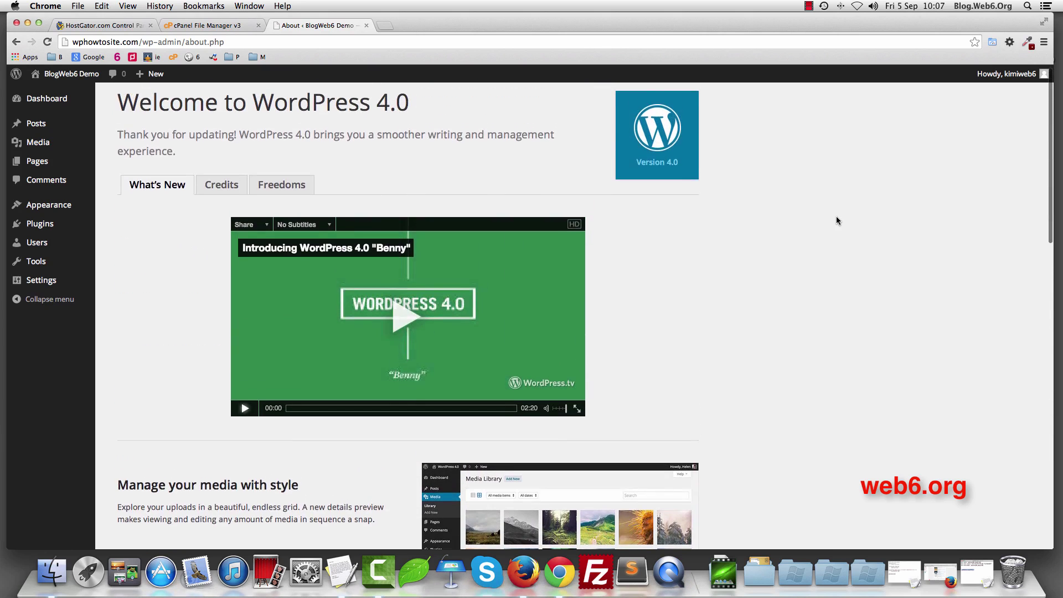
{"action": "scroll", "coordinate": [836, 220], "scroll_direction": "up", "scroll_amount": 2}
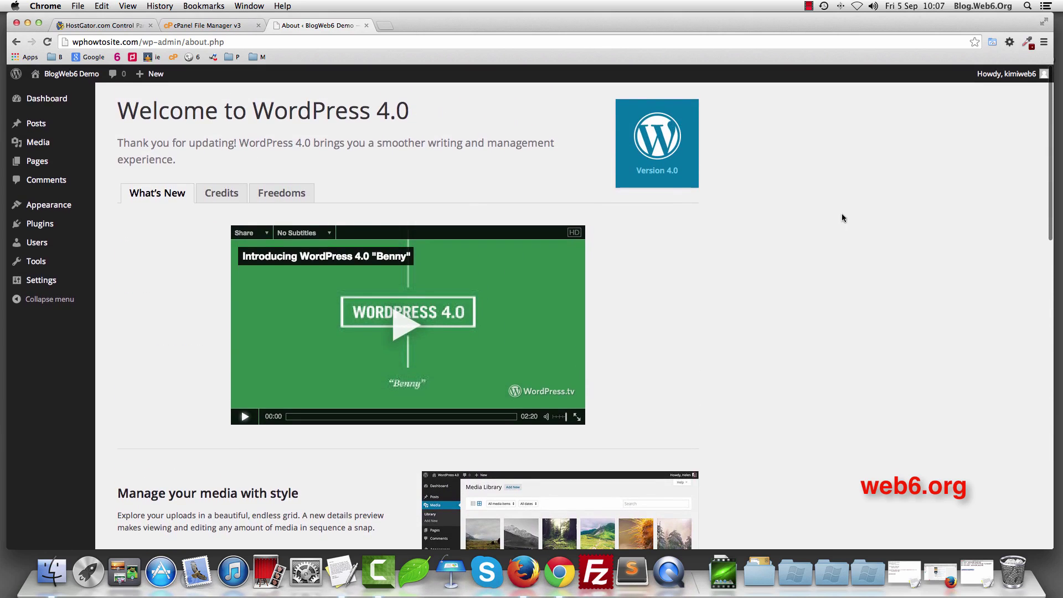